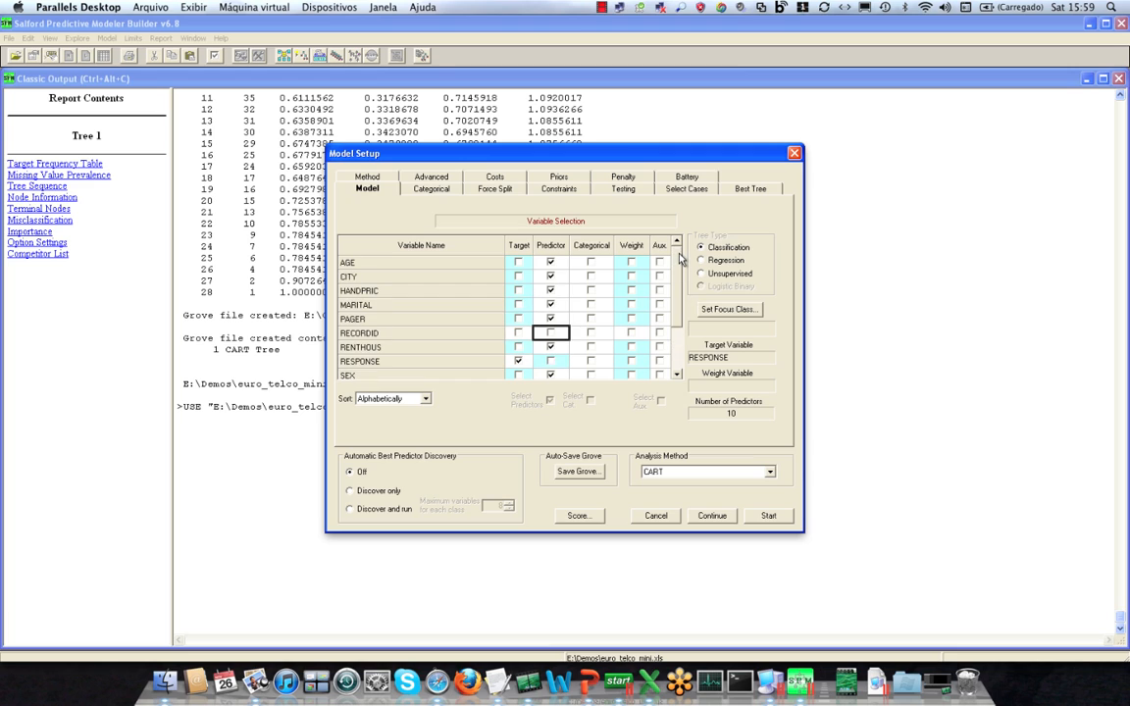
Mark the CITY and MARITAL predictors as categorical and build the CART classification tree for RESPONSE
{"action": "left_click", "coordinate": [591, 277]}
{"action": "left_click", "coordinate": [591, 304]}
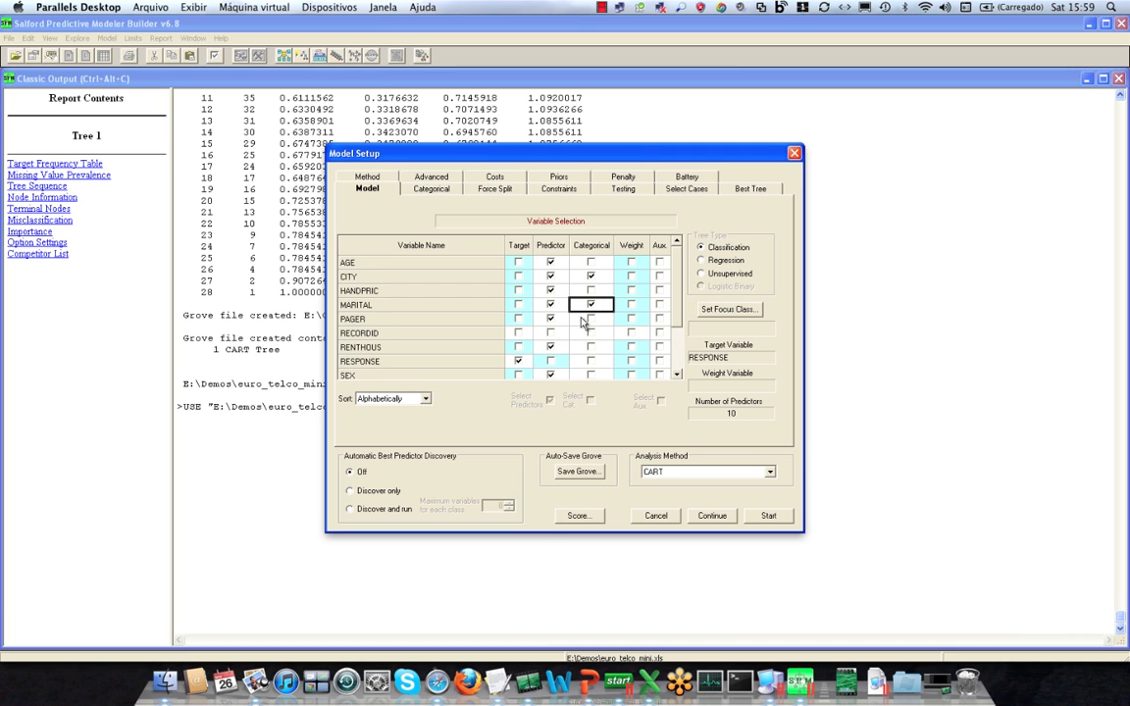
{"action": "left_click", "coordinate": [768, 516]}
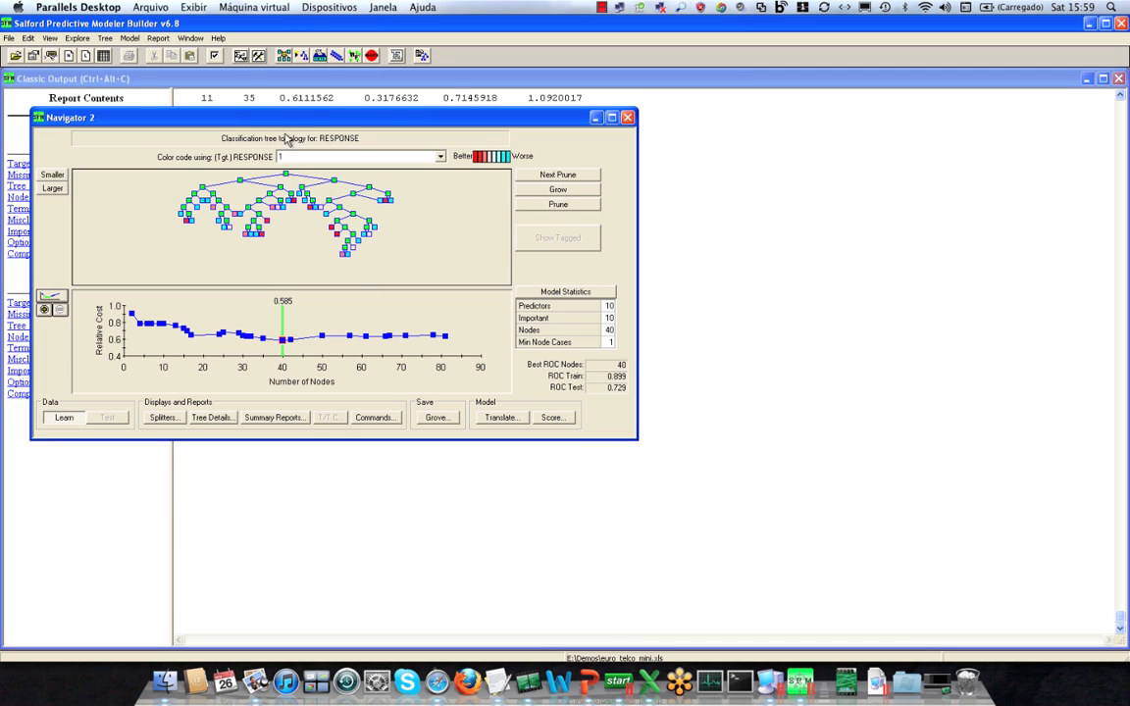
{"action": "left_click_drag", "start_coordinate": [282, 122], "coordinate": [486, 113]}
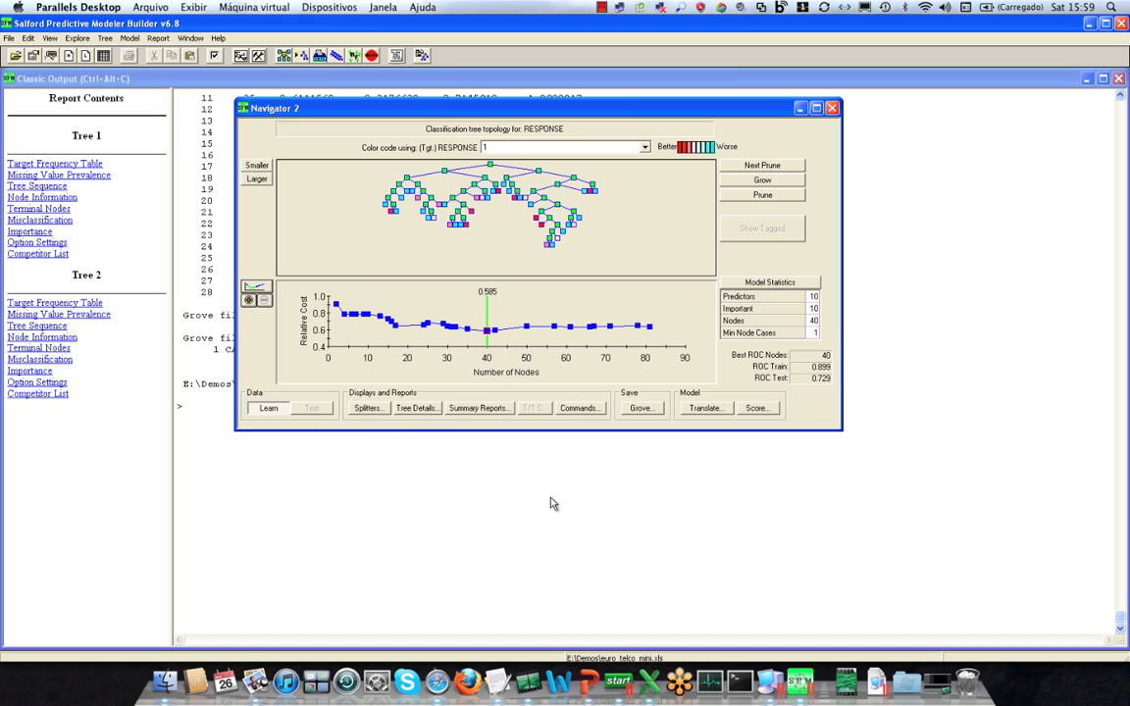
Select the 10-node tree on the relative cost curve and prune it down to the 2-node tree
{"action": "left_click", "coordinate": [368, 314]}
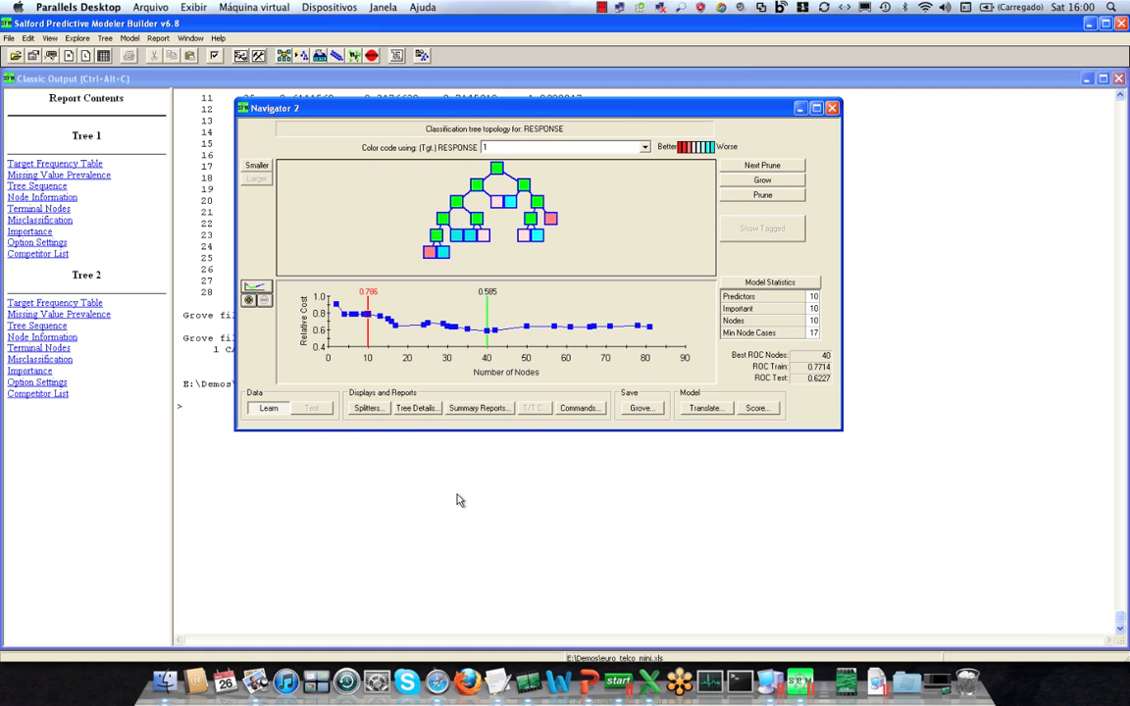
{"action": "key", "text": "Left"}
{"action": "key", "text": "Left"}
{"action": "key", "text": "Left"}
{"action": "key", "text": "Left"}
{"action": "key", "text": "Left"}
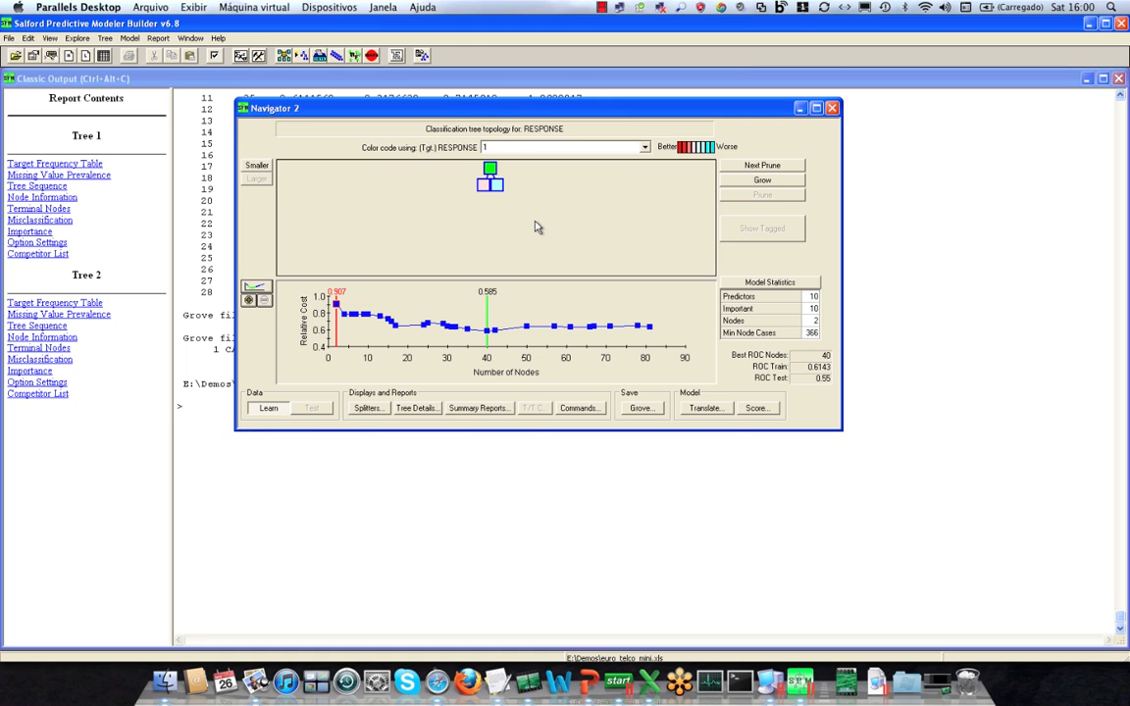
Grow the tree from the 2-node tree through the pruning sequence up to the largest tree
{"action": "key", "text": "Right"}
{"action": "key", "text": "Right"}
{"action": "key", "text": "Right"}
{"action": "key", "text": "Right"}
{"action": "key", "text": "Right"}
{"action": "key", "text": "Right"}
{"action": "key", "text": "Right"}
{"action": "key", "text": "Right"}
{"action": "key", "text": "Right"}
{"action": "key", "text": "Right"}
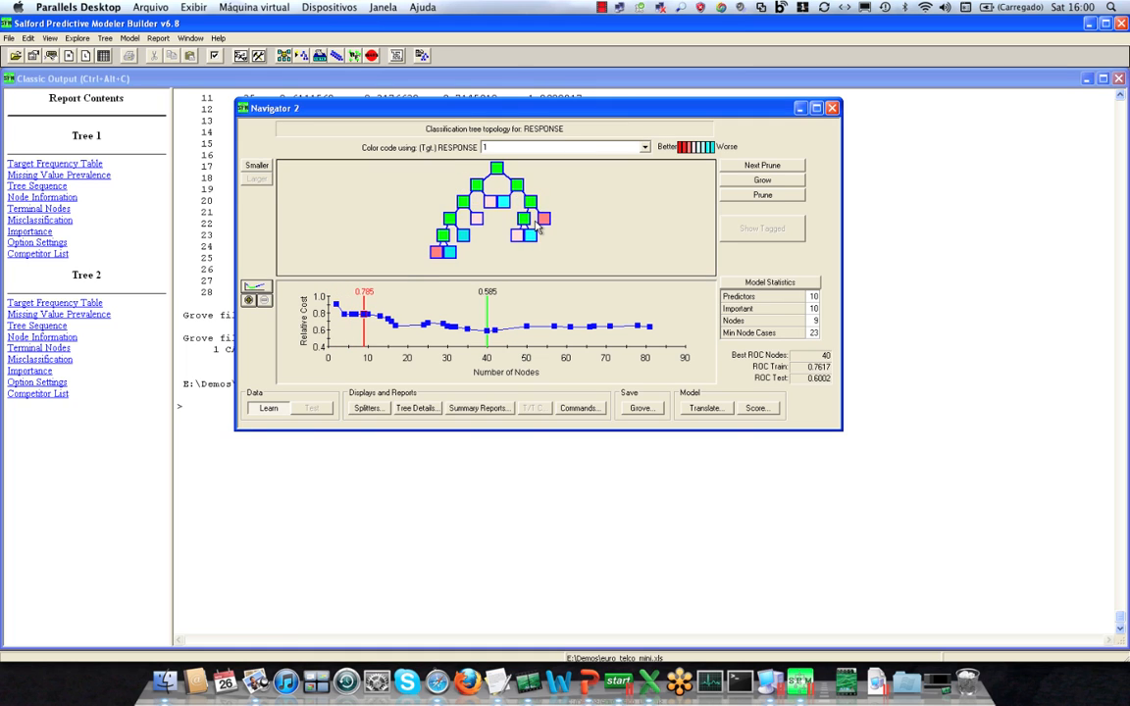
{"action": "key", "text": "Right"}
{"action": "key", "text": "Right"}
{"action": "key", "text": "Right"}
{"action": "key", "text": "Right"}
{"action": "key", "text": "Right"}
{"action": "key", "text": "Right"}
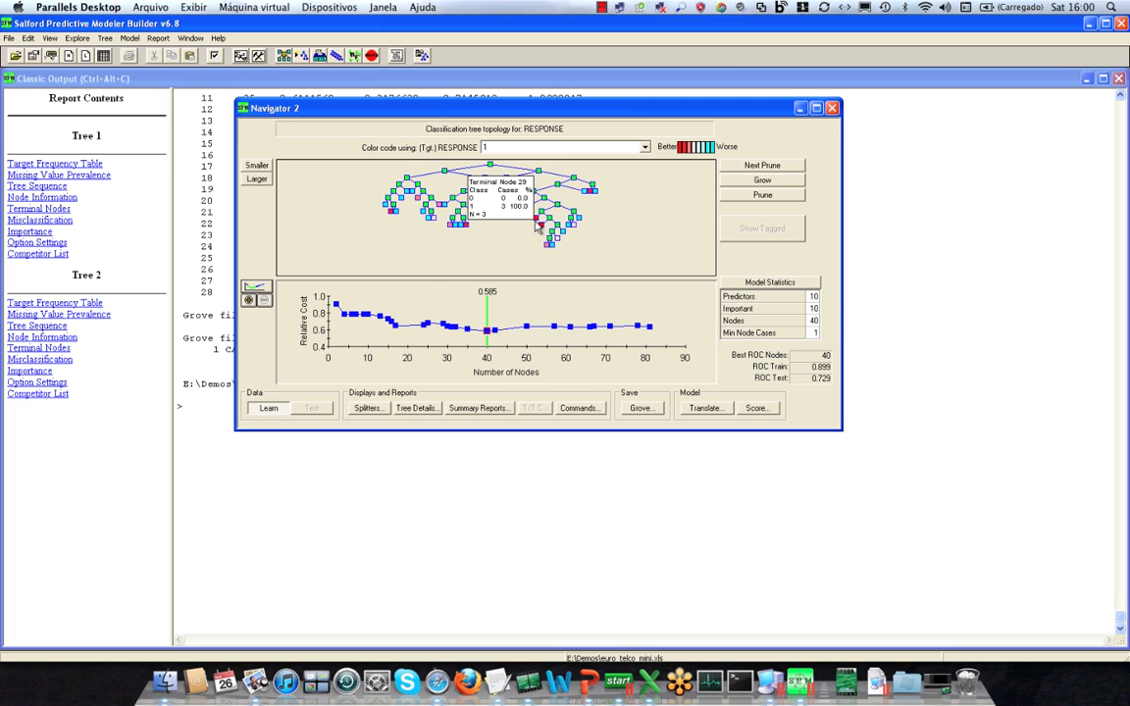
{"action": "key", "text": "Right"}
{"action": "key", "text": "Right"}
{"action": "key", "text": "Right"}
{"action": "key", "text": "Right"}
{"action": "key", "text": "Right"}
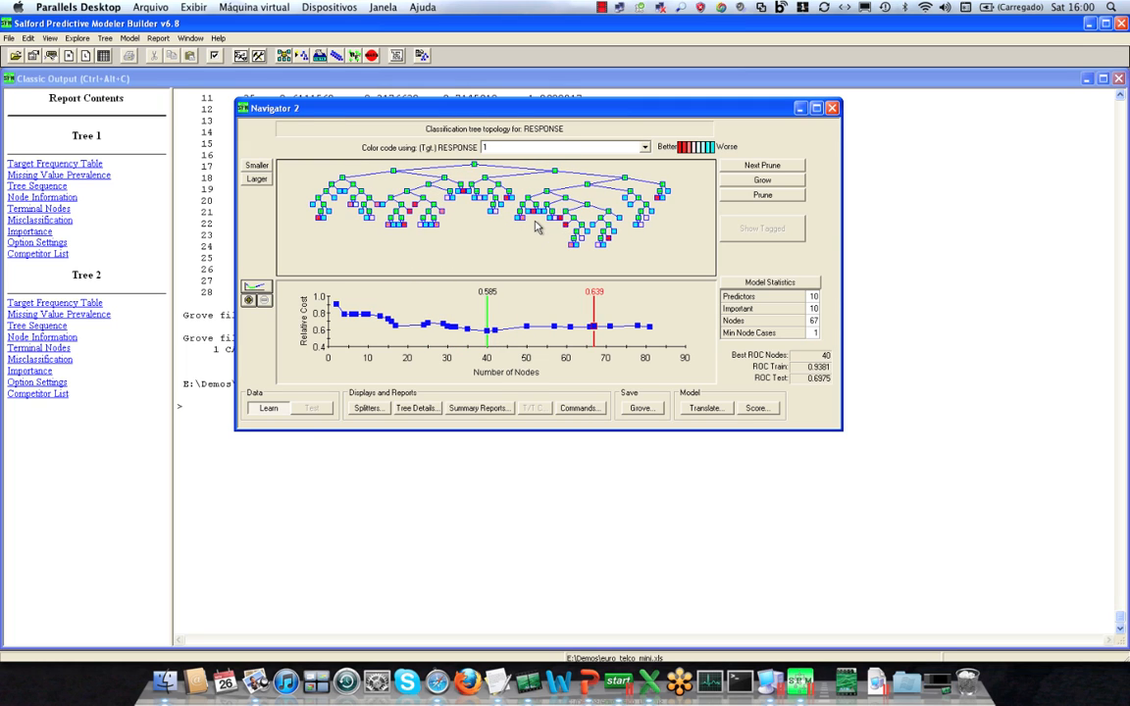
{"action": "key", "text": "Right"}
{"action": "key", "text": "Right"}
{"action": "key", "text": "Right"}
Prune back from the largest tree to the optimal 40-node tree
{"action": "key", "text": "Left"}
{"action": "key", "text": "Left"}
{"action": "key", "text": "Left"}
{"action": "key", "text": "Left"}
{"action": "key", "text": "Left"}
{"action": "key", "text": "Left"}
{"action": "key", "text": "Left"}
{"action": "key", "text": "Left"}
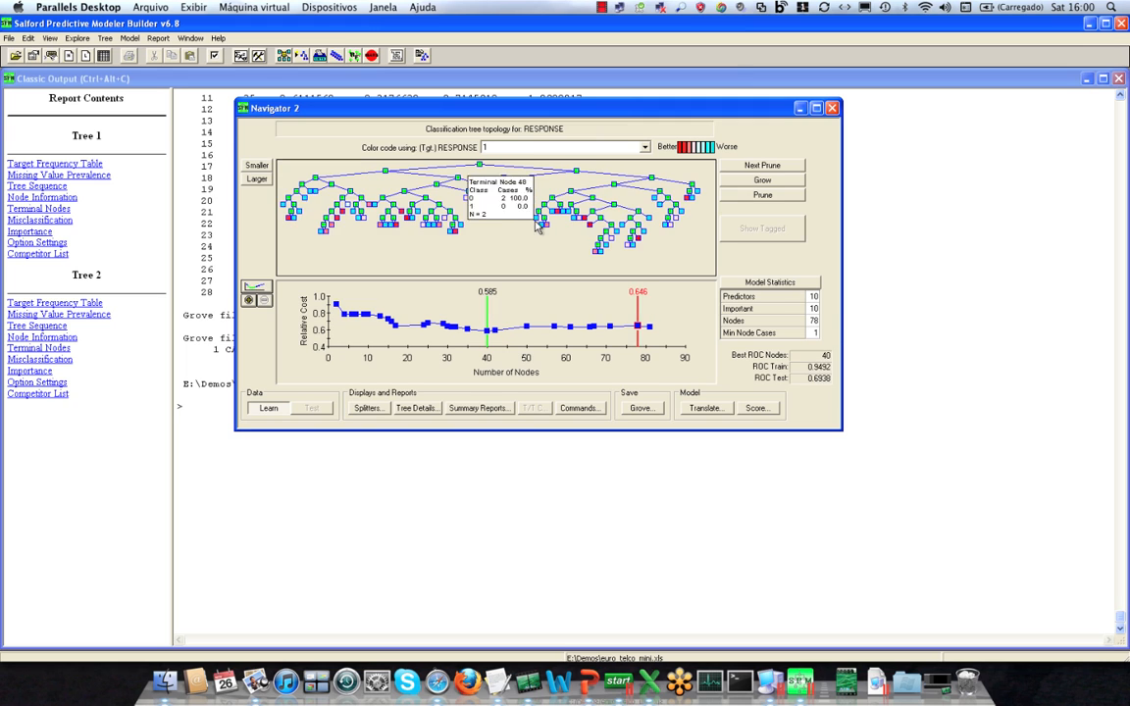
{"action": "key", "text": "Left"}
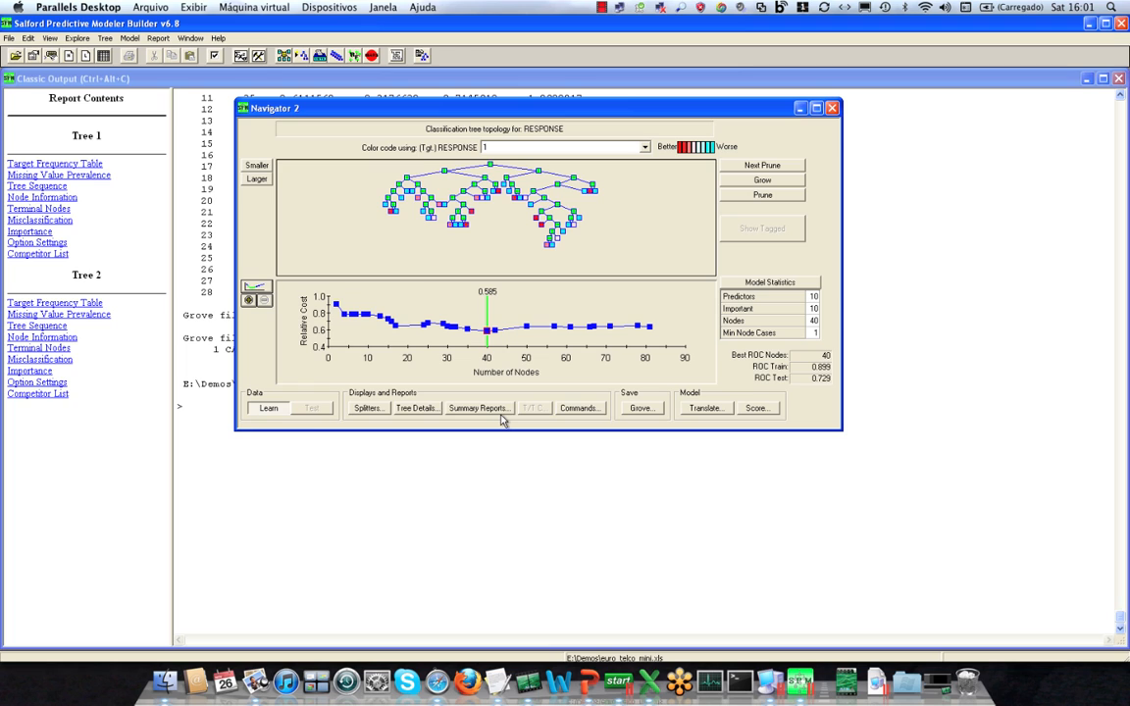
Prune the optimal 40-node tree through the sequence down to the 7-node tree
{"action": "key", "text": "Left"}
{"action": "key", "text": "Left"}
{"action": "key", "text": "Left"}
{"action": "key", "text": "Left"}
{"action": "key", "text": "Left"}
{"action": "key", "text": "Left"}
{"action": "key", "text": "Left"}
{"action": "key", "text": "Left"}
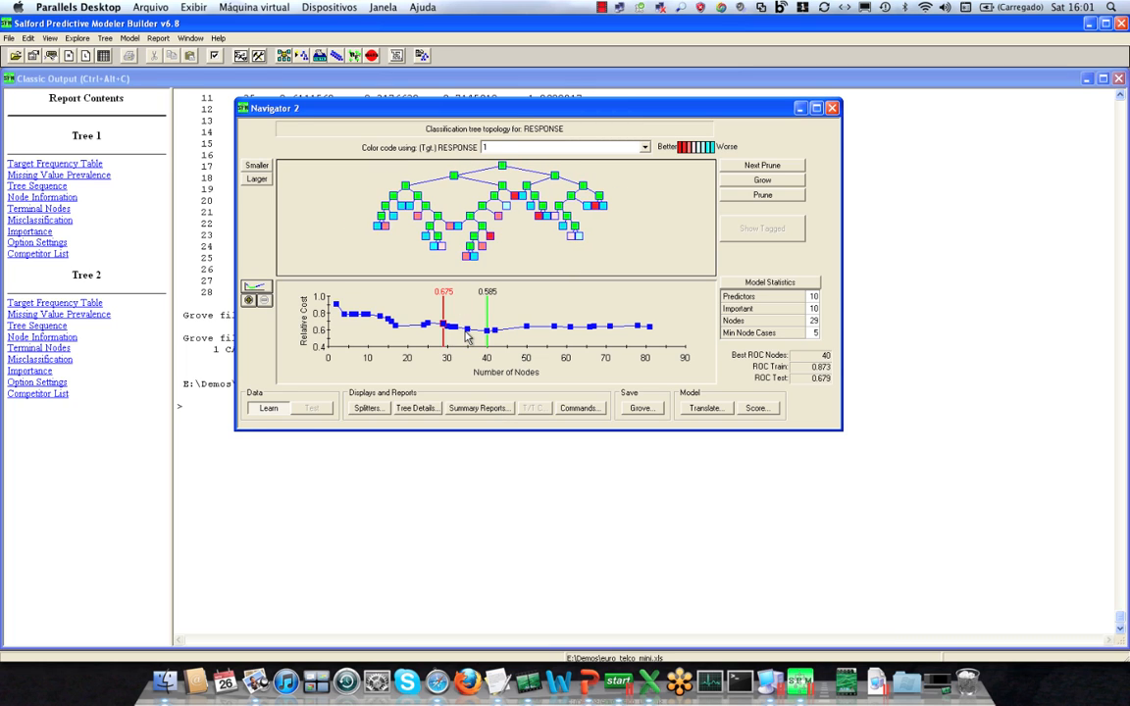
{"action": "key", "text": "Left"}
{"action": "key", "text": "Left"}
{"action": "key", "text": "Left"}
{"action": "key", "text": "Left"}
{"action": "key", "text": "Left"}
{"action": "key", "text": "Left"}
{"action": "key", "text": "Left"}
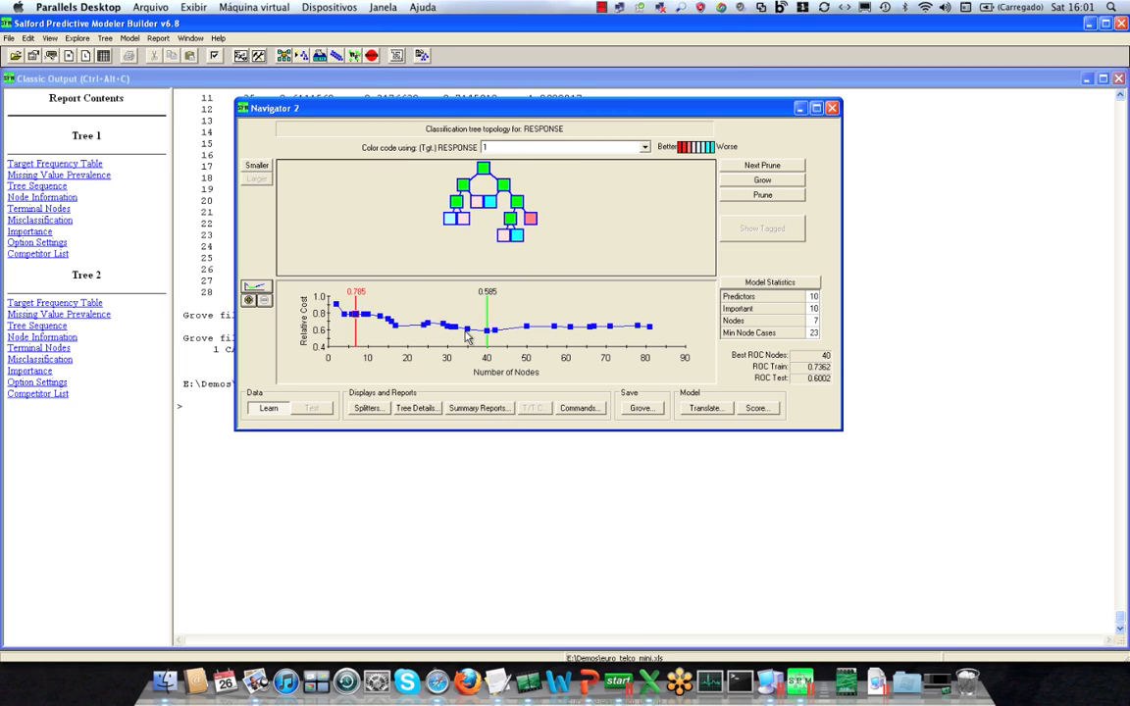
Grow the 7-node tree through the sequence up to the maximal 81-node tree
{"action": "key", "text": "Right"}
{"action": "key", "text": "Right"}
{"action": "key", "text": "Right"}
{"action": "key", "text": "Right"}
{"action": "key", "text": "Right"}
{"action": "key", "text": "Right"}
{"action": "key", "text": "Right"}
{"action": "key", "text": "Right"}
{"action": "key", "text": "Right"}
{"action": "key", "text": "Right"}
{"action": "key", "text": "Right"}
{"action": "key", "text": "Right"}
{"action": "key", "text": "Right"}
{"action": "key", "text": "Right"}
{"action": "key", "text": "Right"}
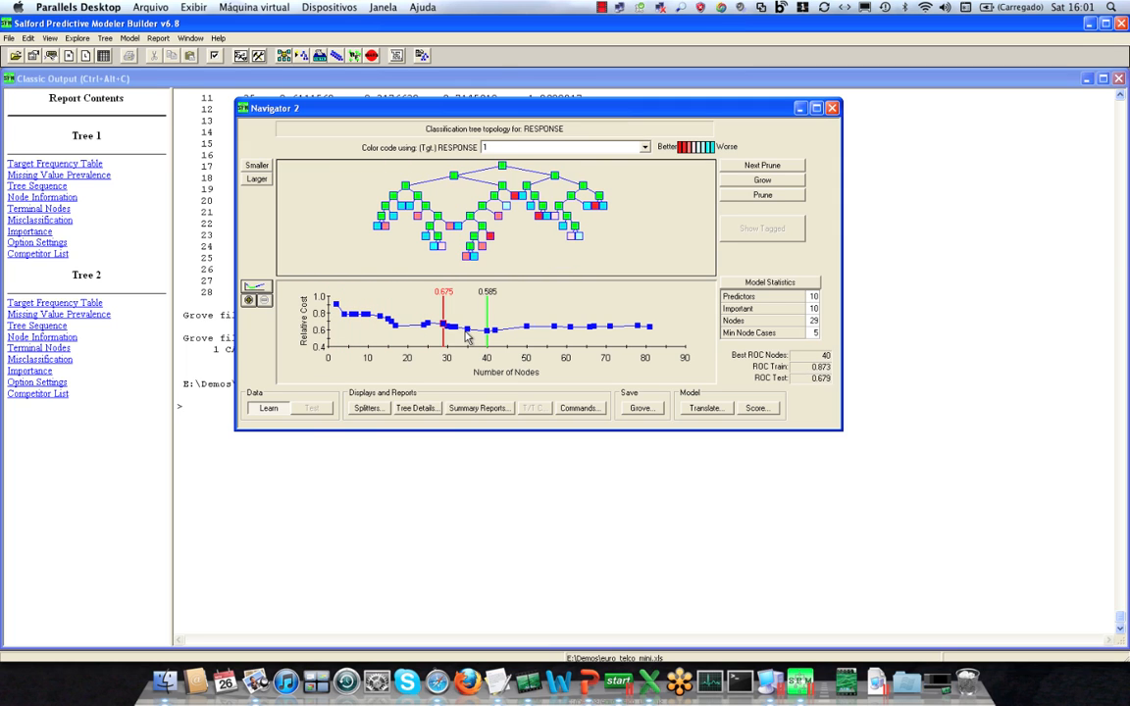
{"action": "key", "text": "Right"}
{"action": "key", "text": "Right"}
{"action": "key", "text": "Right"}
{"action": "key", "text": "Right"}
{"action": "key", "text": "Right"}
{"action": "key", "text": "Right"}
{"action": "key", "text": "Right"}
{"action": "key", "text": "Right"}
{"action": "key", "text": "Right"}
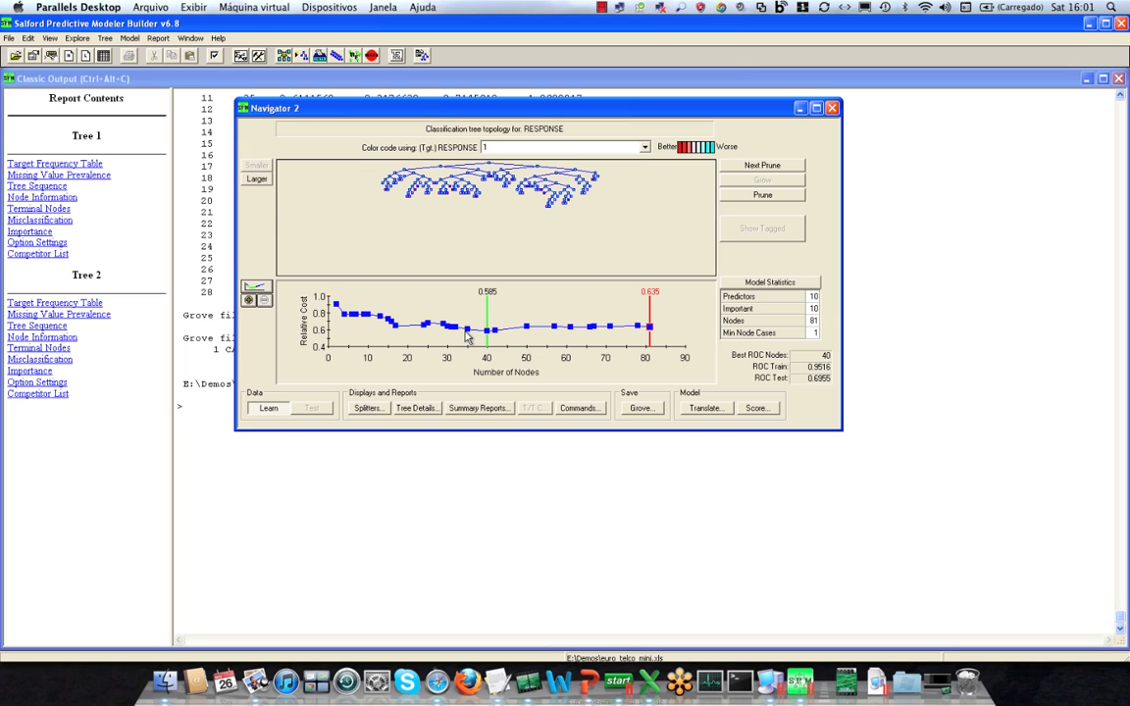
Prune the maximal 81-node tree all the way down to the 2-node tree
{"action": "key", "text": "Left"}
{"action": "key", "text": "Left"}
{"action": "key", "text": "Left"}
{"action": "key", "text": "Left"}
{"action": "key", "text": "Left"}
{"action": "key", "text": "Left"}
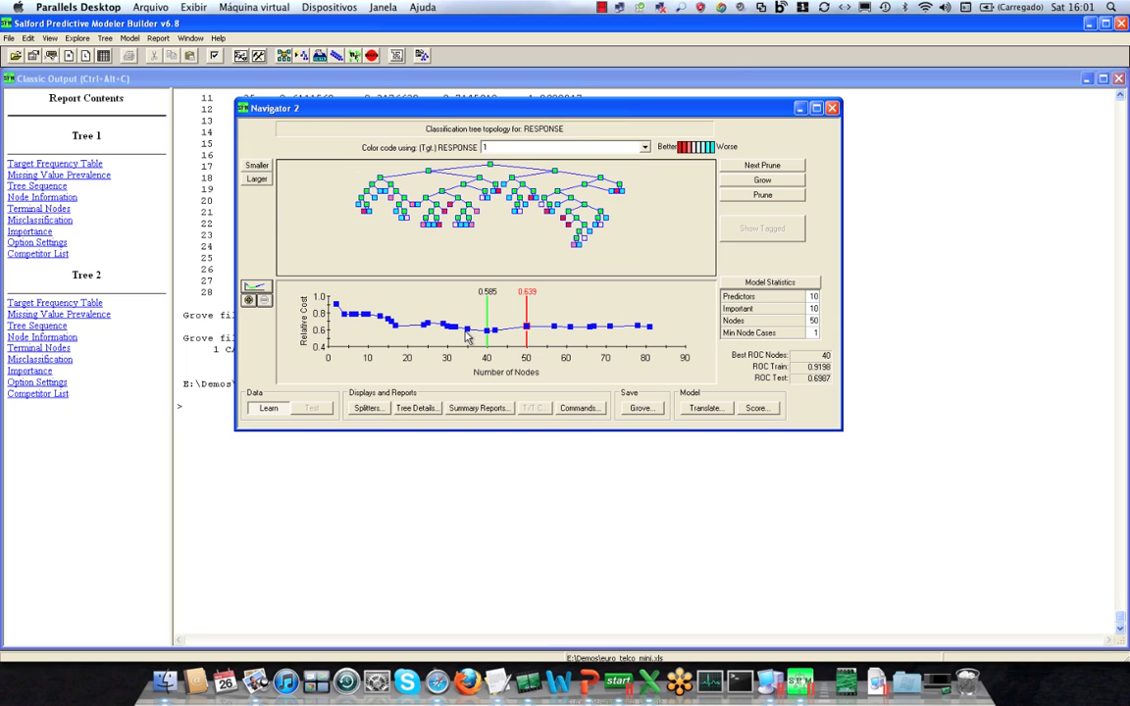
{"action": "key", "text": "Left"}
{"action": "key", "text": "Left"}
{"action": "key", "text": "Left"}
{"action": "key", "text": "Left"}
{"action": "key", "text": "Left"}
{"action": "key", "text": "Left"}
{"action": "key", "text": "Left"}
{"action": "key", "text": "Left"}
{"action": "key", "text": "Left"}
{"action": "key", "text": "Left"}
{"action": "key", "text": "Left"}
{"action": "key", "text": "Left"}
{"action": "key", "text": "Left"}
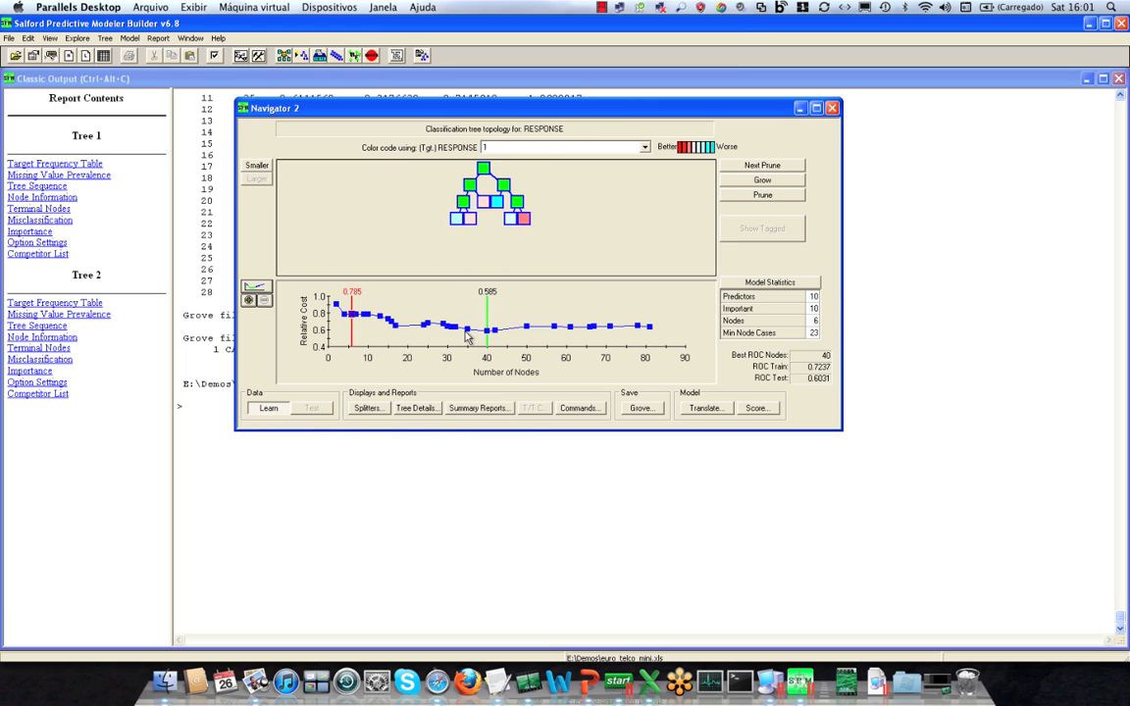
{"action": "key", "text": "Left"}
{"action": "key", "text": "Left"}
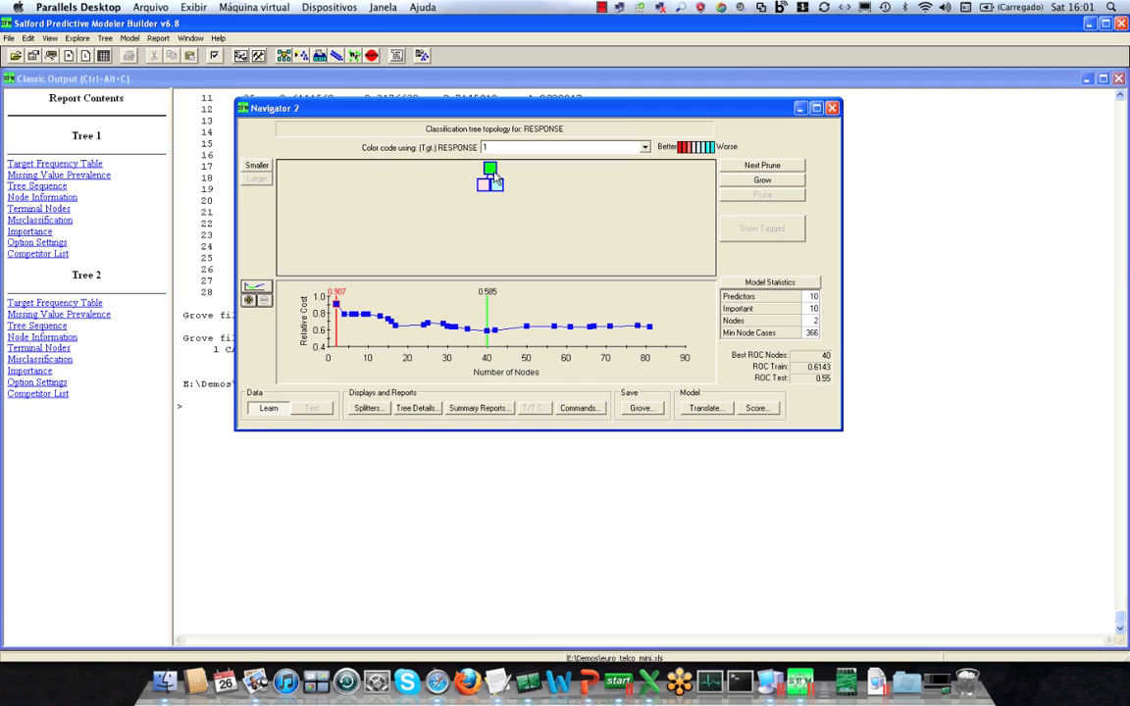
Examine the root split of the 2-node tree and regrow it to the maximal 81-node tree
{"action": "mouse_move", "coordinate": [495, 179]}
{"action": "key", "text": "Right"}
{"action": "key", "text": "Right"}
{"action": "key", "text": "Right"}
{"action": "key", "text": "Right"}
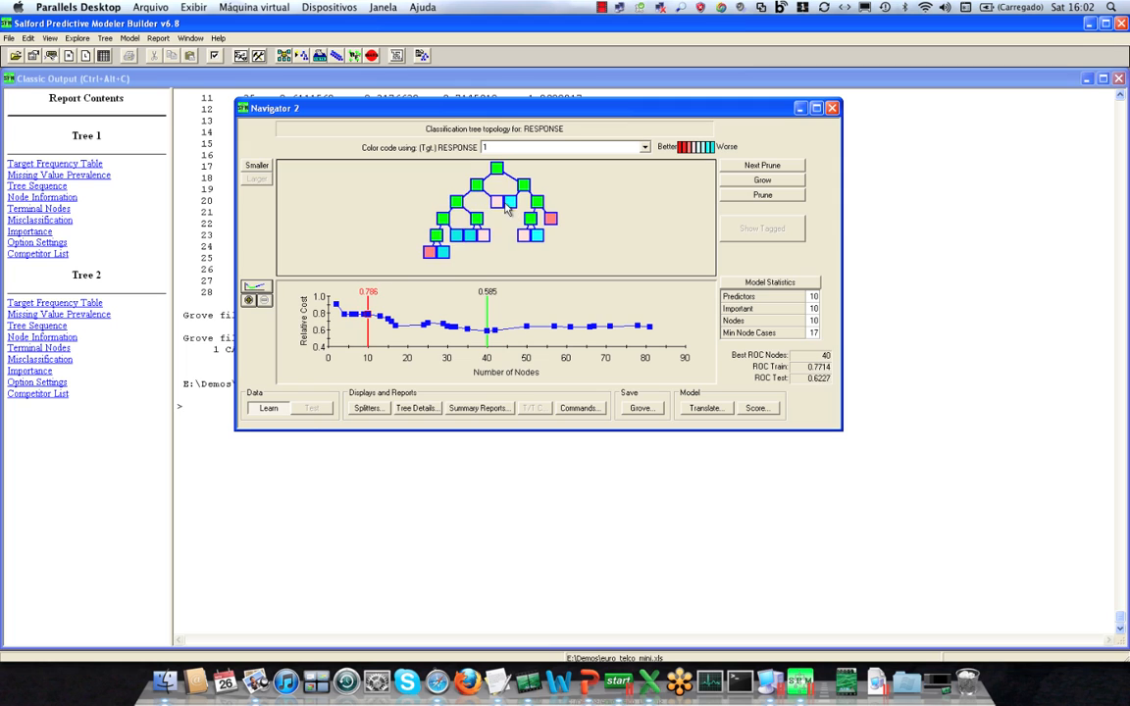
{"action": "key", "text": "Right"}
{"action": "key", "text": "Right"}
{"action": "key", "text": "Right"}
{"action": "key", "text": "Right"}
{"action": "key", "text": "Right"}
{"action": "key", "text": "Right"}
{"action": "key", "text": "Right"}
{"action": "key", "text": "Right"}
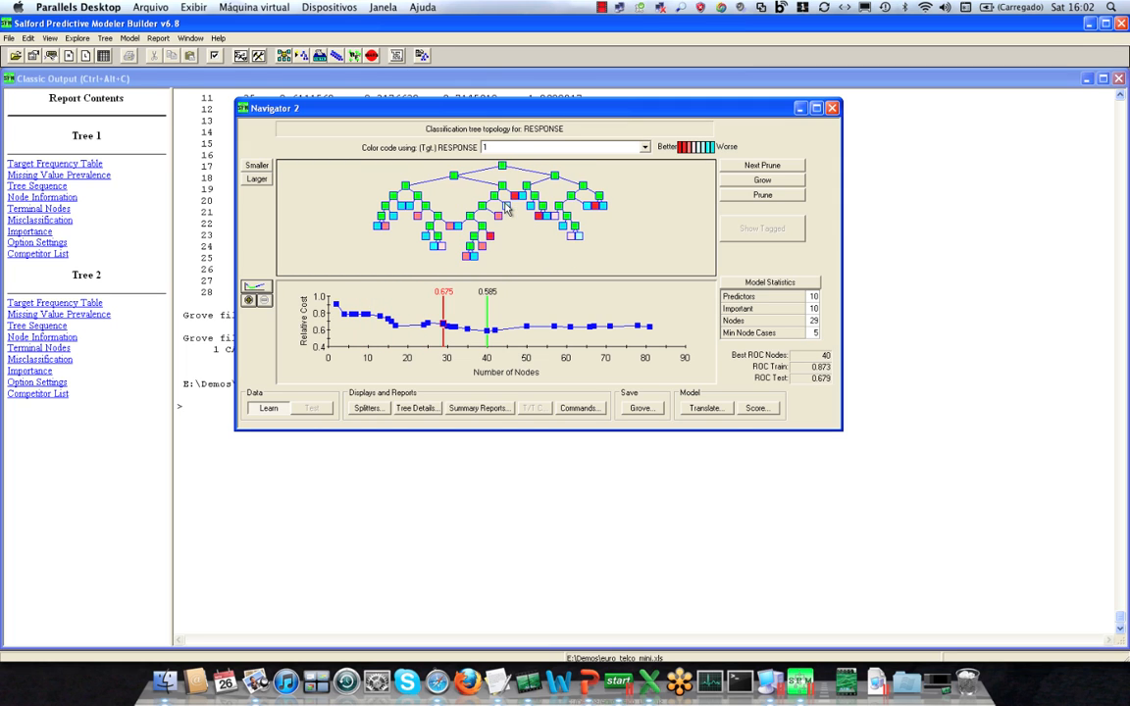
{"action": "key", "text": "Right"}
{"action": "key", "text": "Right"}
{"action": "key", "text": "Right"}
{"action": "key", "text": "Right"}
{"action": "key", "text": "Right"}
{"action": "key", "text": "Right"}
{"action": "key", "text": "Right"}
{"action": "key", "text": "Right"}
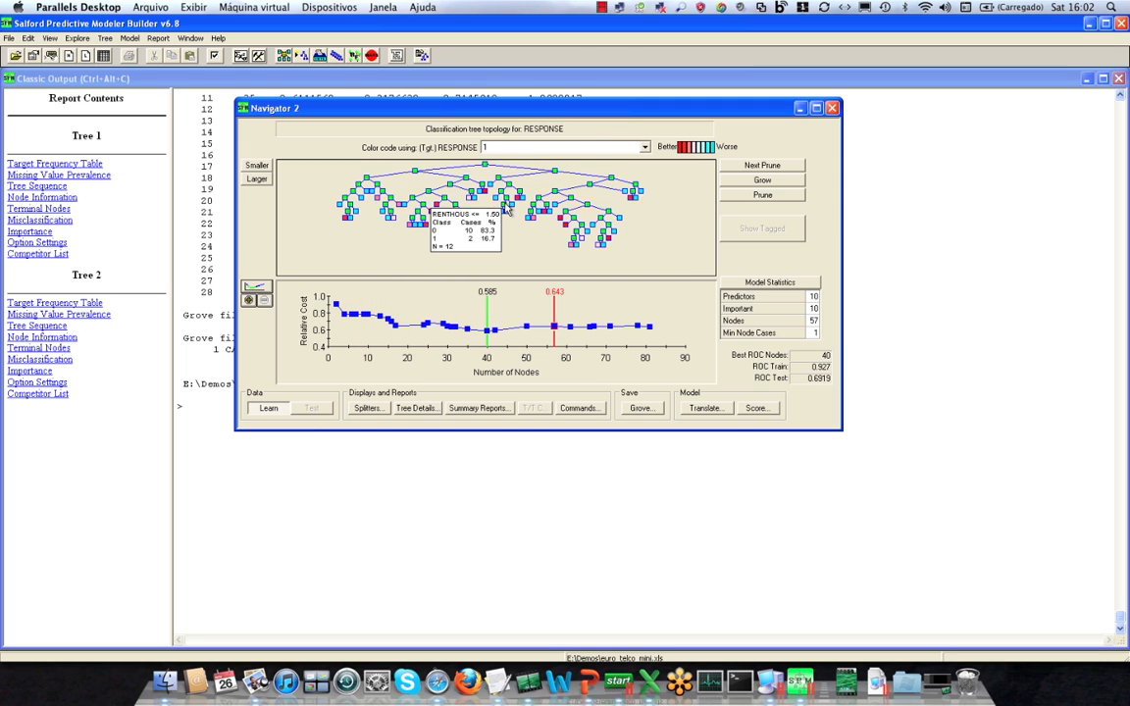
{"action": "key", "text": "Right"}
{"action": "key", "text": "Right"}
{"action": "key", "text": "Right"}
{"action": "key", "text": "Right"}
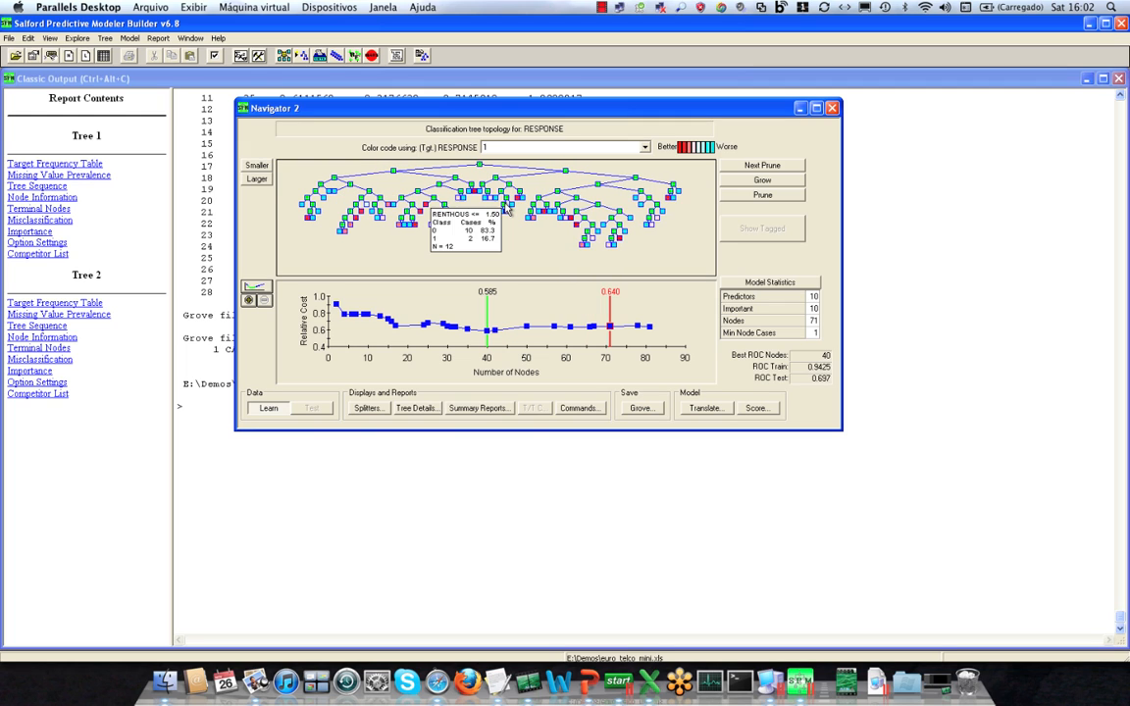
{"action": "key", "text": "Right"}
{"action": "key", "text": "Right"}
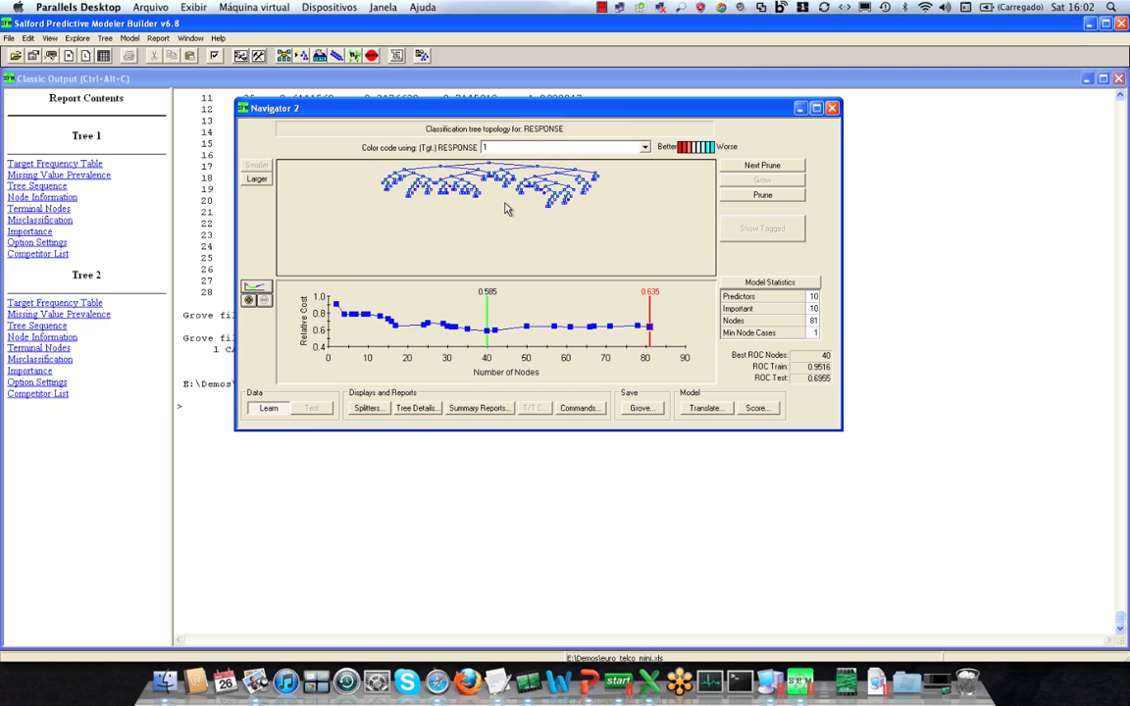
Enlarge the cost curve and the 81-node tree diagram, and examine the split rules and class counts of its upper nodes
{"action": "left_click", "coordinate": [249, 300]}
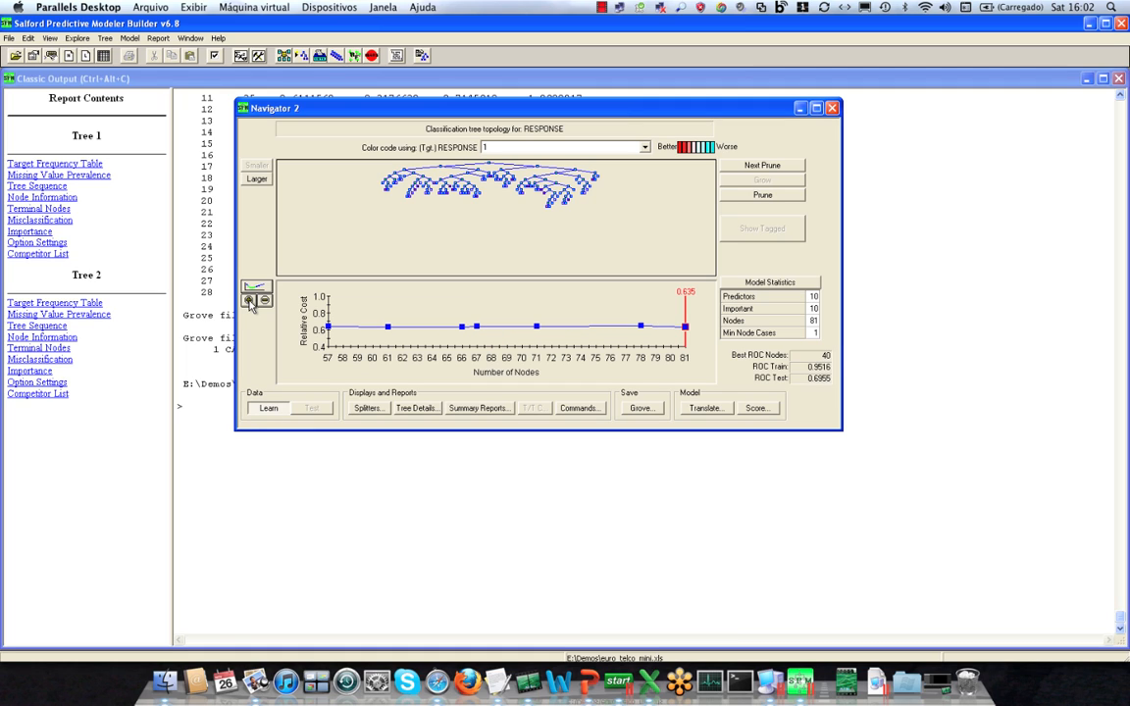
{"action": "left_click", "coordinate": [257, 181]}
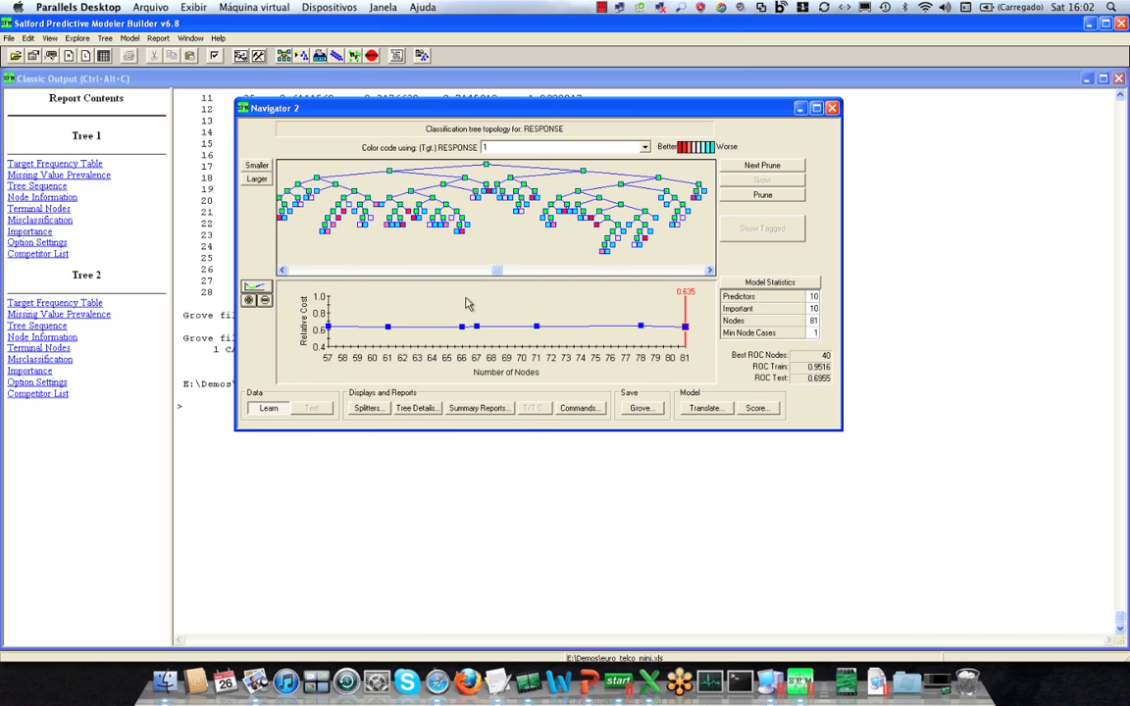
{"action": "left_click_drag", "start_coordinate": [497, 275], "coordinate": [284, 285]}
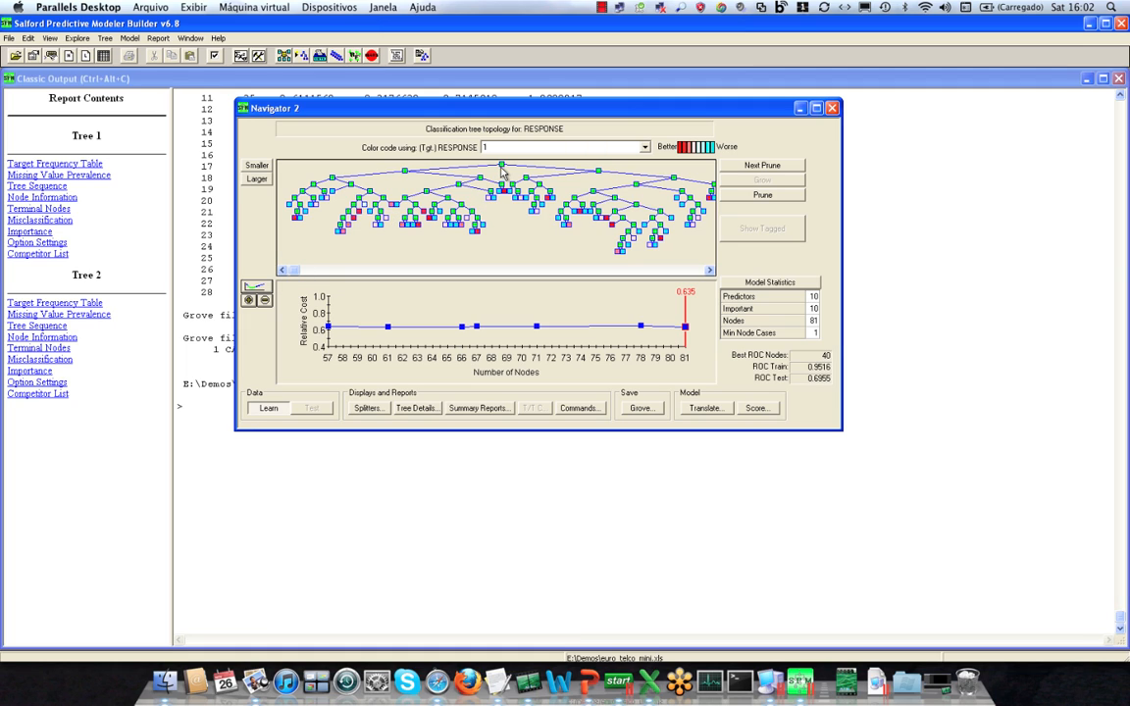
{"action": "mouse_move", "coordinate": [503, 170]}
{"action": "mouse_move", "coordinate": [405, 173]}
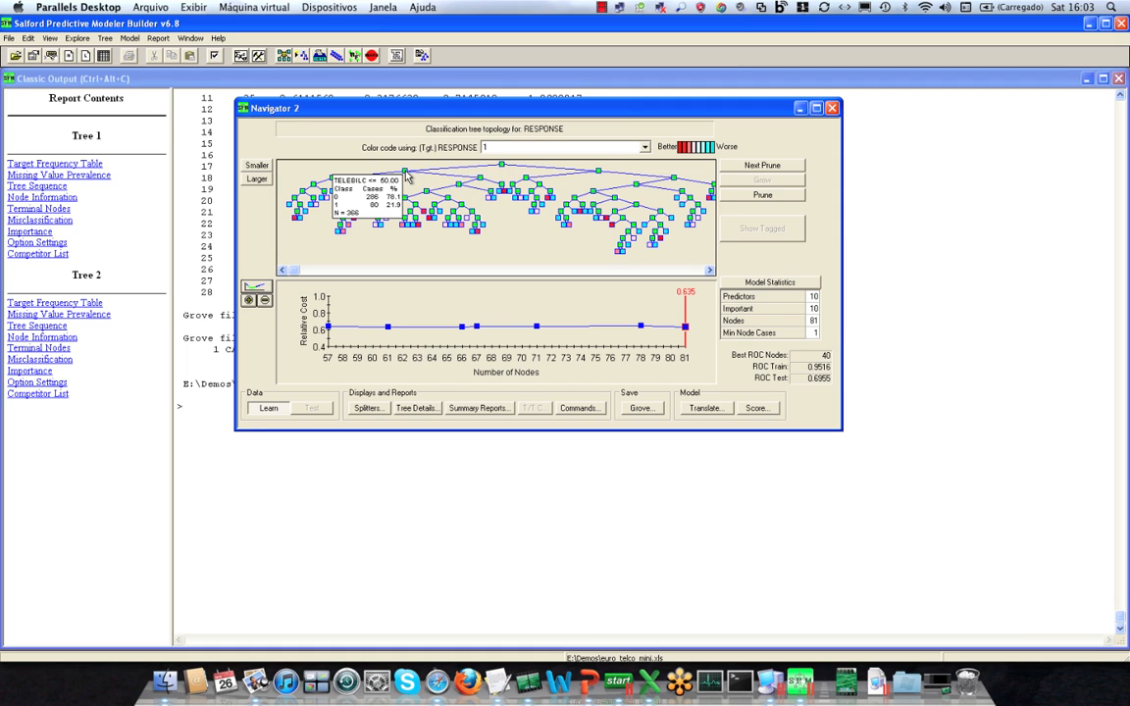
{"action": "mouse_move", "coordinate": [334, 180]}
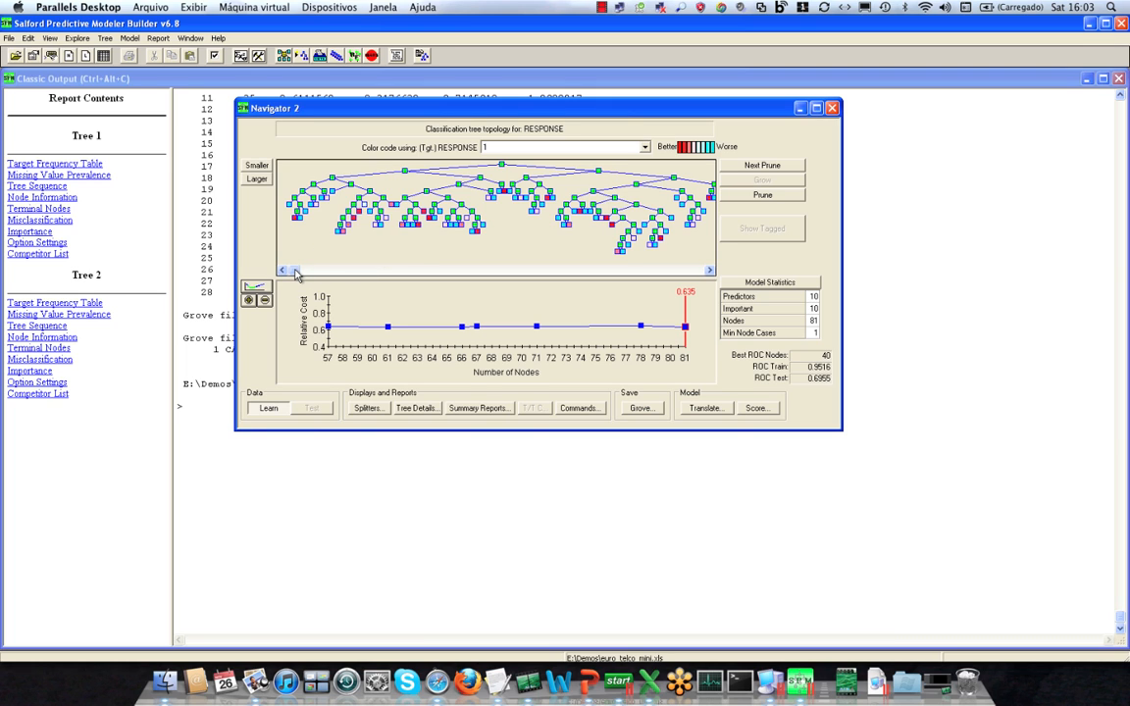
{"action": "left_click_drag", "start_coordinate": [302, 273], "coordinate": [712, 272]}
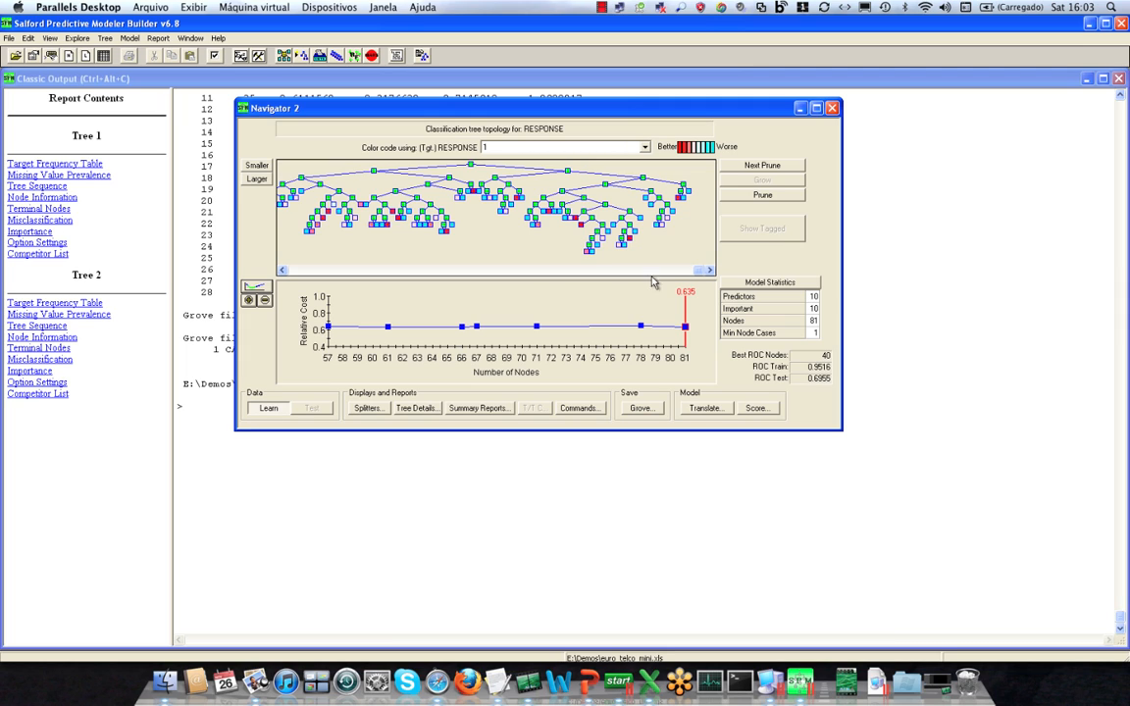
{"action": "mouse_move", "coordinate": [419, 204]}
Restore the full tree and cost curve views and prune the 81-node tree down to 25 nodes
{"action": "left_click", "coordinate": [259, 167]}
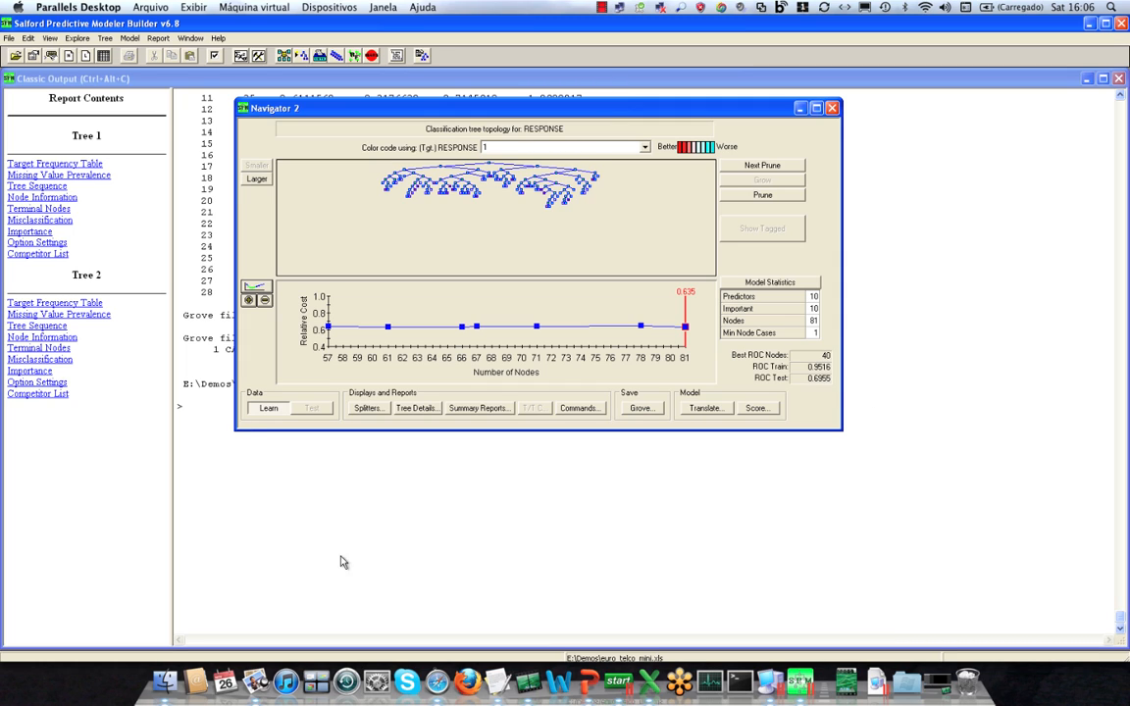
{"action": "left_click", "coordinate": [264, 301]}
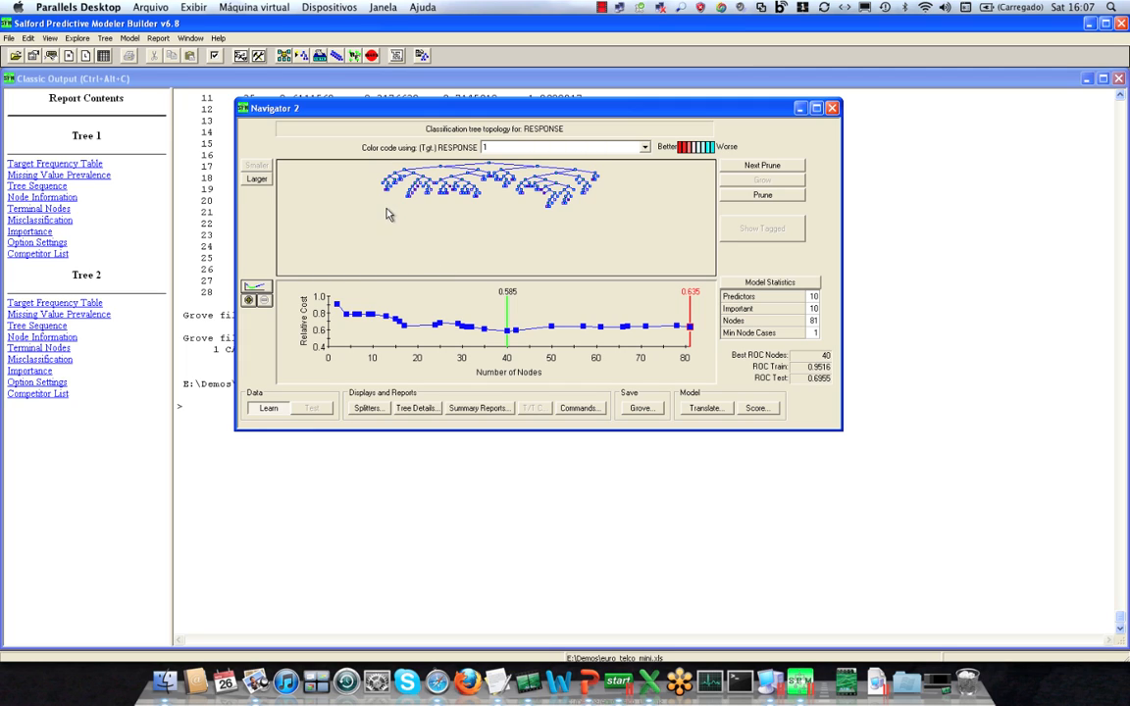
{"action": "mouse_move", "coordinate": [389, 193]}
{"action": "key", "text": "Left"}
{"action": "key", "text": "Left"}
{"action": "key", "text": "Left"}
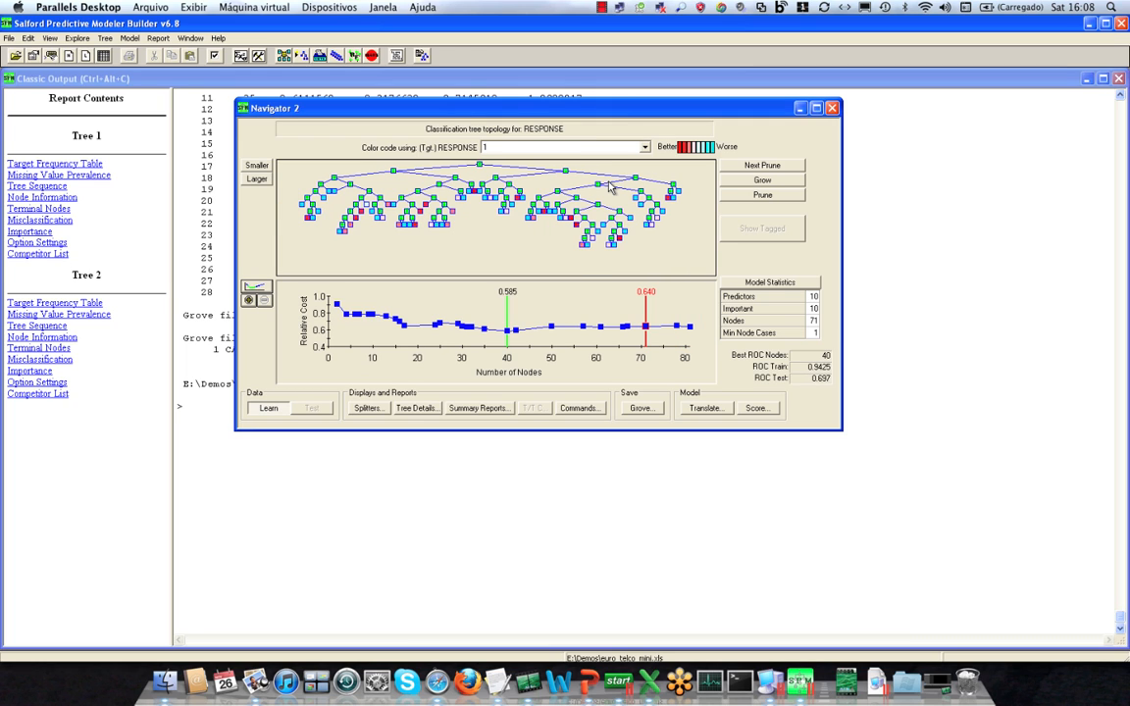
{"action": "key", "text": "Left"}
{"action": "key", "text": "Left"}
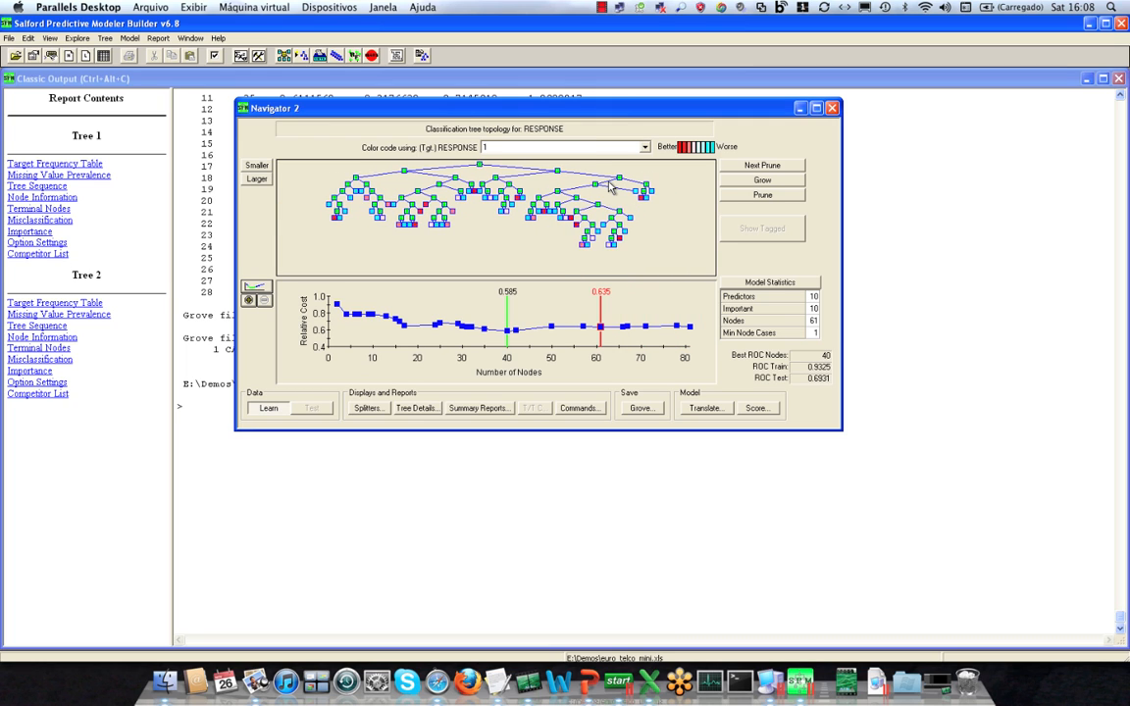
{"action": "key", "text": "Left"}
{"action": "key", "text": "Left"}
{"action": "key", "text": "Left"}
{"action": "key", "text": "Left"}
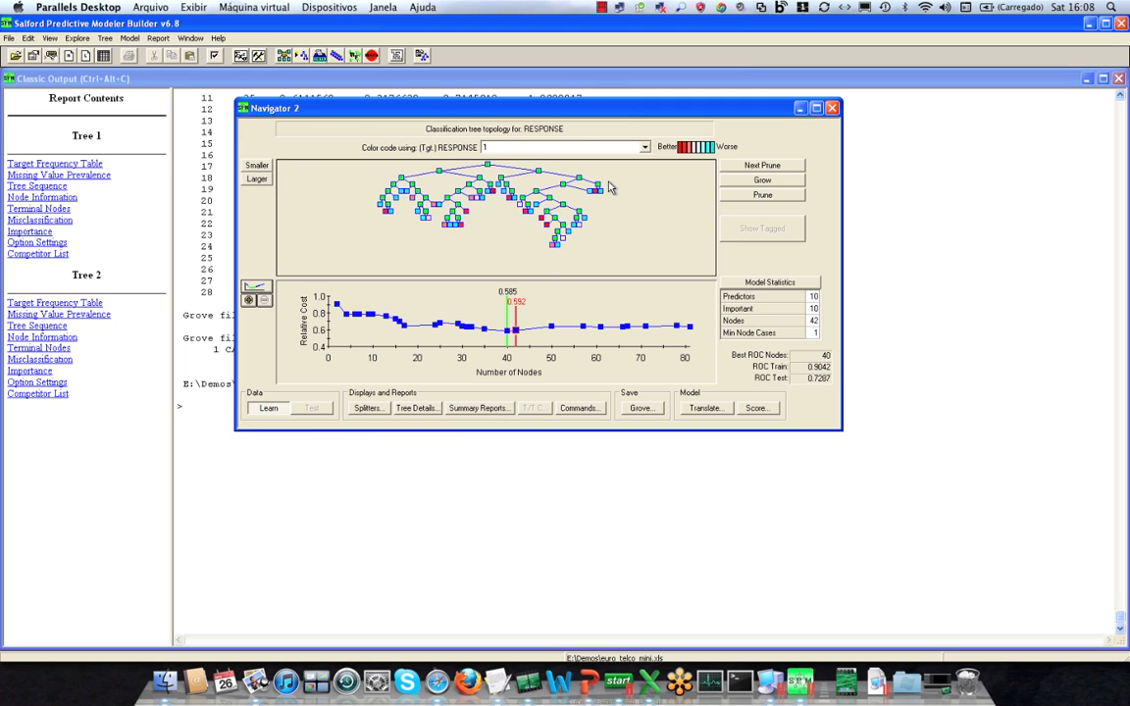
{"action": "key", "text": "Left"}
{"action": "key", "text": "Left"}
{"action": "key", "text": "Left"}
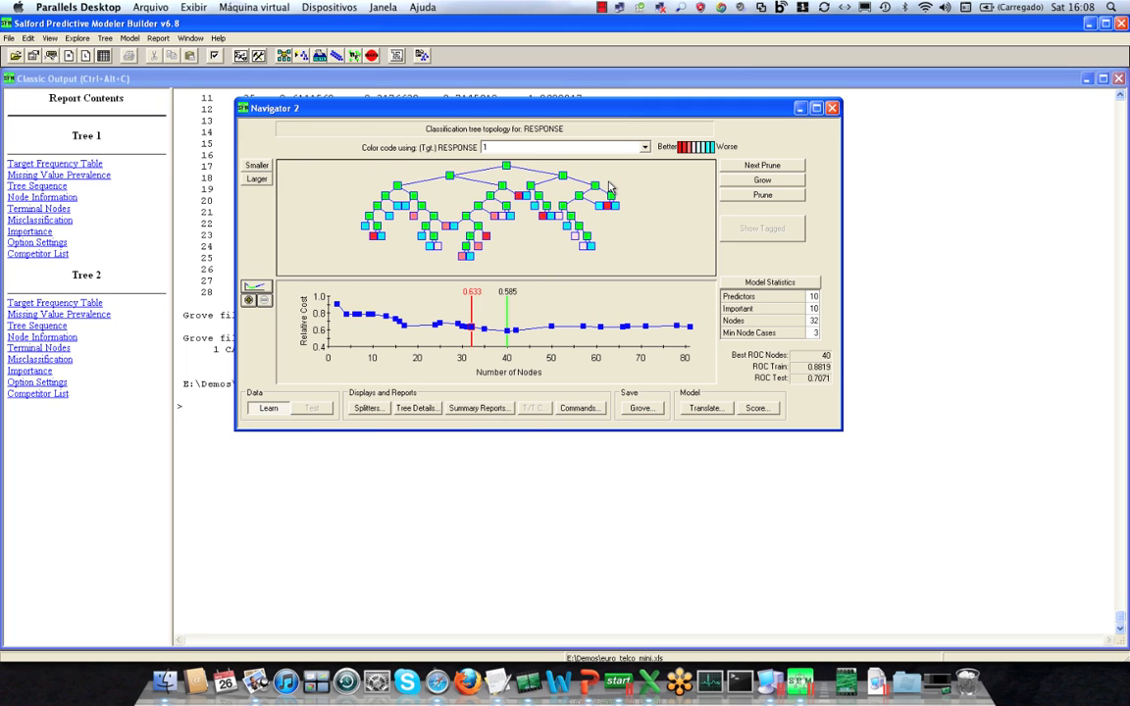
{"action": "key", "text": "Left"}
{"action": "key", "text": "Left"}
{"action": "key", "text": "Left"}
{"action": "key", "text": "Left"}
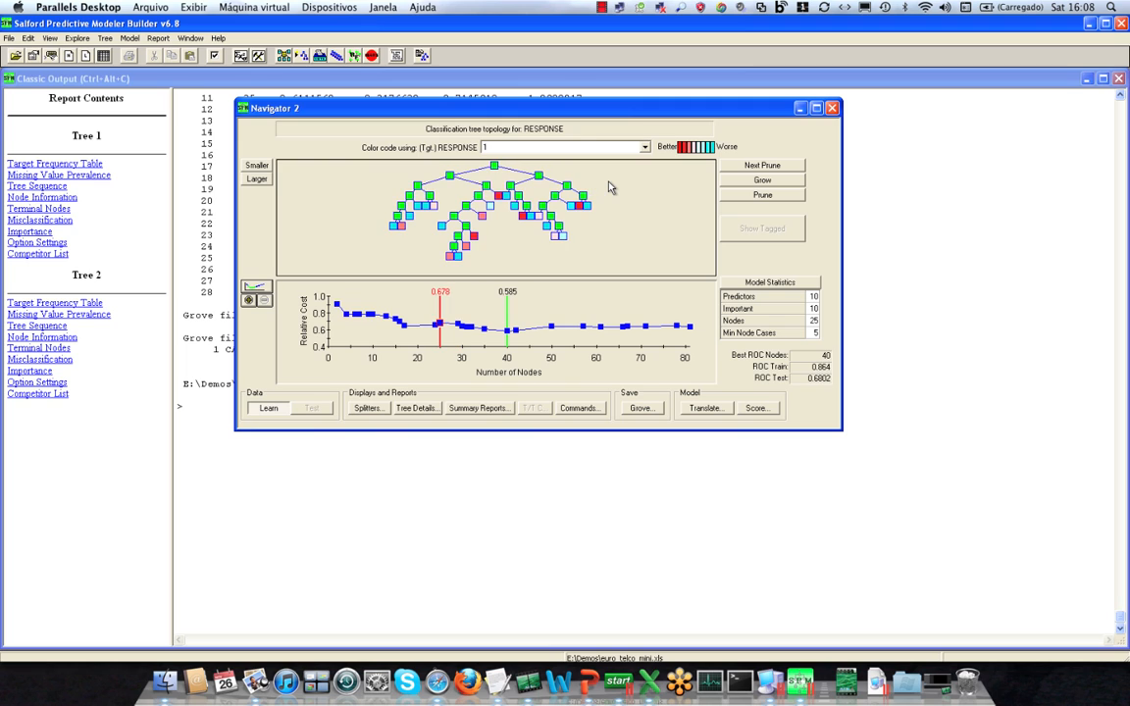
Prune the 25-node classification tree step by step down to 4 nodes
{"action": "key", "text": "Left"}
{"action": "key", "text": "Left"}
{"action": "key", "text": "Left"}
{"action": "key", "text": "Left"}
{"action": "key", "text": "Left"}
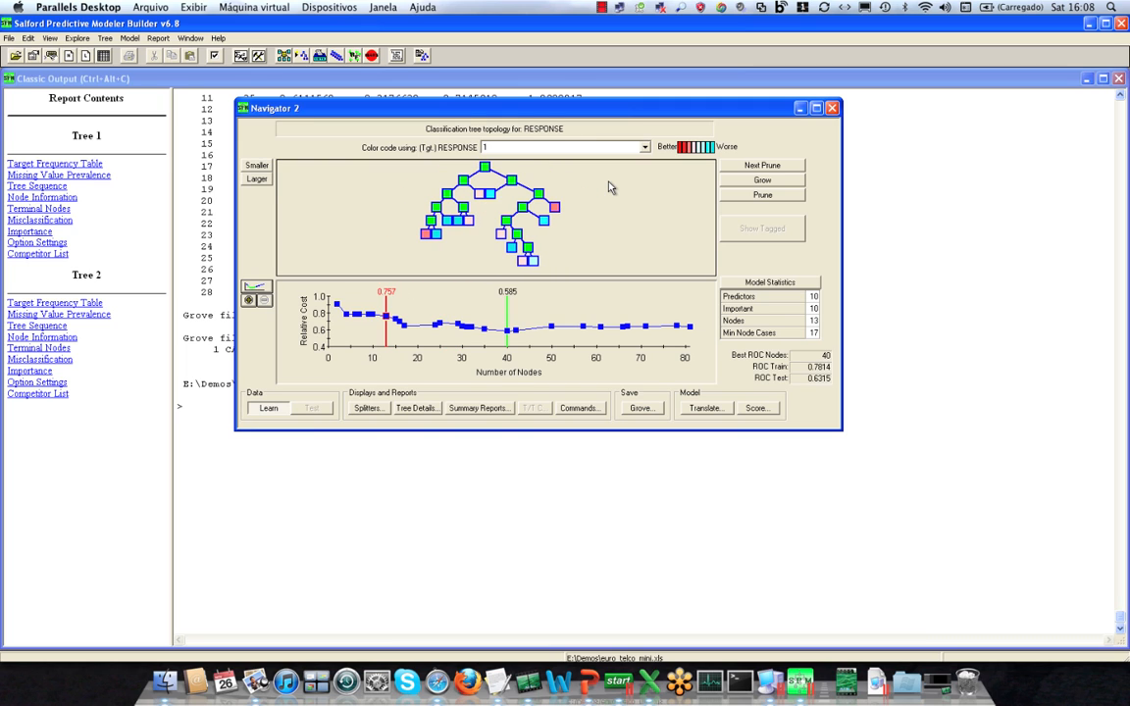
{"action": "key", "text": "Left"}
{"action": "key", "text": "Left"}
{"action": "key", "text": "Left"}
{"action": "key", "text": "Left"}
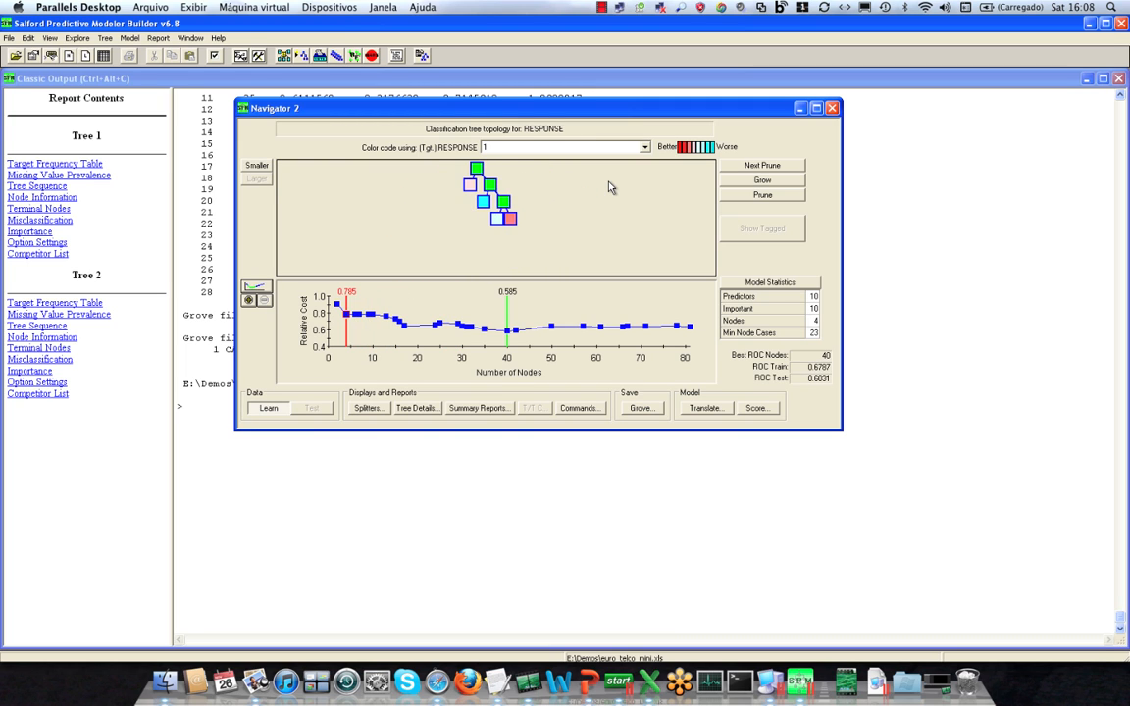
Regrow the small tree through its sequence to the maximal 81-node tree, comparing it with the 78-node tree
{"action": "key", "text": "Right"}
{"action": "key", "text": "Right"}
{"action": "key", "text": "Right"}
{"action": "key", "text": "Right"}
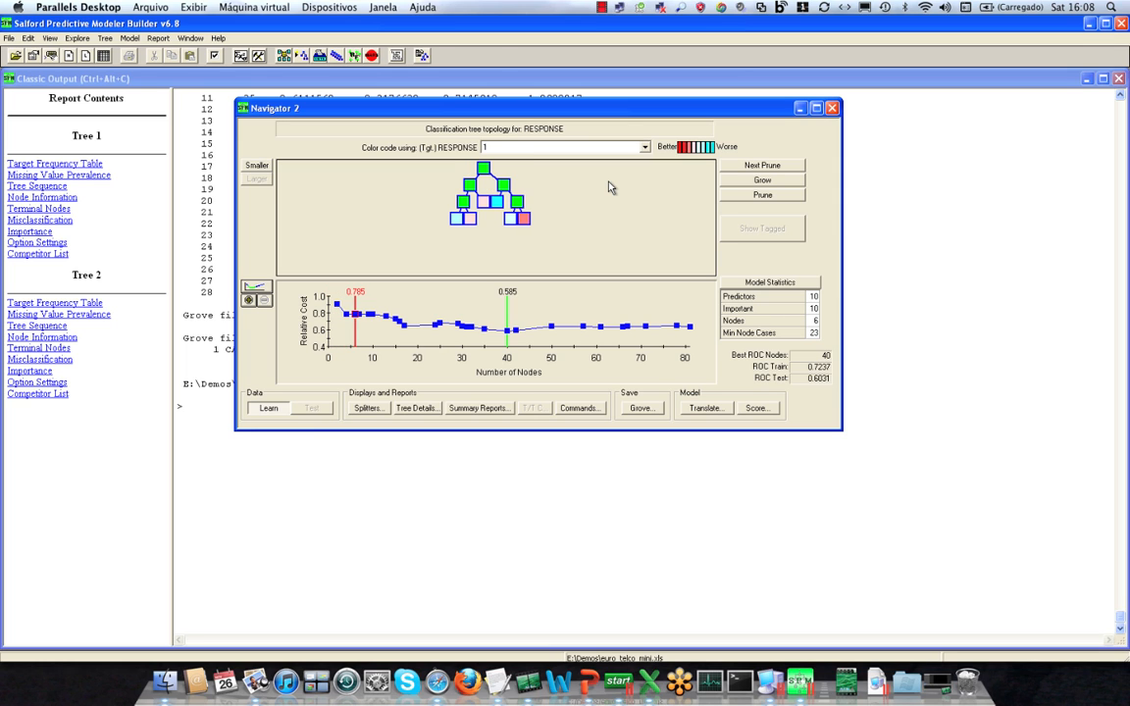
{"action": "key", "text": "Right"}
{"action": "key", "text": "Right"}
{"action": "key", "text": "Right"}
{"action": "key", "text": "Right"}
{"action": "key", "text": "Right"}
{"action": "key", "text": "Right"}
{"action": "key", "text": "Right"}
{"action": "key", "text": "Right"}
{"action": "key", "text": "Right"}
{"action": "key", "text": "Right"}
{"action": "key", "text": "Right"}
{"action": "key", "text": "Right"}
{"action": "key", "text": "Right"}
{"action": "key", "text": "Right"}
{"action": "key", "text": "Right"}
{"action": "key", "text": "Right"}
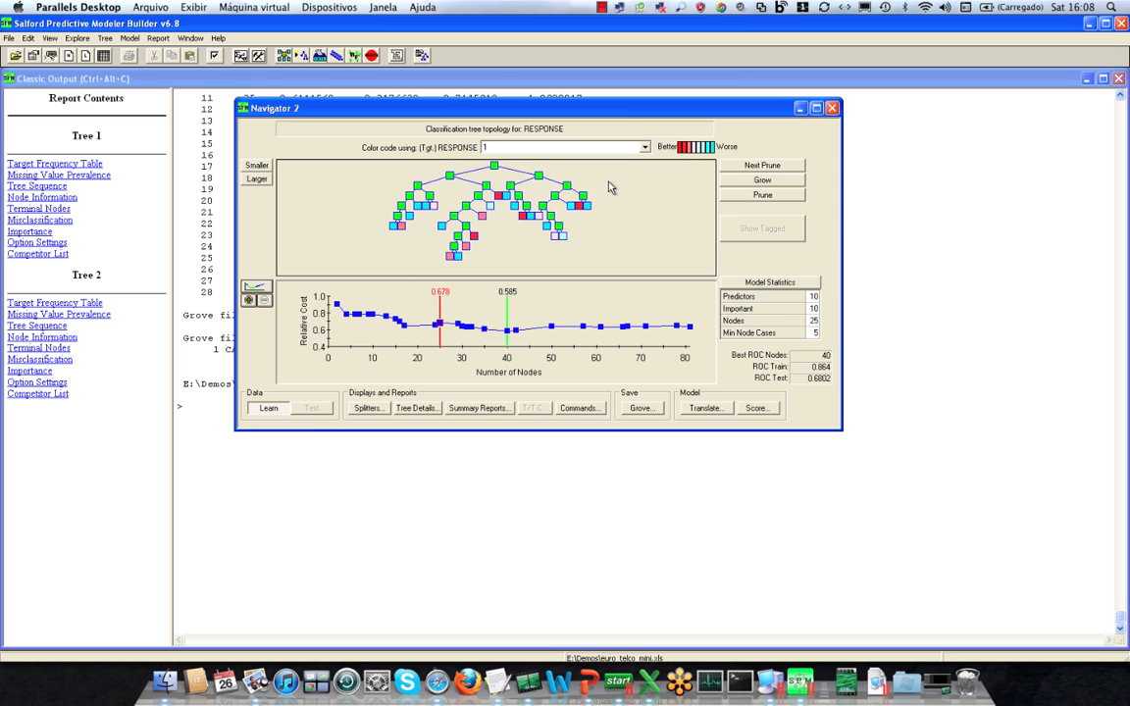
{"action": "key", "text": "Right"}
{"action": "key", "text": "Right"}
{"action": "key", "text": "Right"}
{"action": "key", "text": "Right"}
{"action": "key", "text": "Right"}
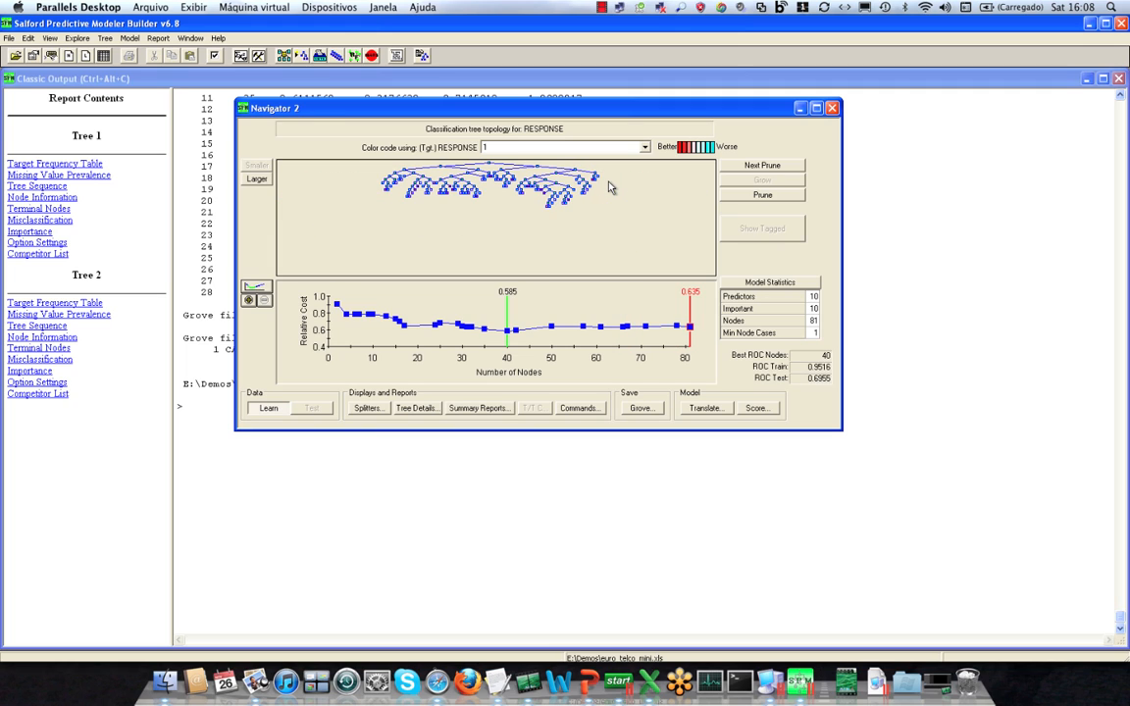
{"action": "key", "text": "Left"}
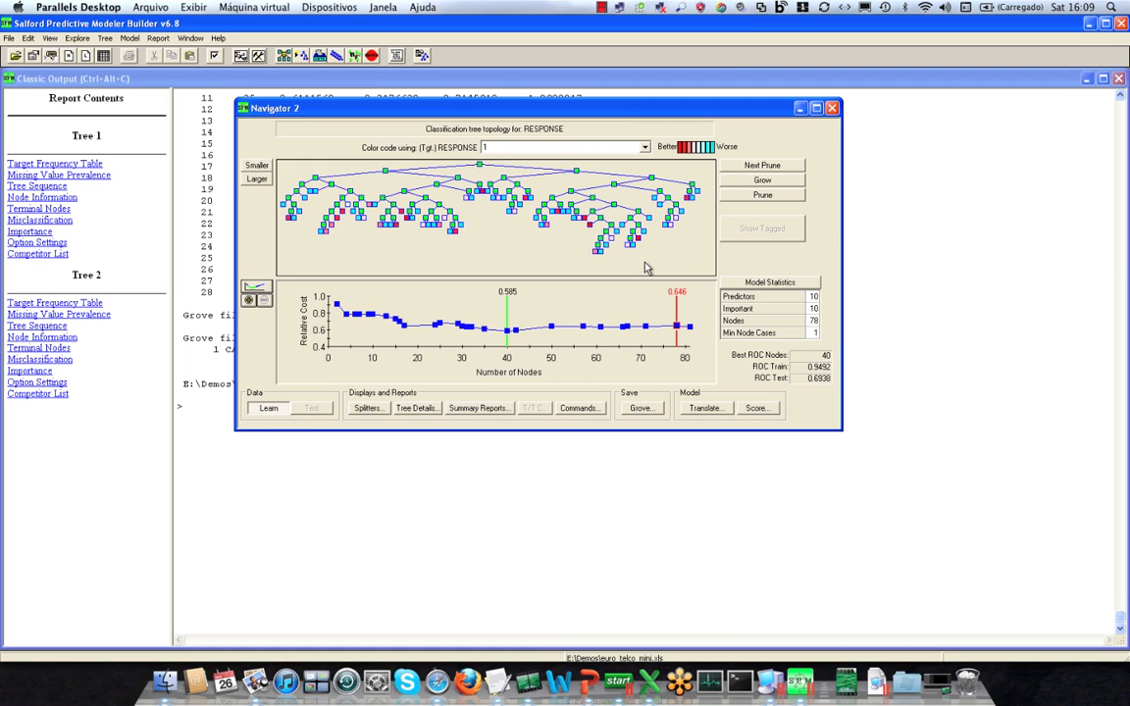
{"action": "key", "text": "Right"}
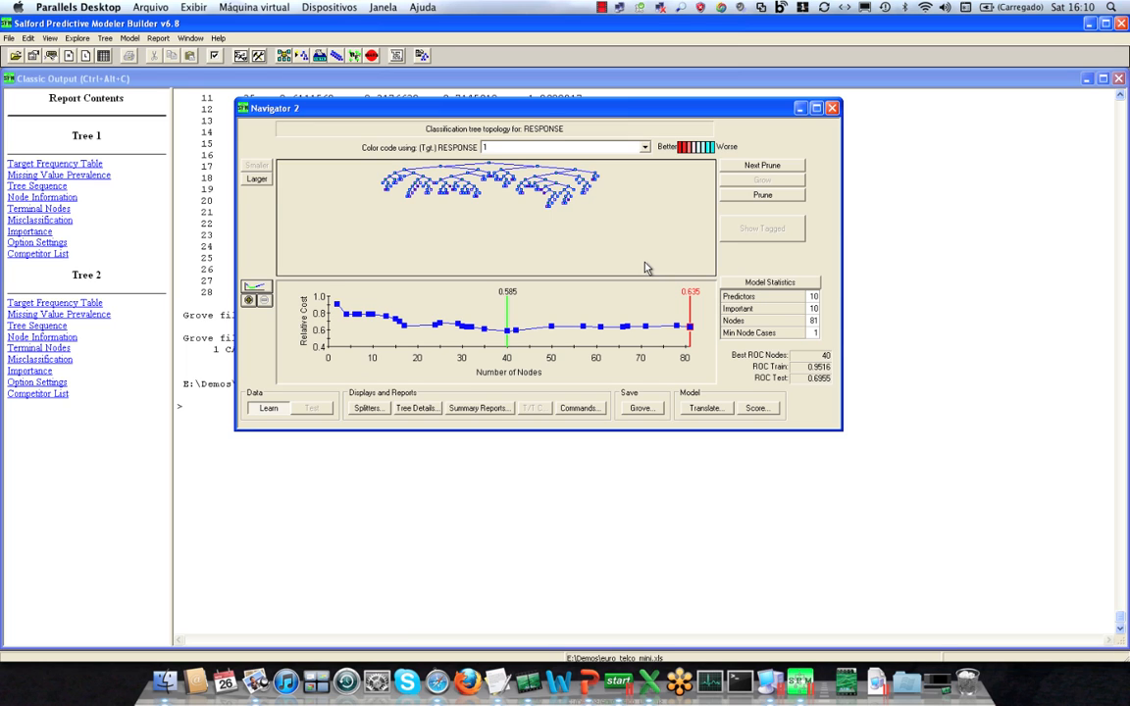
Prune the maximal 81-node tree along the cost curve down to 6 nodes
{"action": "key", "text": "Left"}
{"action": "key", "text": "Left"}
{"action": "key", "text": "Left"}
{"action": "key", "text": "Left"}
{"action": "key", "text": "Left"}
{"action": "key", "text": "Left"}
{"action": "key", "text": "Left"}
{"action": "key", "text": "Left"}
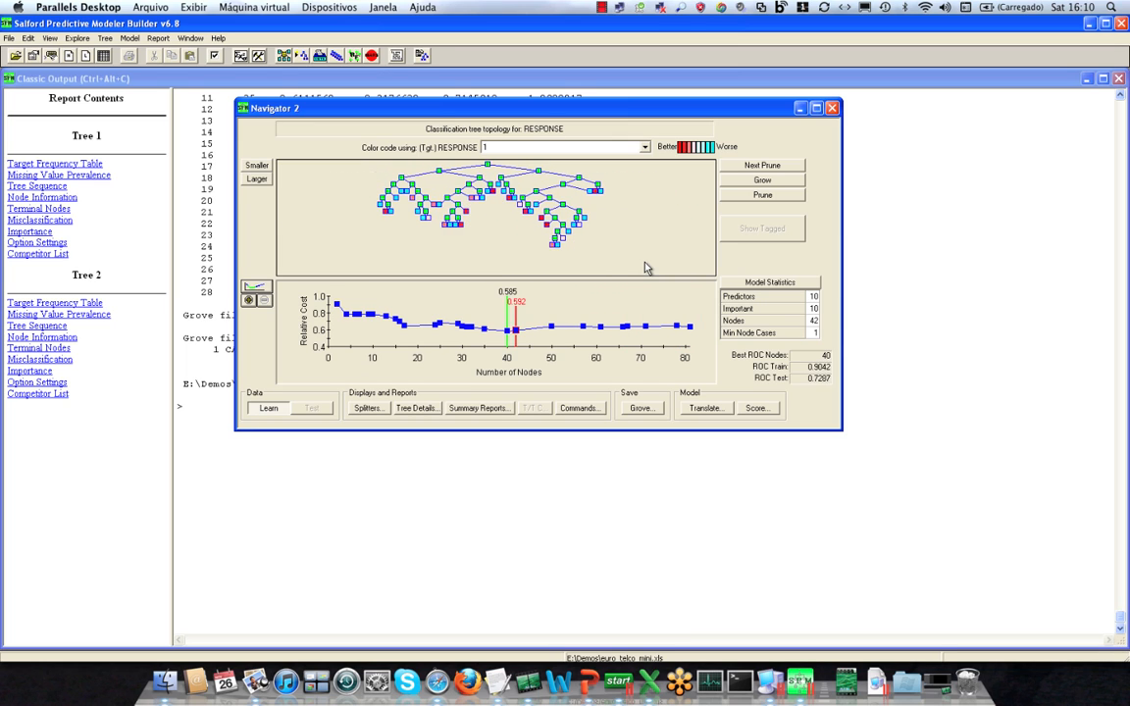
{"action": "key", "text": "Left"}
{"action": "key", "text": "Left"}
{"action": "key", "text": "Left"}
{"action": "key", "text": "Left"}
{"action": "key", "text": "Left"}
{"action": "key", "text": "Left"}
{"action": "key", "text": "Left"}
{"action": "key", "text": "Left"}
{"action": "key", "text": "Left"}
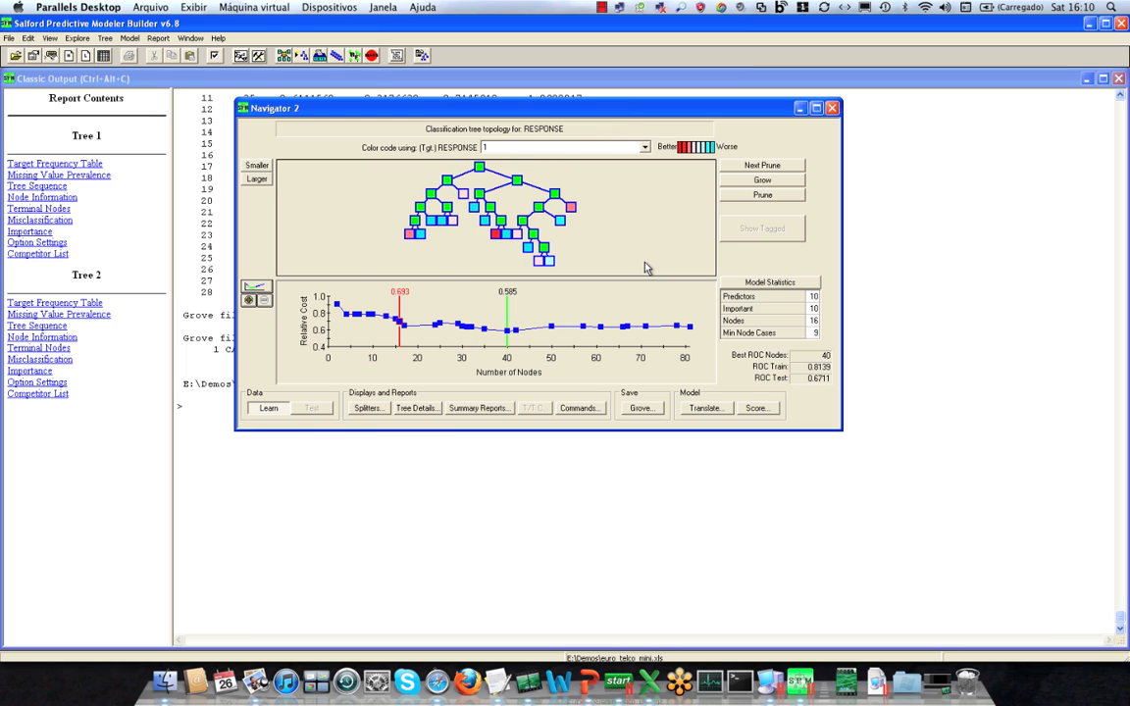
{"action": "key", "text": "Left"}
{"action": "key", "text": "Left"}
{"action": "key", "text": "Left"}
{"action": "key", "text": "Left"}
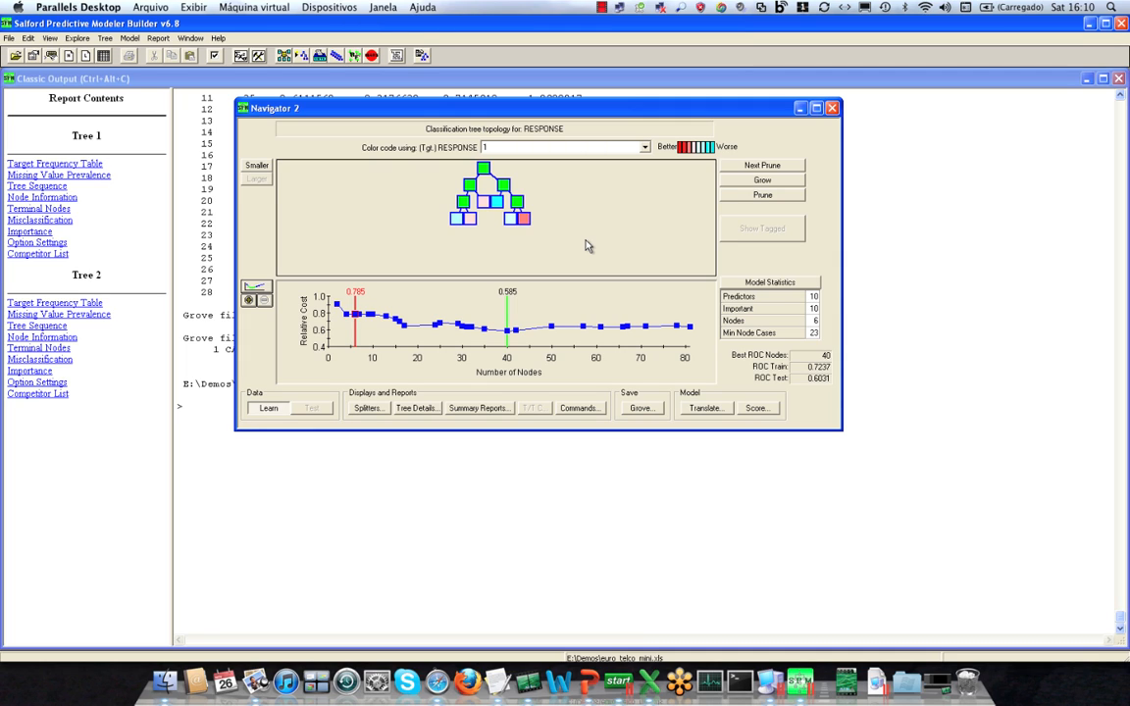
Grow the 6-node tree back up to 24 nodes
{"action": "key", "text": "Right"}
{"action": "key", "text": "Right"}
{"action": "key", "text": "Right"}
{"action": "key", "text": "Right"}
{"action": "key", "text": "Right"}
{"action": "key", "text": "Right"}
{"action": "key", "text": "Right"}
{"action": "key", "text": "Right"}
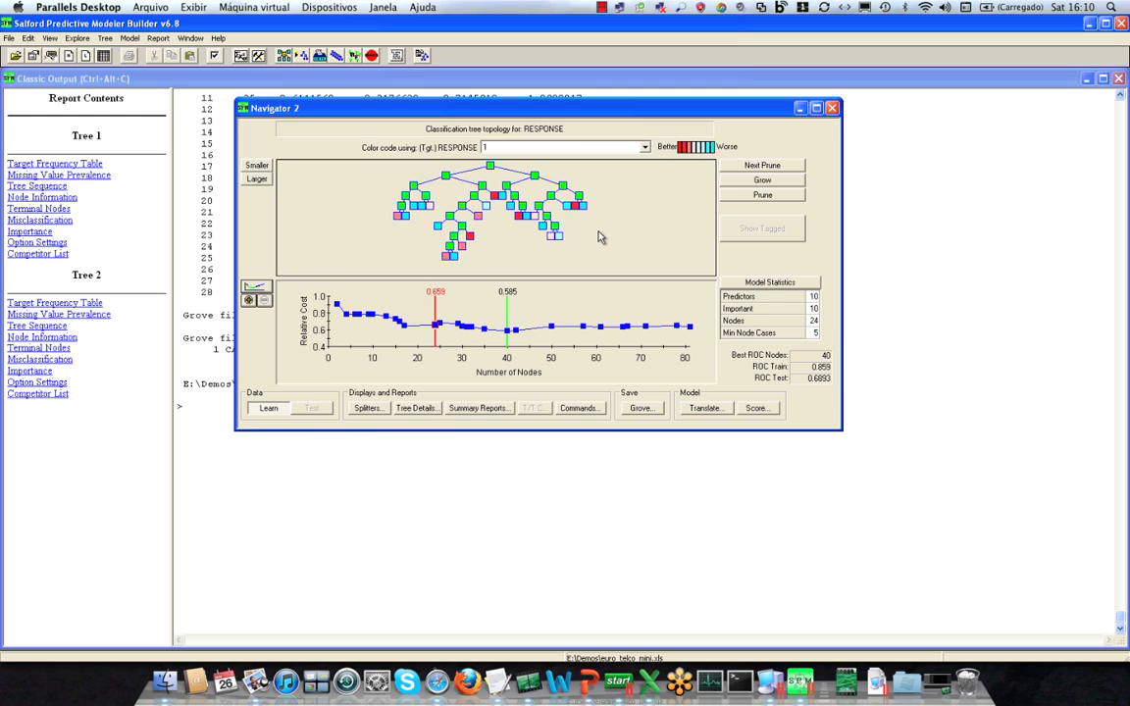
Prune the 24-node tree progressively until only the 2-node tree with the root split is left
{"action": "key", "text": "Left"}
{"action": "key", "text": "Left"}
{"action": "key", "text": "Left"}
{"action": "key", "text": "Left"}
{"action": "key", "text": "Left"}
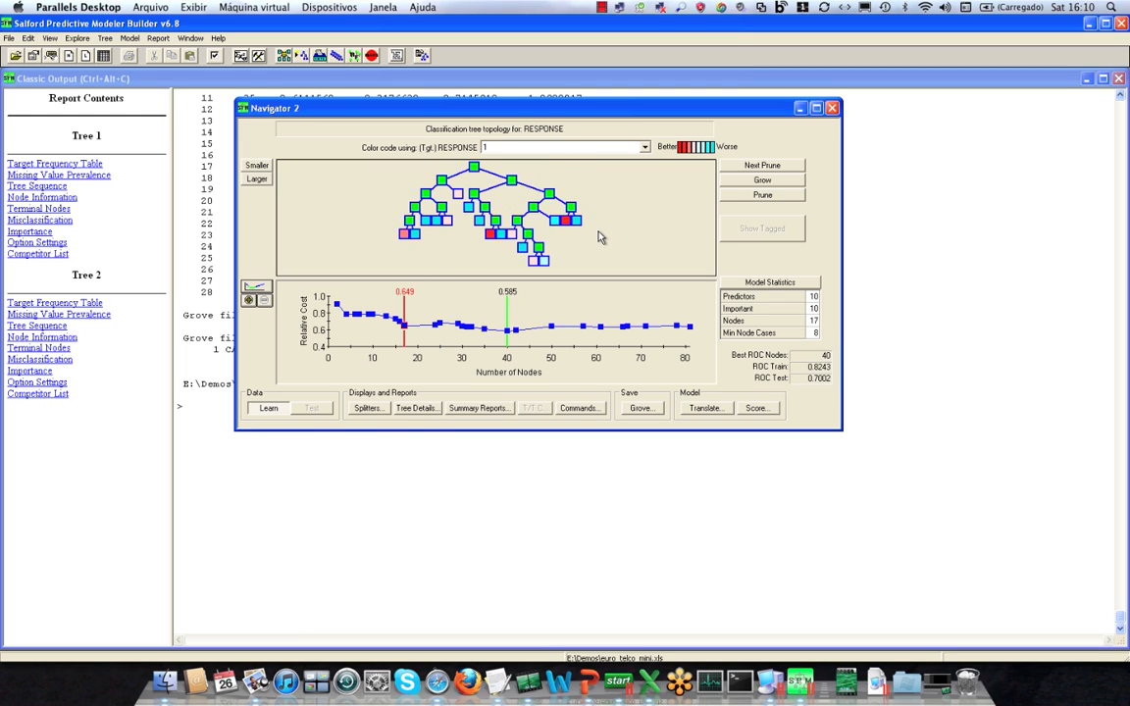
{"action": "key", "text": "Left"}
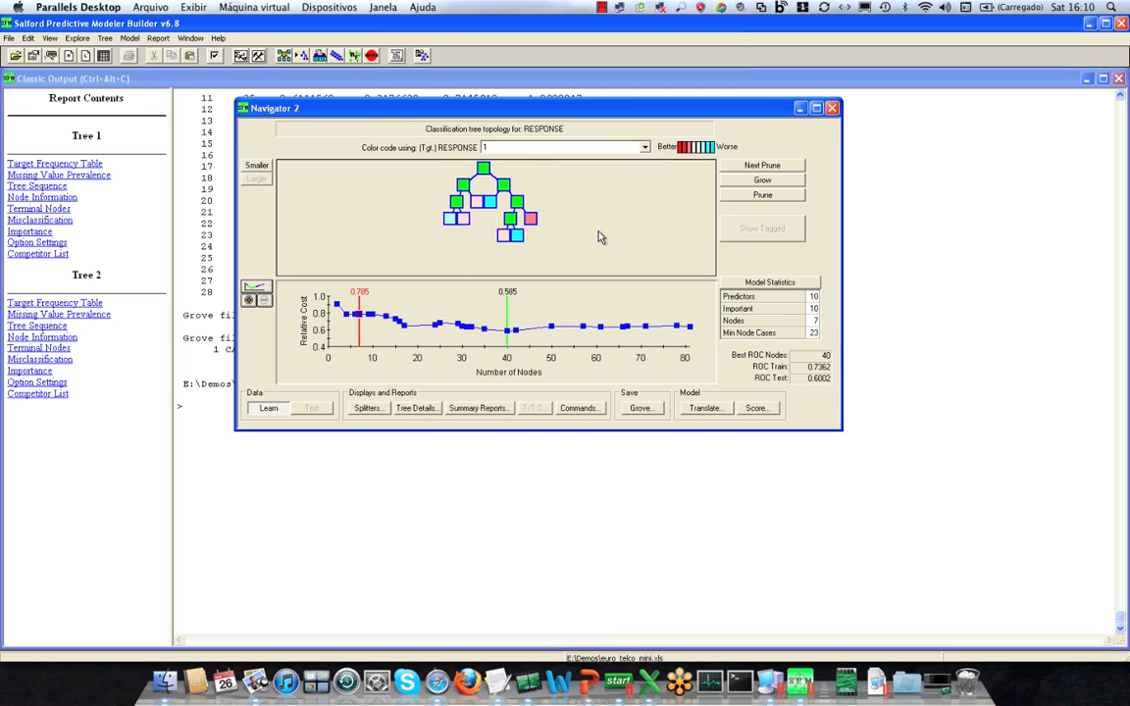
{"action": "key", "text": "Left"}
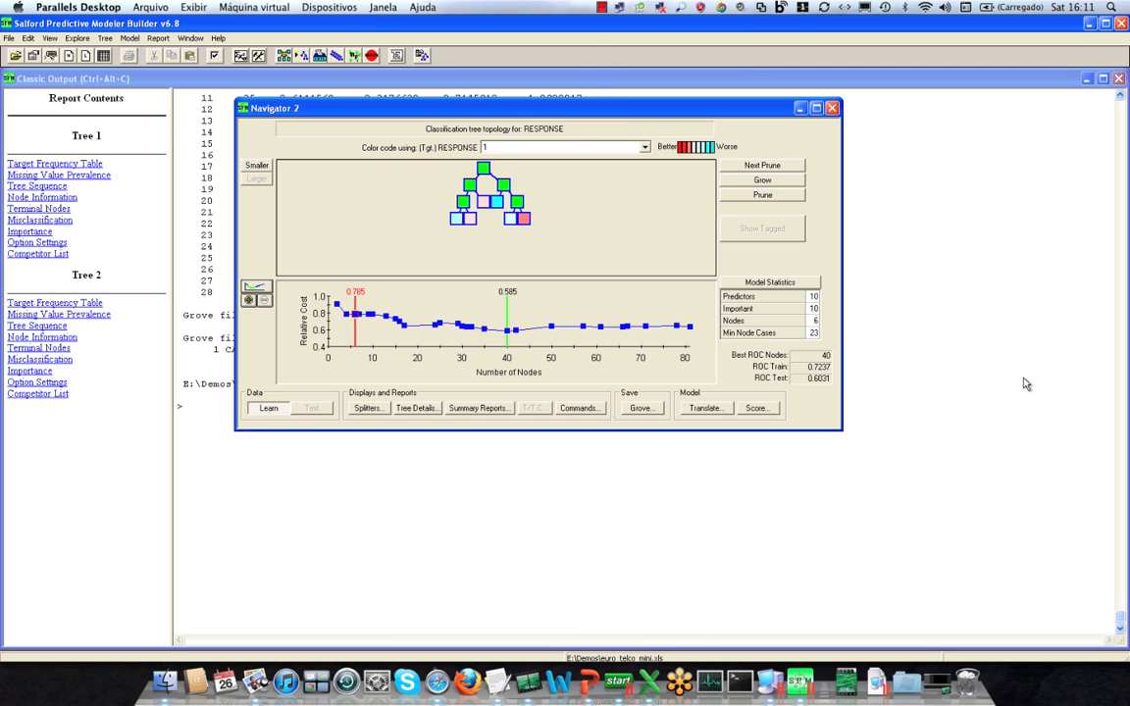
{"action": "key", "text": "Left"}
{"action": "key", "text": "Left"}
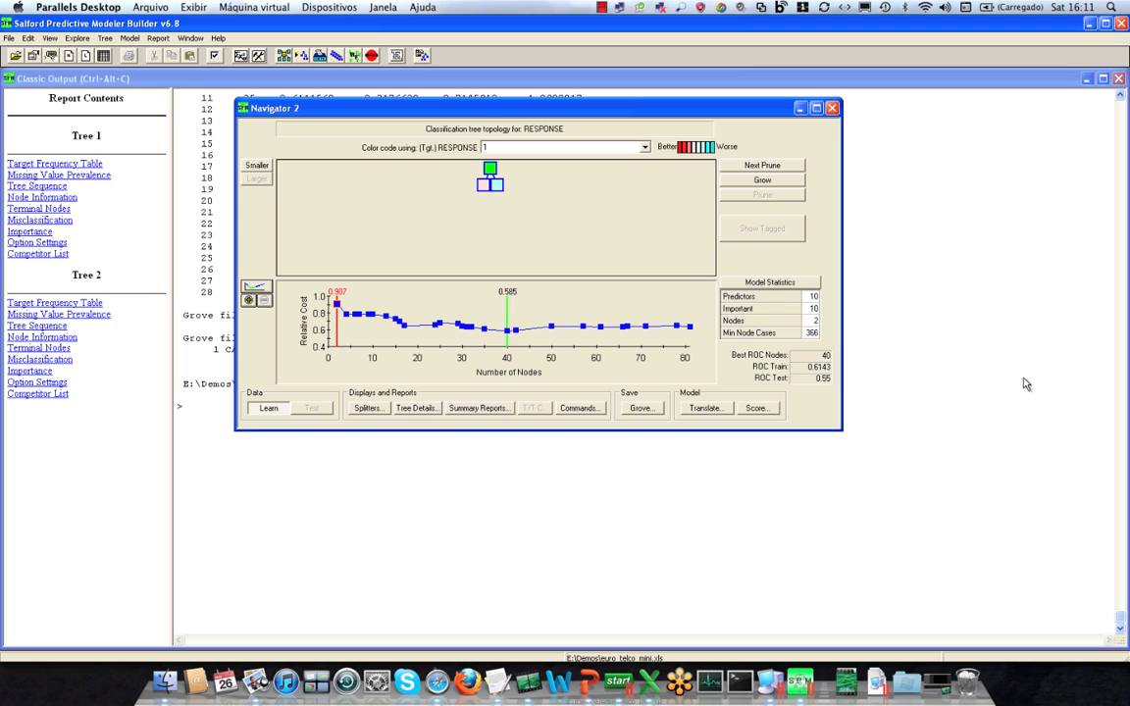
Grow the 2-node tree one stage at a time up to the maximal 81-node tree
{"action": "key", "text": "Right"}
{"action": "key", "text": "Right"}
{"action": "key", "text": "Right"}
{"action": "key", "text": "Right"}
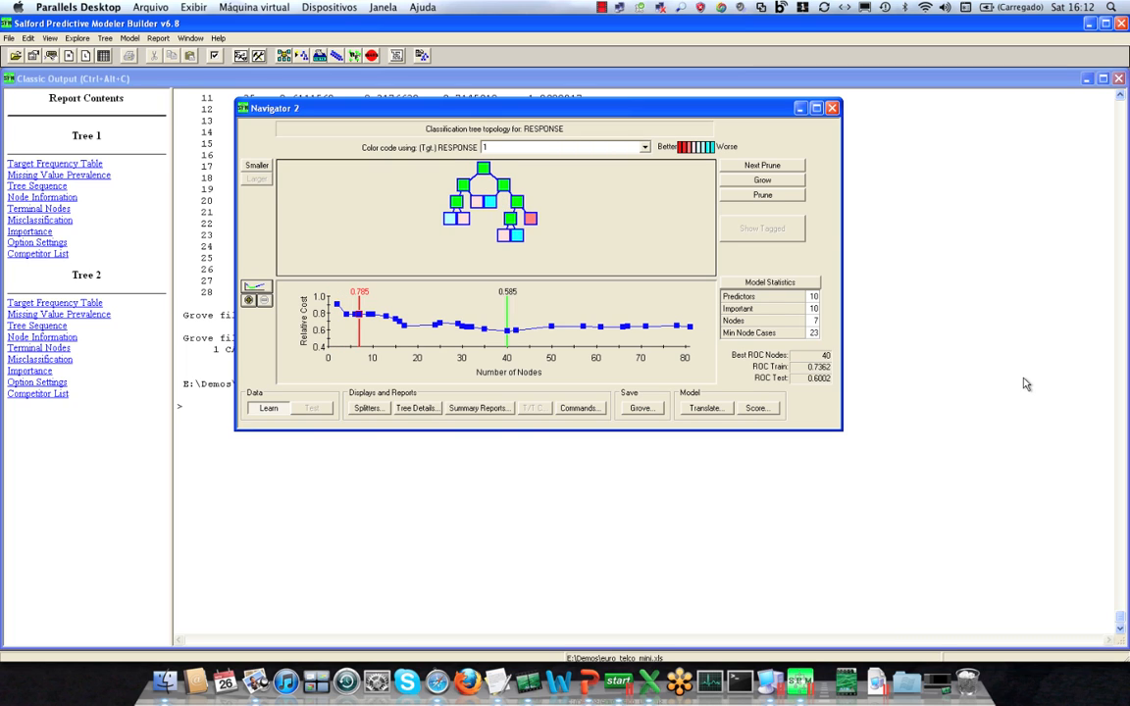
{"action": "key", "text": "Right"}
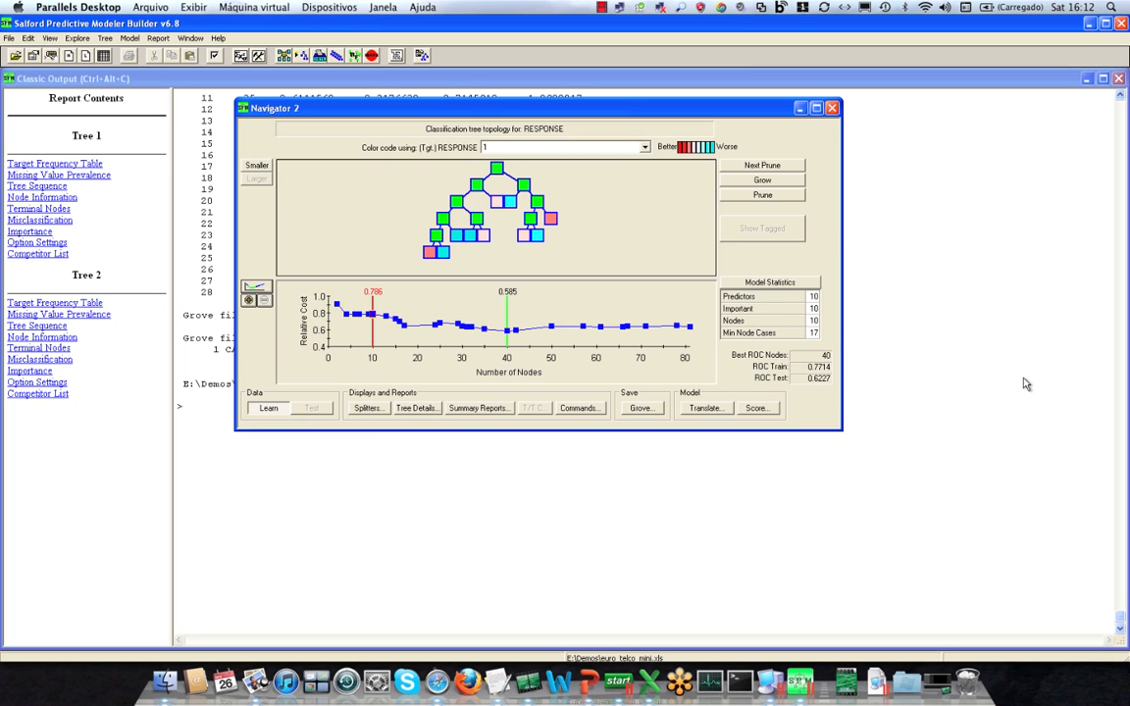
{"action": "key", "text": "Right"}
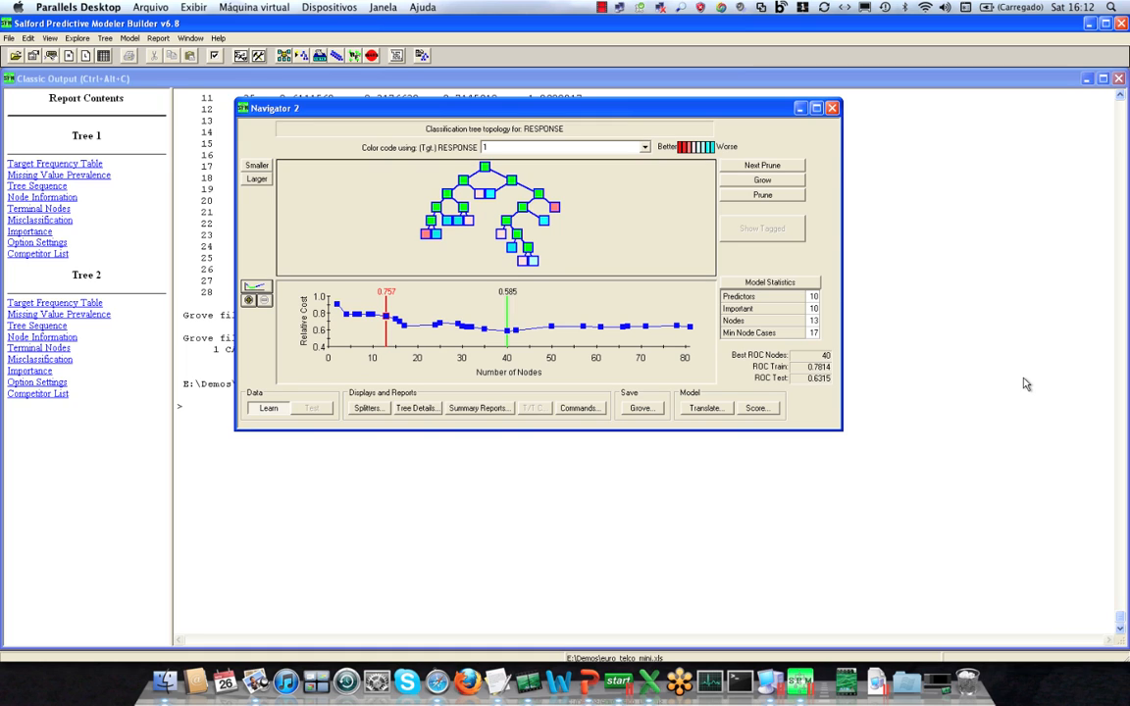
{"action": "key", "text": "Right"}
{"action": "key", "text": "Right"}
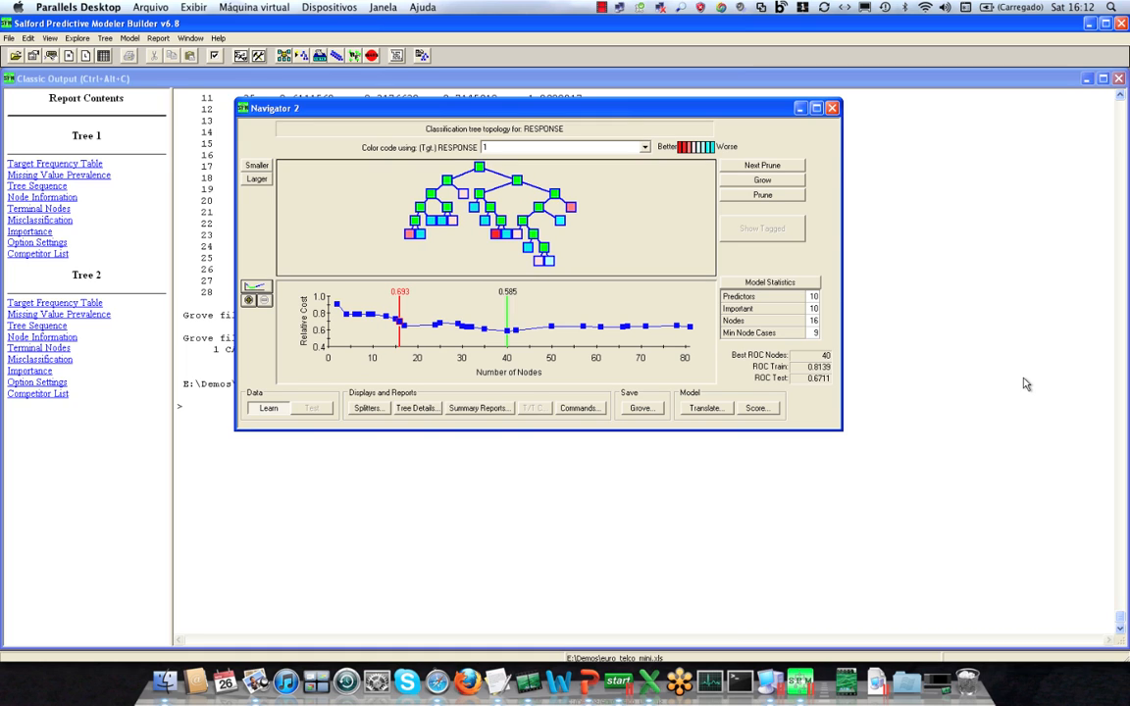
{"action": "key", "text": "Right"}
{"action": "key", "text": "Right"}
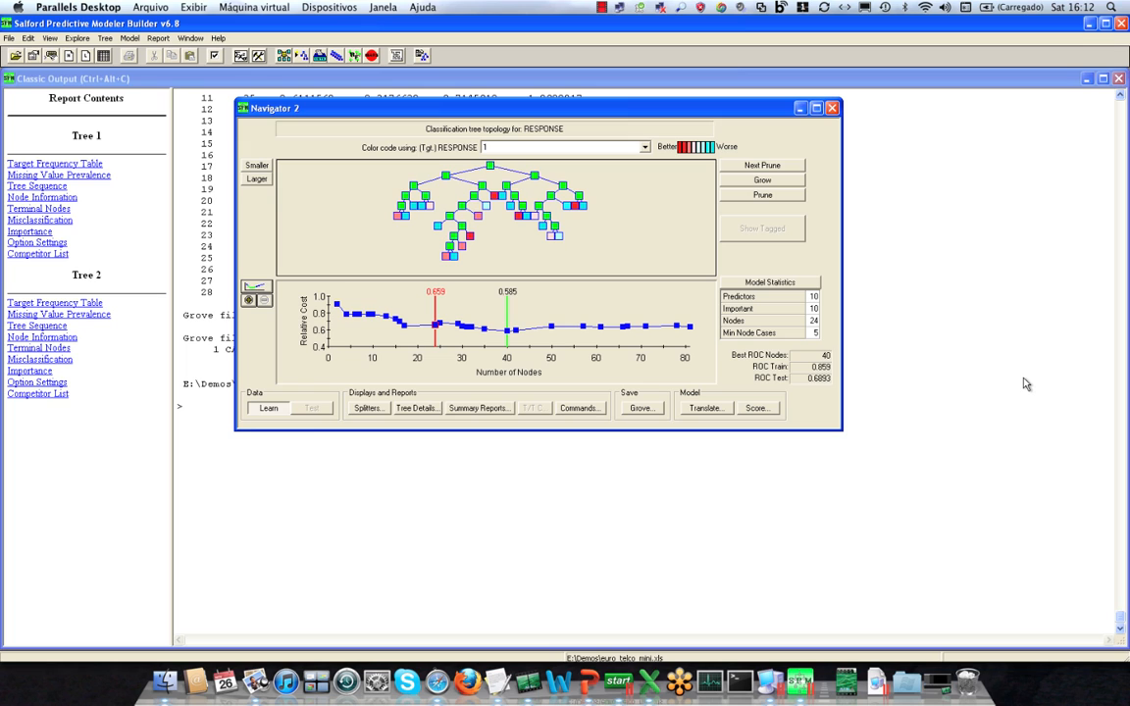
{"action": "key", "text": "Right"}
{"action": "key", "text": "Right"}
{"action": "key", "text": "Right"}
{"action": "key", "text": "Right"}
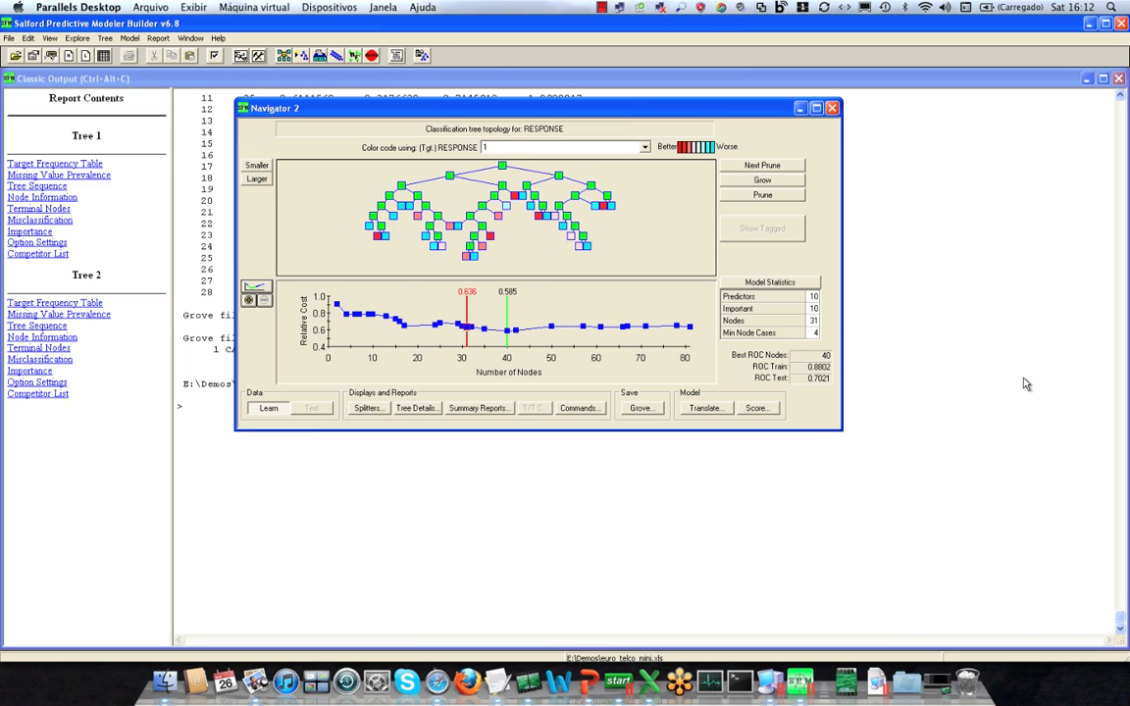
{"action": "key", "text": "Right"}
{"action": "key", "text": "Right"}
{"action": "key", "text": "Right"}
{"action": "key", "text": "Right"}
{"action": "key", "text": "Right"}
{"action": "key", "text": "Right"}
{"action": "key", "text": "Right"}
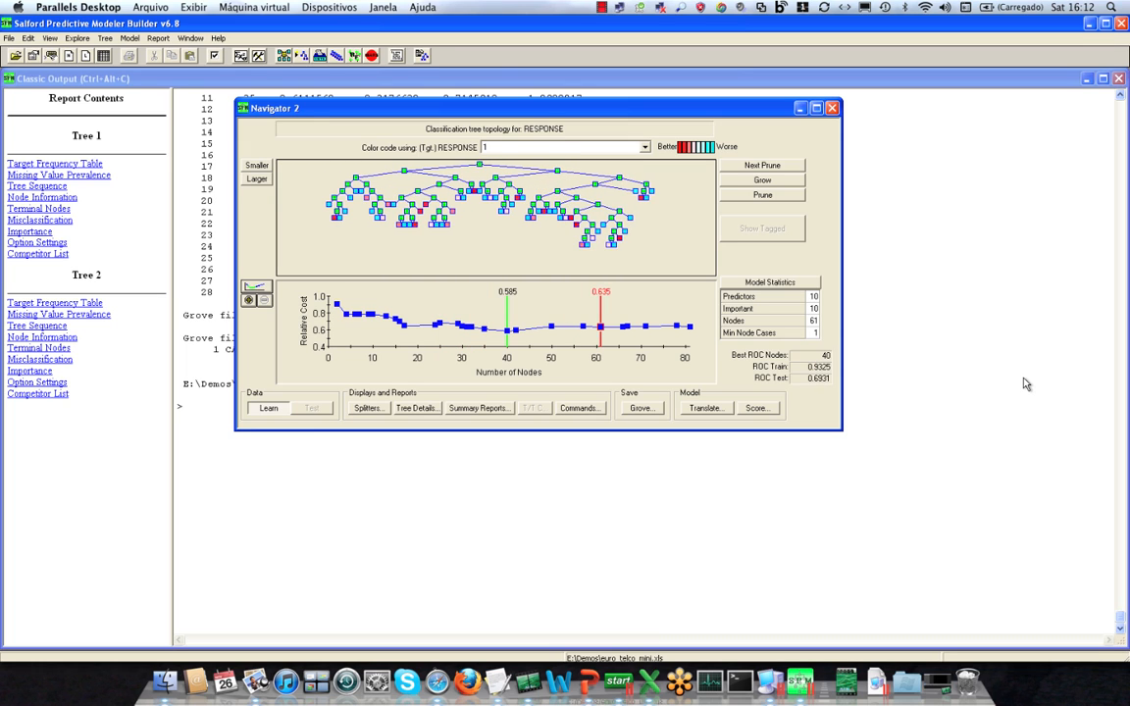
{"action": "key", "text": "Right"}
{"action": "key", "text": "Right"}
{"action": "key", "text": "Right"}
{"action": "key", "text": "Right"}
{"action": "key", "text": "Right"}
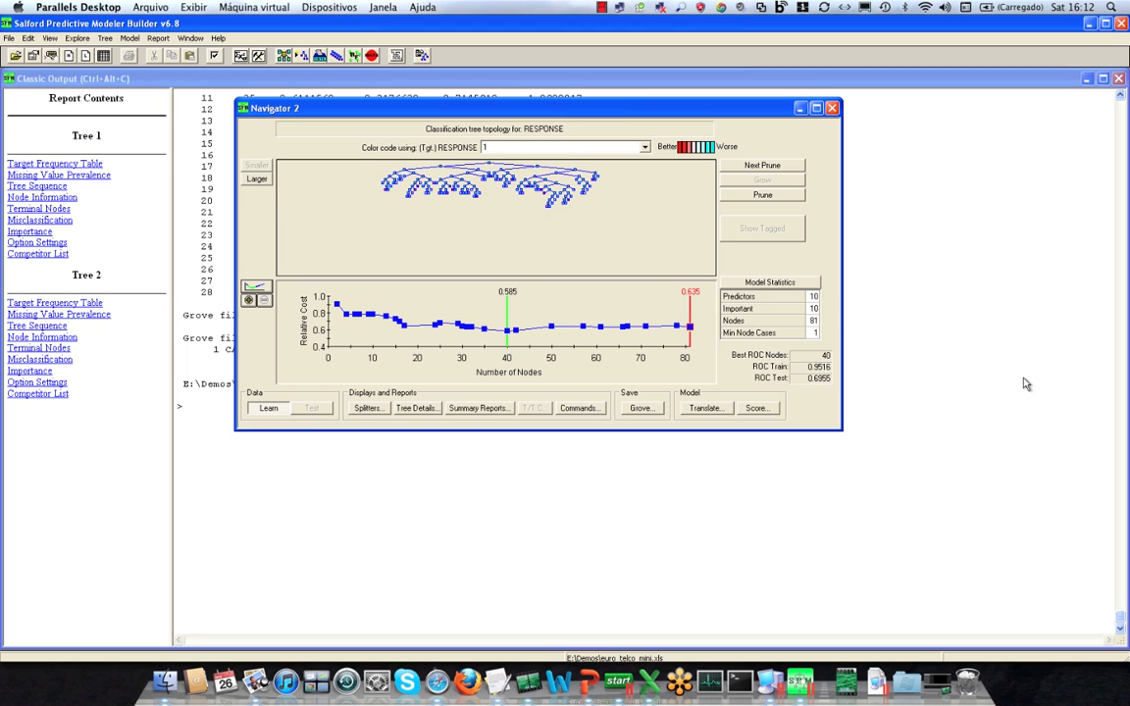
Prune the maximal 81-node tree back to the optimal 40-node tree at the minimum relative cost
{"action": "key", "text": "Left"}
{"action": "key", "text": "Left"}
{"action": "key", "text": "Left"}
{"action": "key", "text": "Left"}
{"action": "key", "text": "Left"}
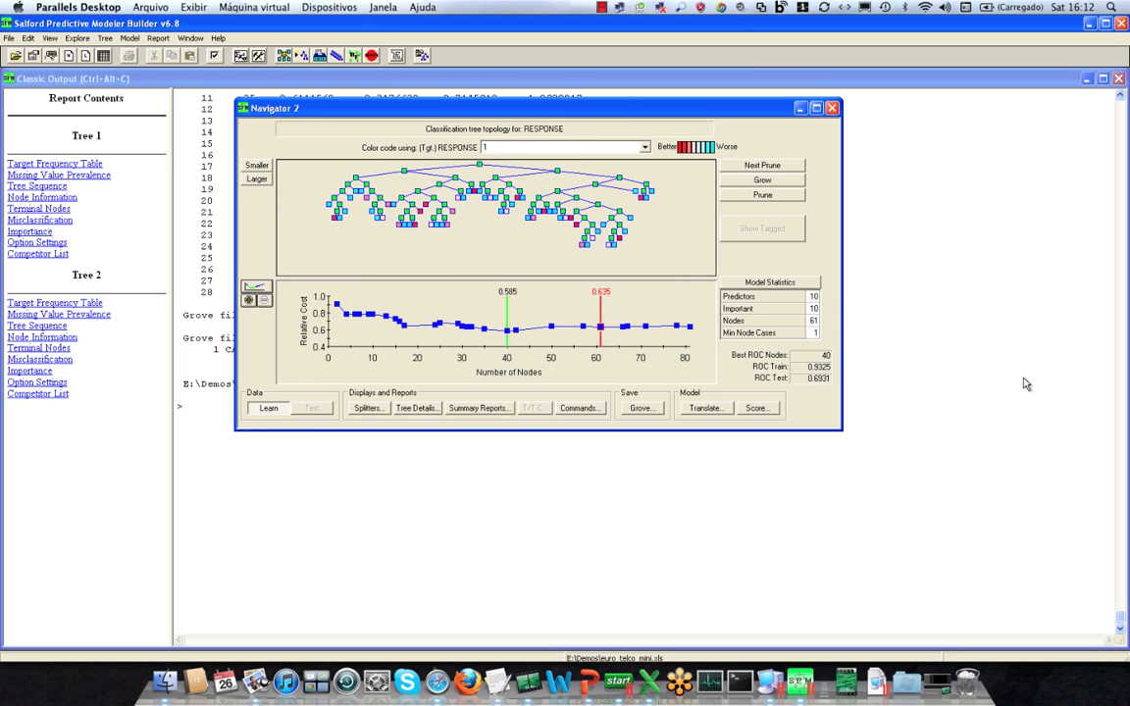
{"action": "key", "text": "Left"}
{"action": "key", "text": "Left"}
{"action": "key", "text": "Left"}
{"action": "key", "text": "Left"}
{"action": "key", "text": "Left"}
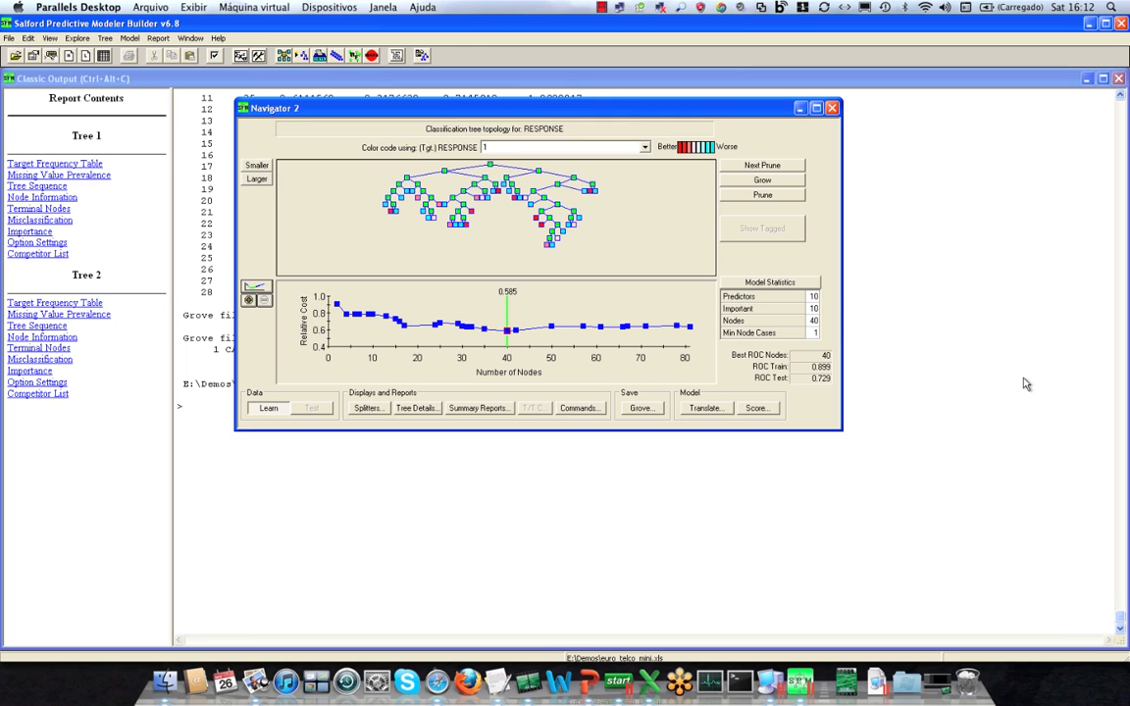
Prune the optimal 40-node tree further down to the 7-node tree
{"action": "key", "text": "Left"}
{"action": "key", "text": "Left"}
{"action": "key", "text": "Left"}
{"action": "key", "text": "Left"}
{"action": "key", "text": "Left"}
{"action": "key", "text": "Left"}
{"action": "key", "text": "Left"}
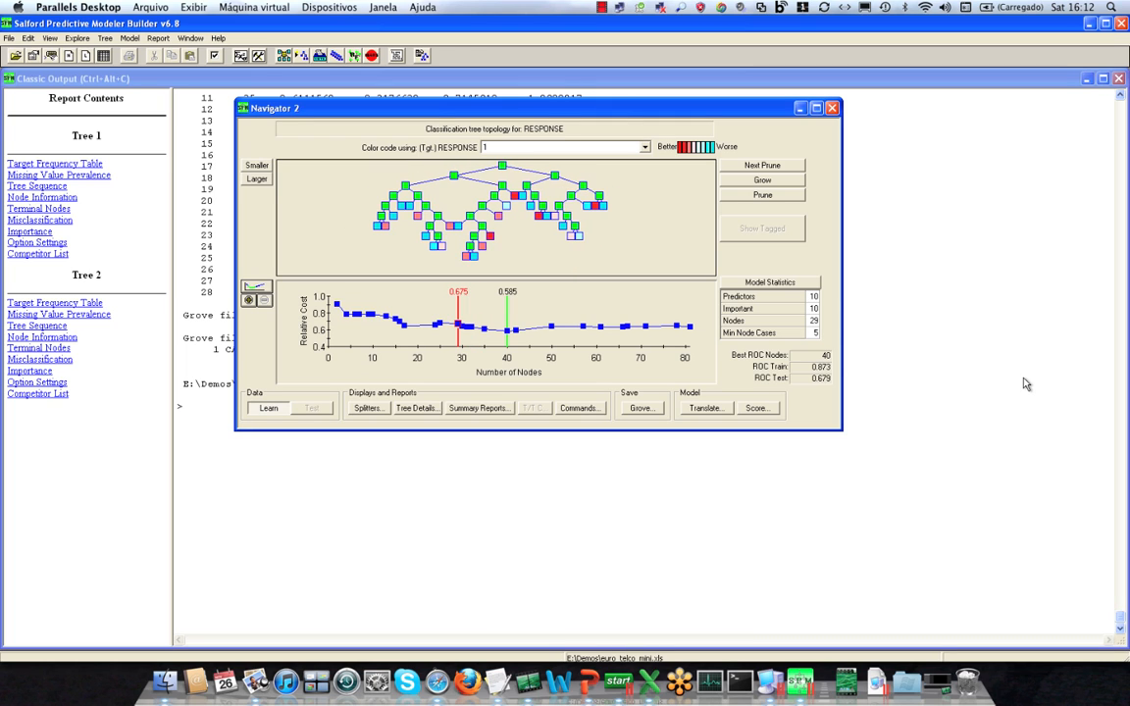
{"action": "key", "text": "Left"}
{"action": "key", "text": "Left"}
{"action": "key", "text": "Left"}
{"action": "key", "text": "Left"}
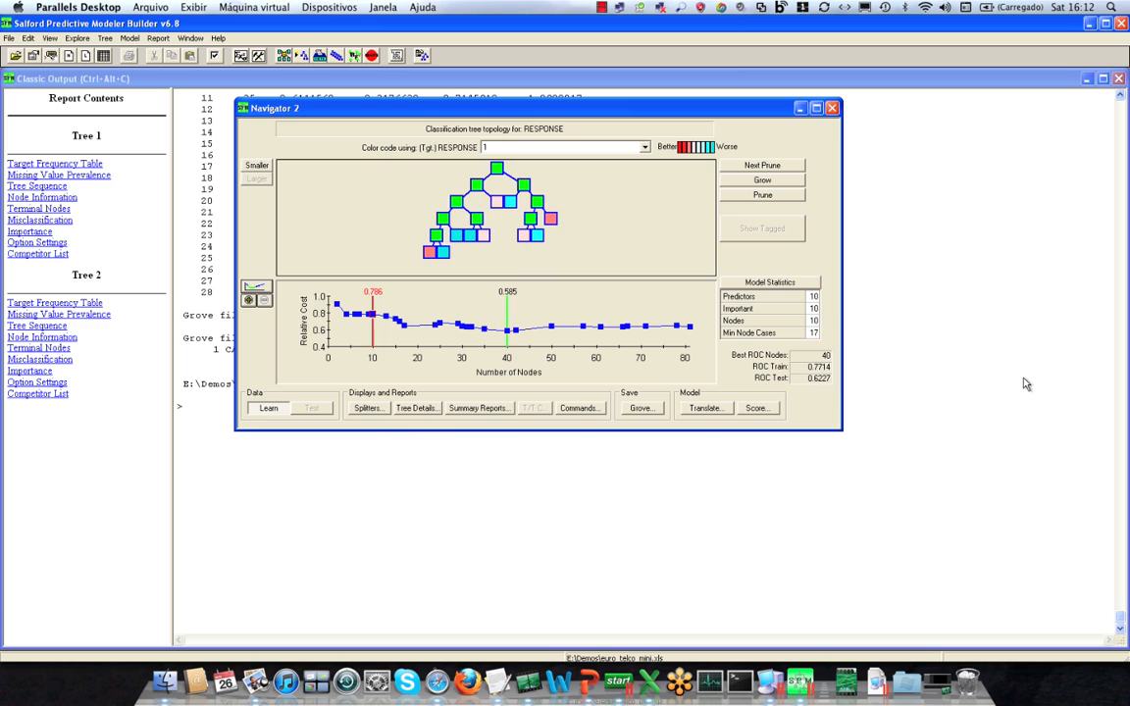
{"action": "key", "text": "Left"}
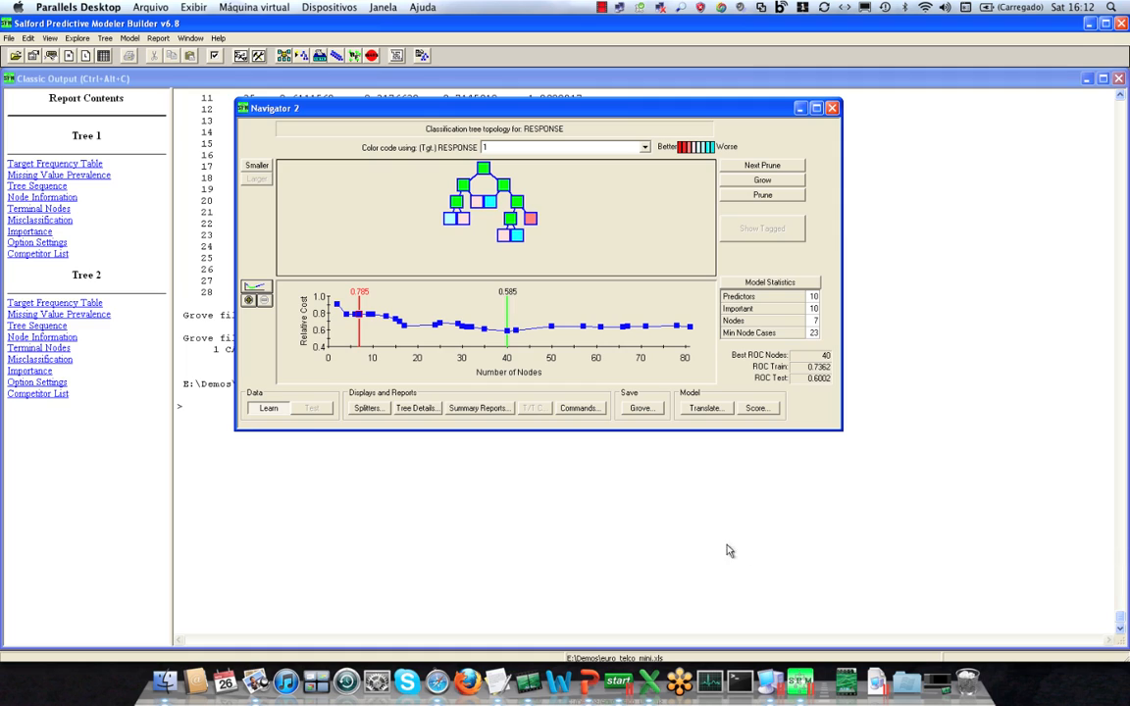
Open the summary reports of the 7-node tree and examine its prediction success table for the learn and test samples
{"action": "left_click", "coordinate": [491, 410]}
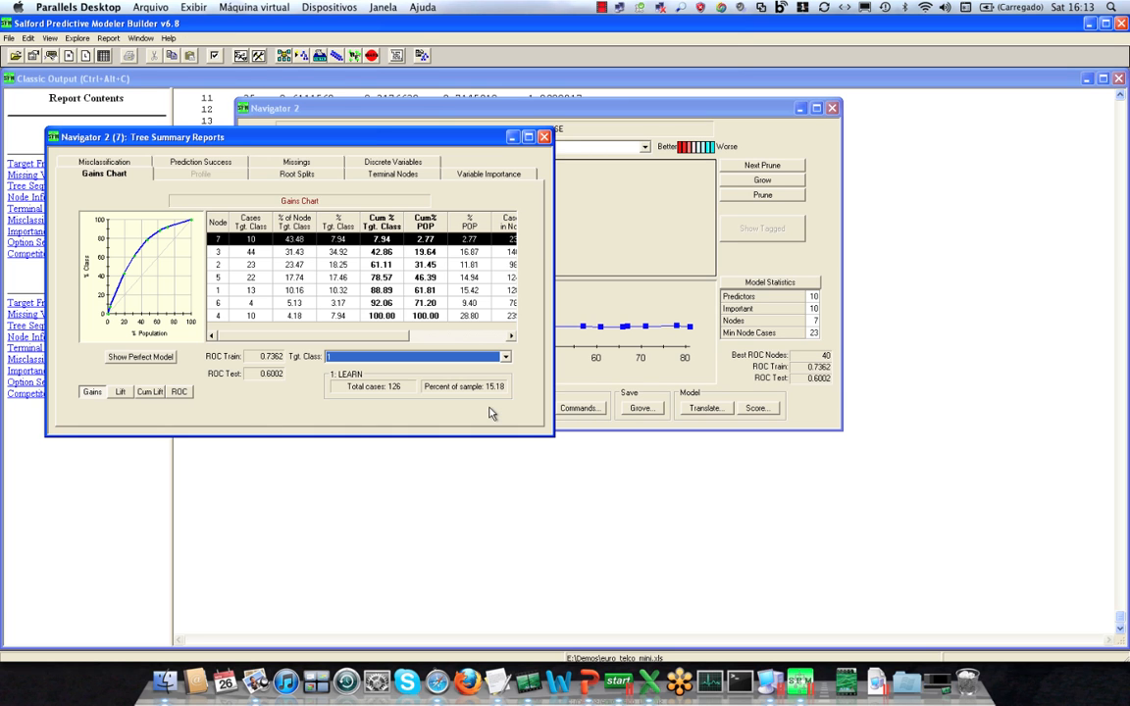
{"action": "left_click_drag", "start_coordinate": [279, 142], "coordinate": [509, 127]}
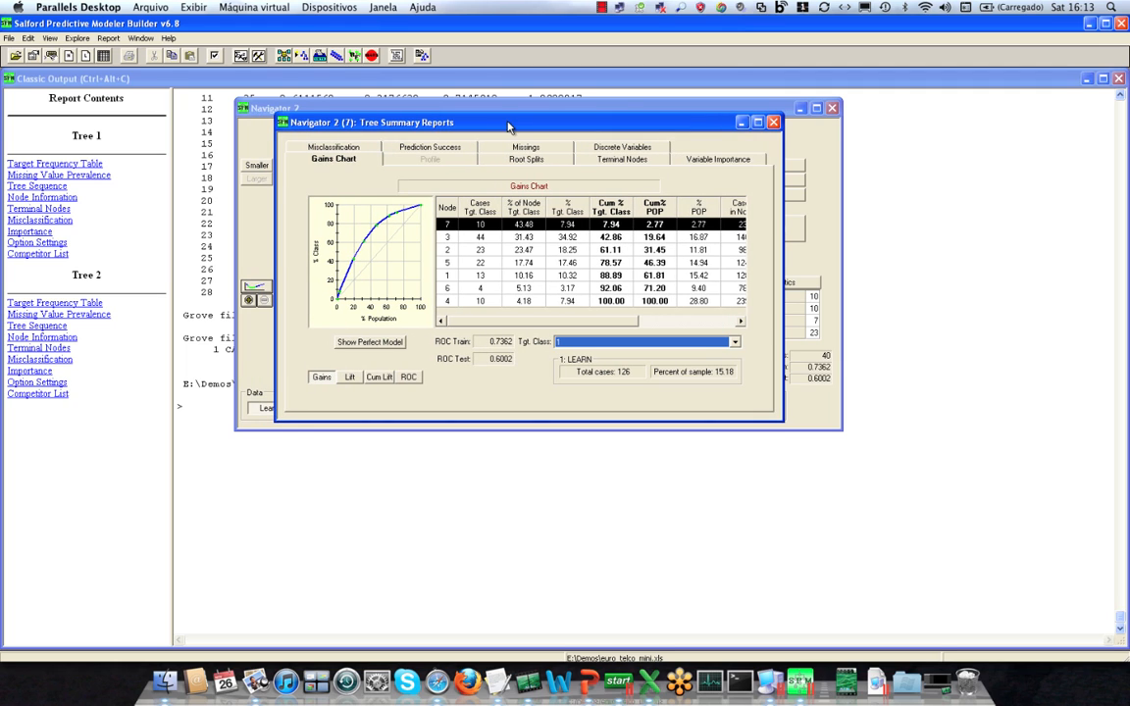
{"action": "left_click", "coordinate": [446, 148]}
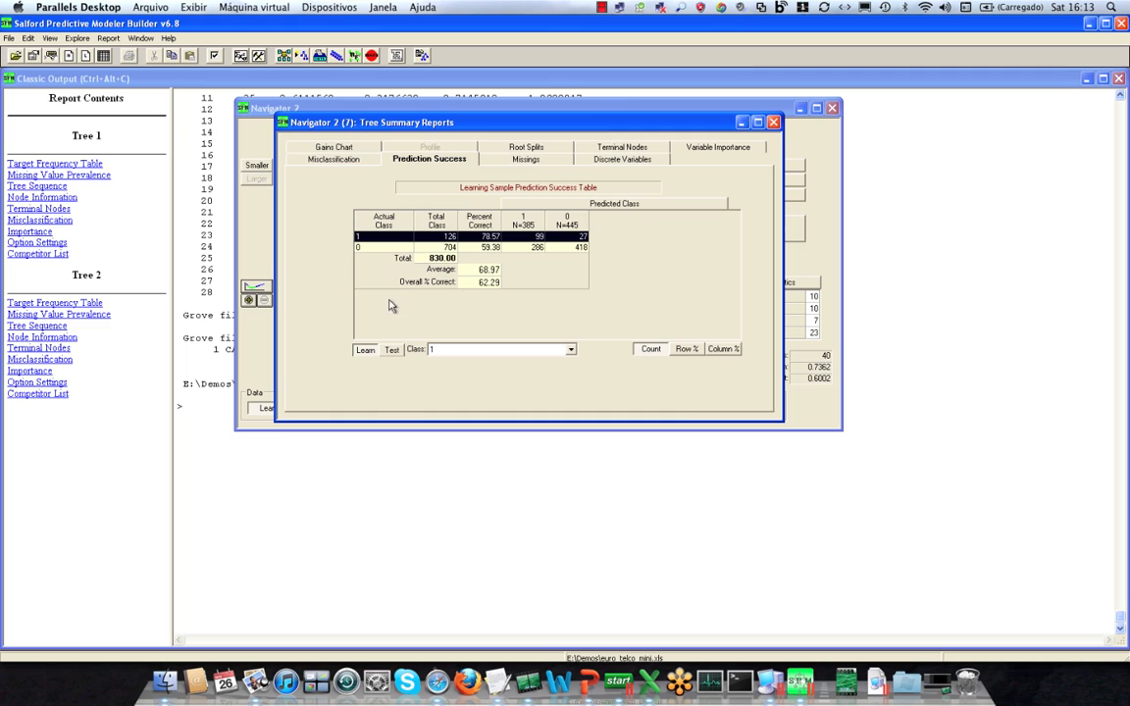
{"action": "left_click", "coordinate": [394, 350]}
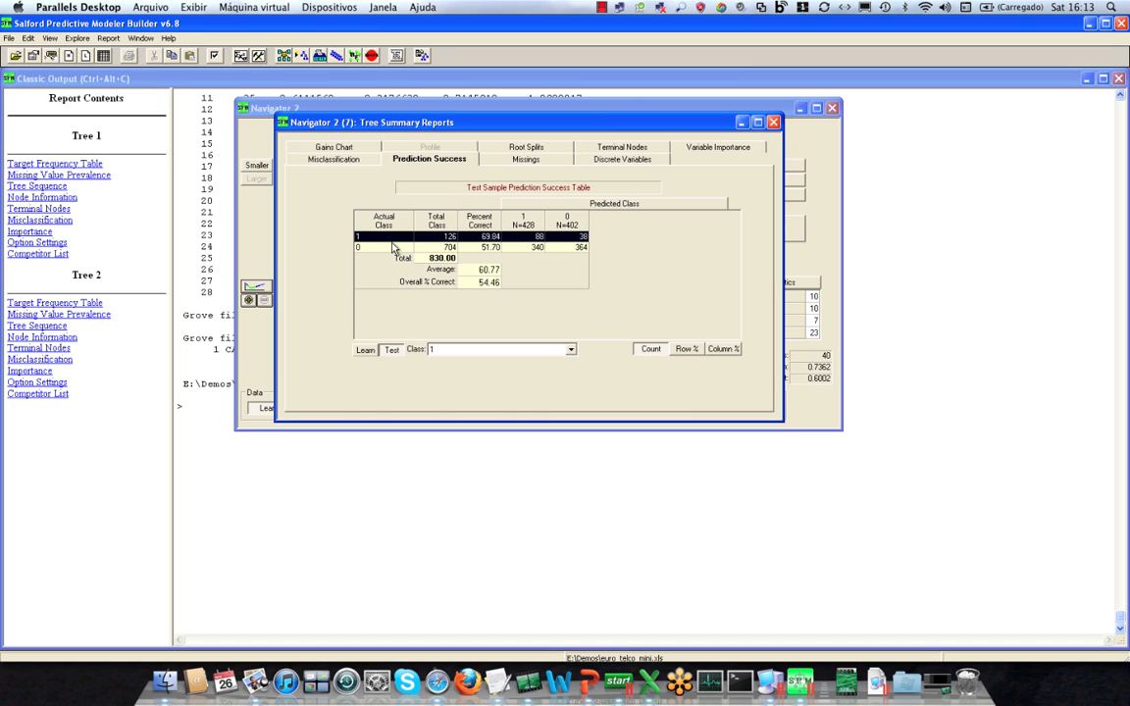
{"action": "key", "text": "super"}
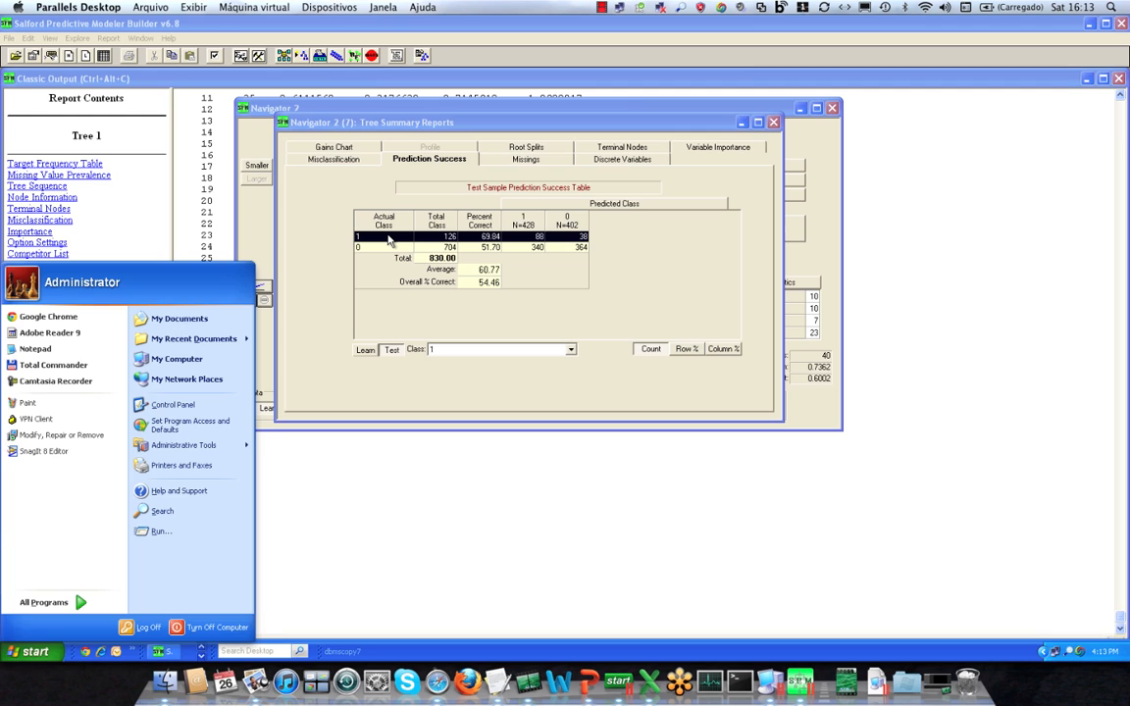
{"action": "key", "text": "Escape"}
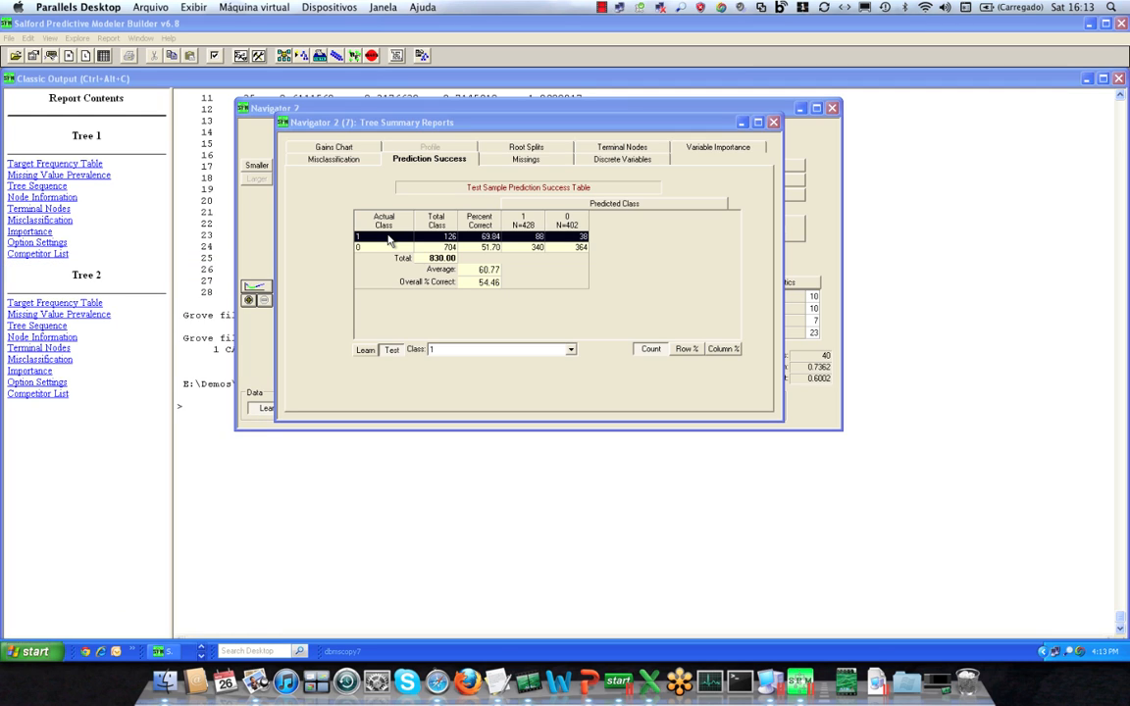
{"action": "left_click", "coordinate": [389, 240]}
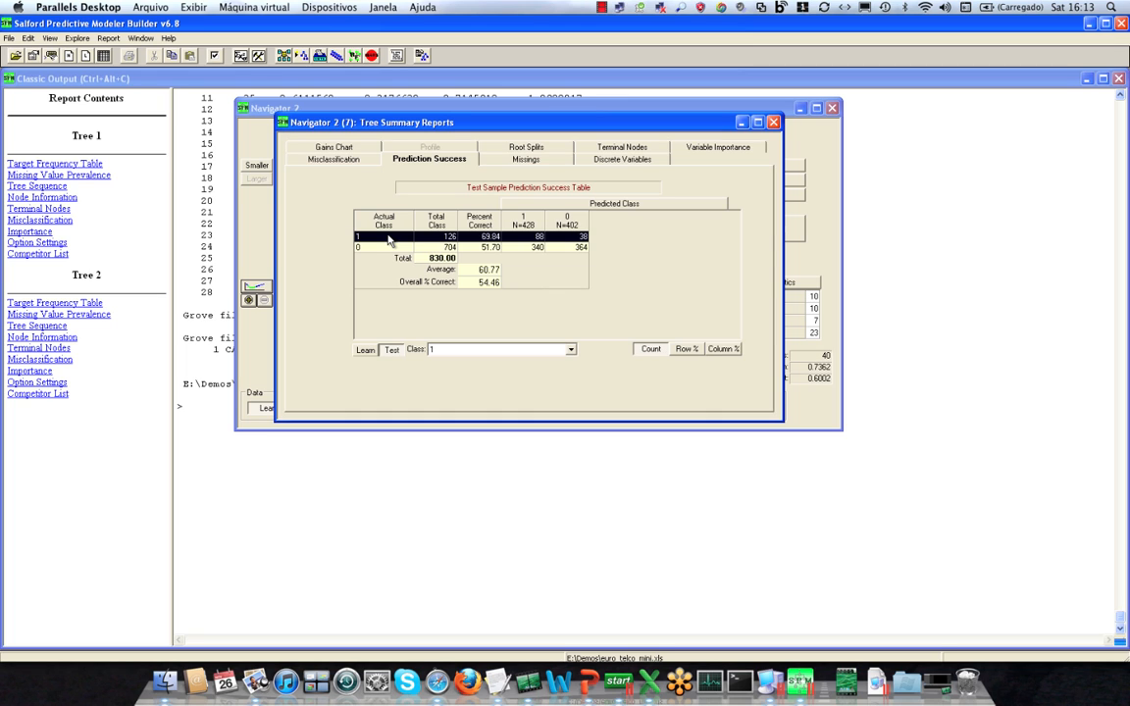
{"action": "key", "text": "super"}
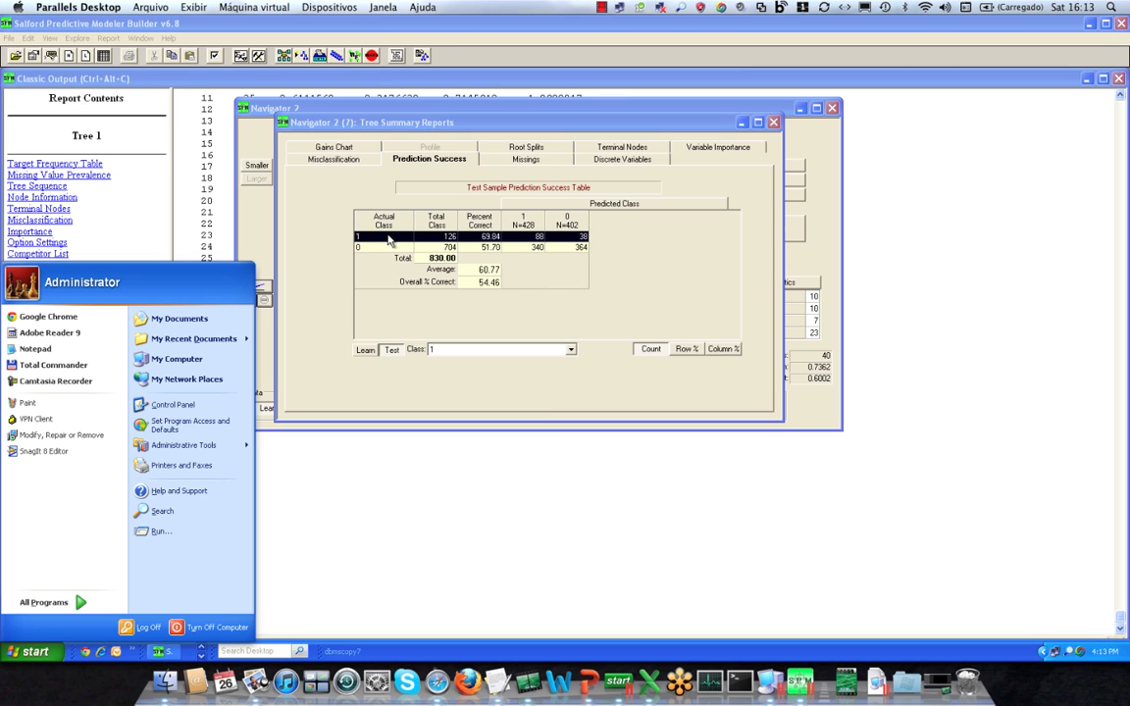
{"action": "key", "text": "Escape"}
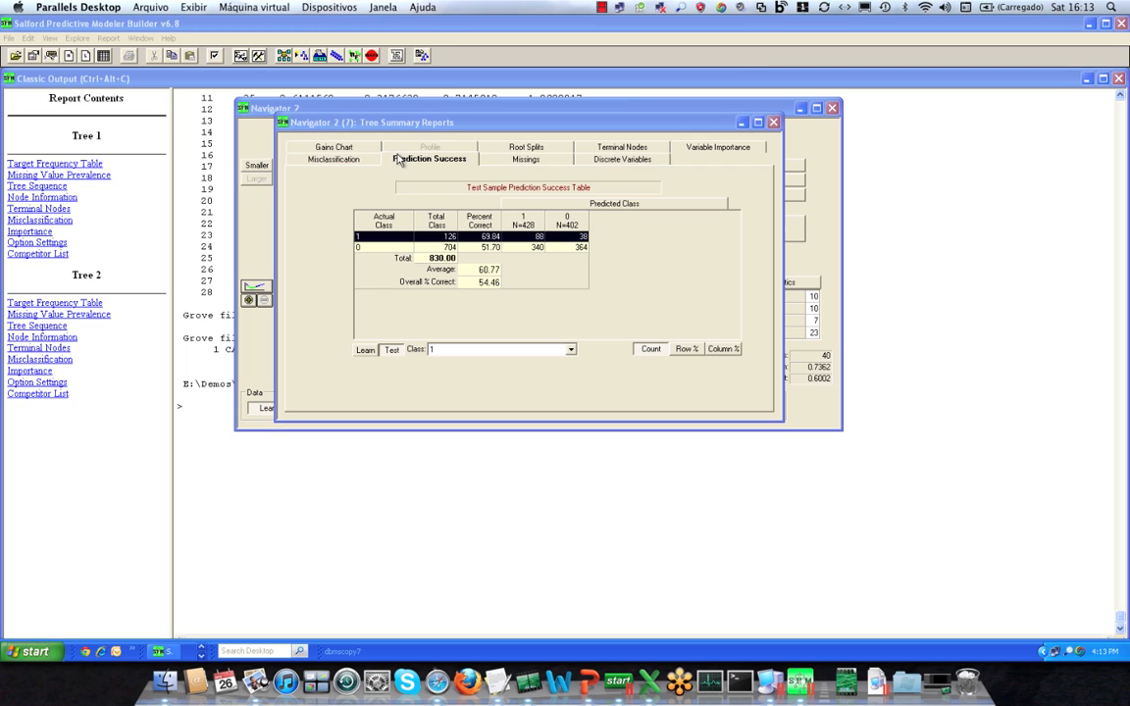
Close the 7-node tree's summary reports and grow the tree back to the optimal 40-node tree
{"action": "left_click", "coordinate": [773, 122]}
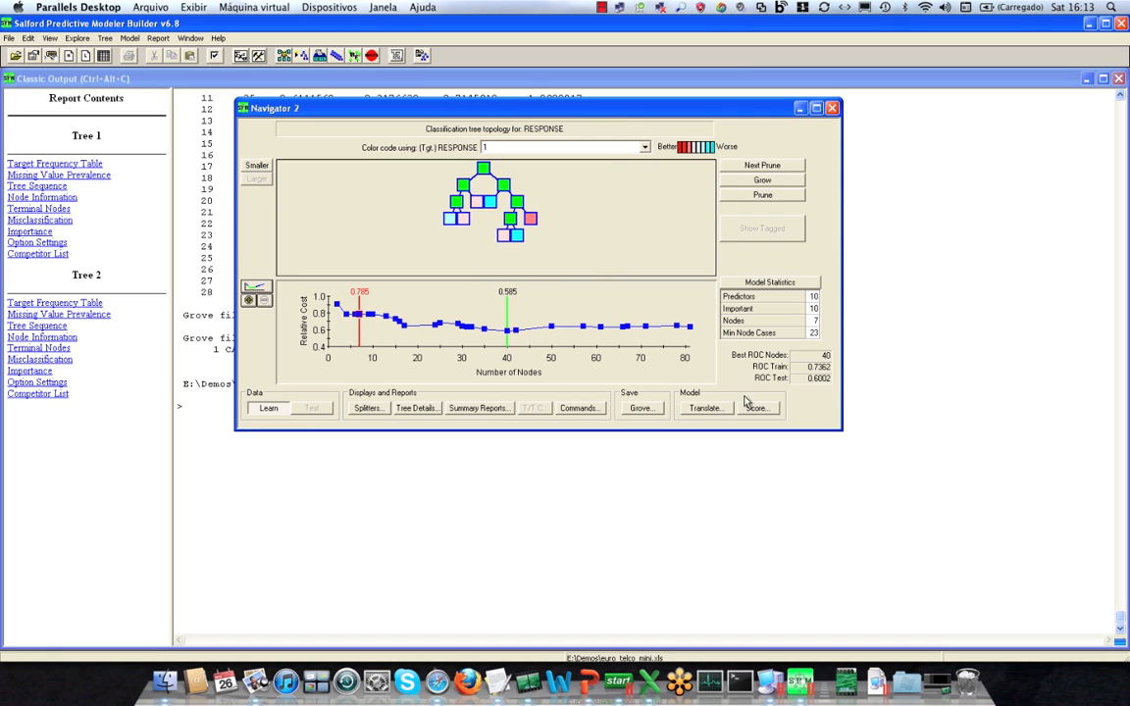
{"action": "key", "text": "Right"}
{"action": "key", "text": "Right"}
{"action": "key", "text": "Right"}
{"action": "key", "text": "Right"}
{"action": "key", "text": "Right"}
{"action": "key", "text": "Right"}
{"action": "key", "text": "Right"}
{"action": "key", "text": "Right"}
{"action": "key", "text": "Right"}
{"action": "key", "text": "Right"}
{"action": "key", "text": "Right"}
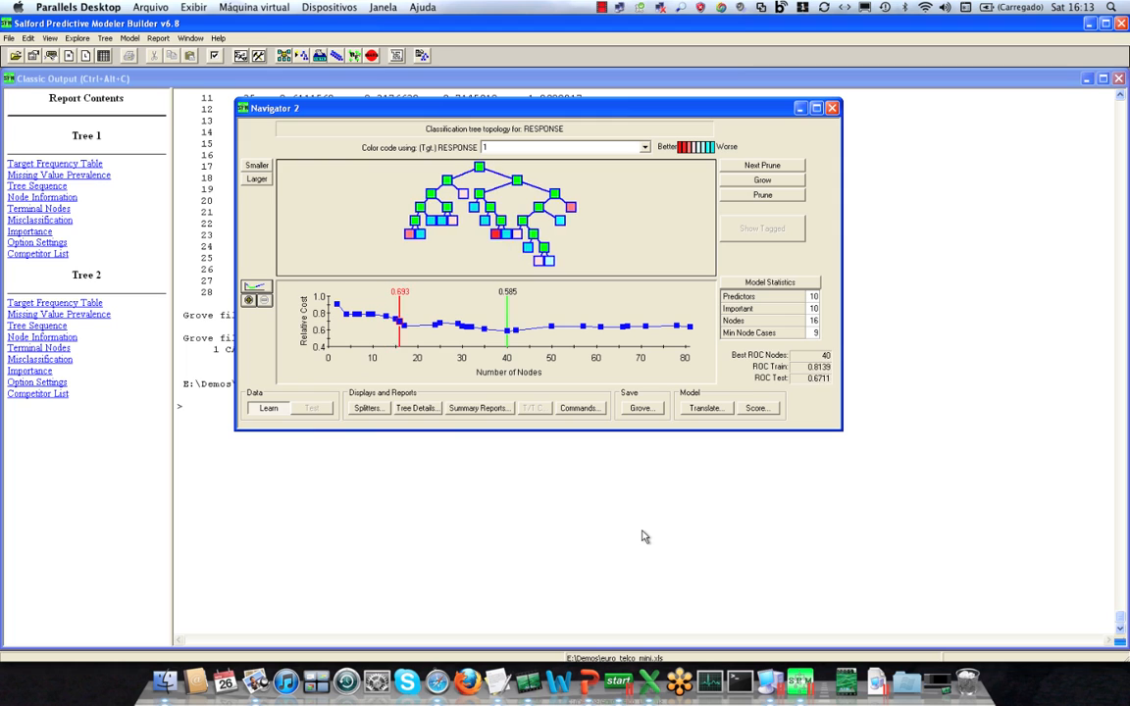
{"action": "key", "text": "Right"}
{"action": "key", "text": "Right"}
{"action": "key", "text": "Right"}
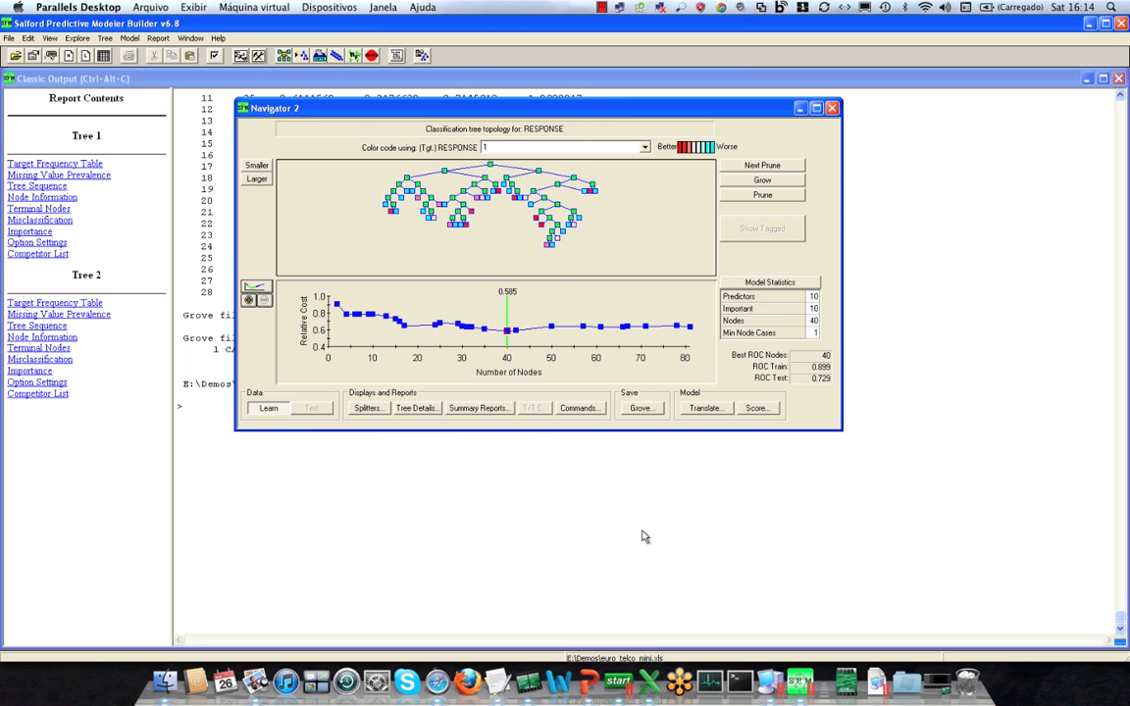
Open the 40-node tree's summary reports, show the test sample prediction success table, and move the report clear of the navigator
{"action": "left_click", "coordinate": [480, 410]}
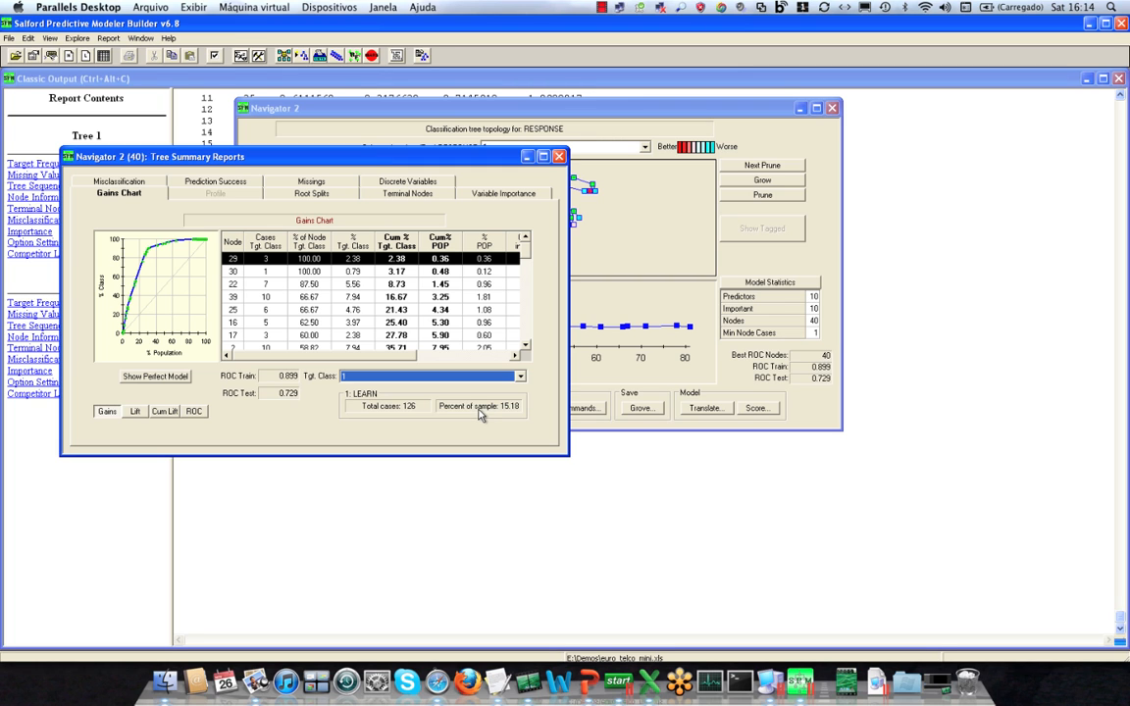
{"action": "left_click", "coordinate": [218, 181]}
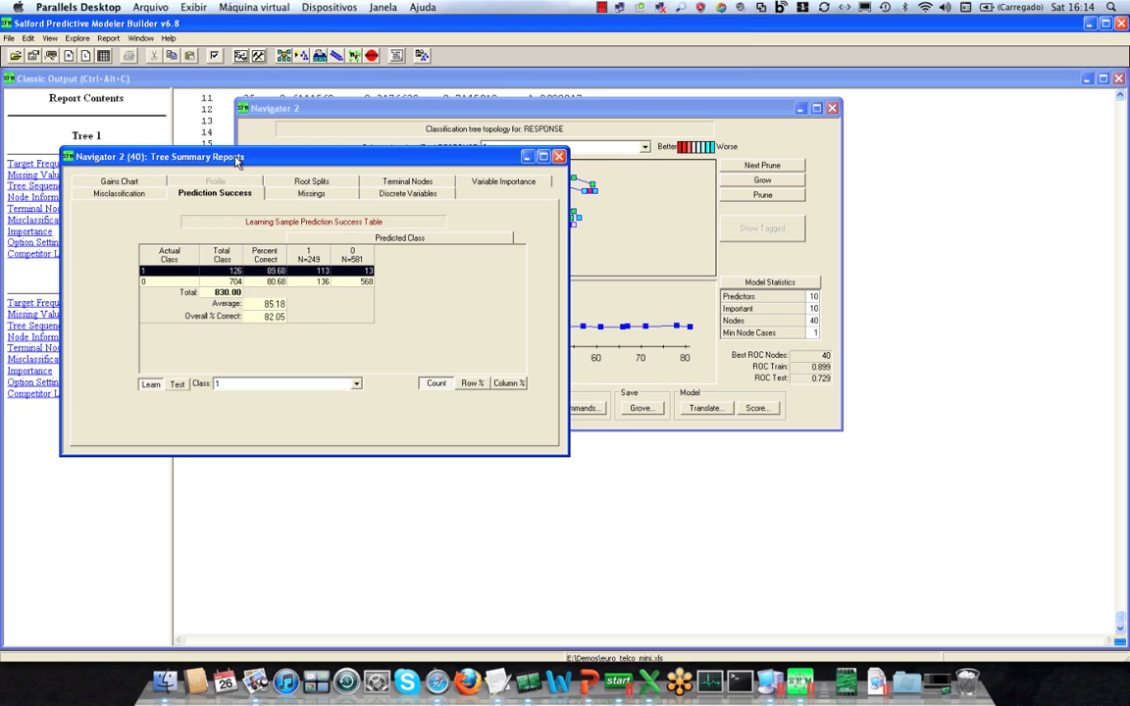
{"action": "left_click_drag", "start_coordinate": [236, 167], "coordinate": [329, 164]}
{"action": "left_click", "coordinate": [272, 381]}
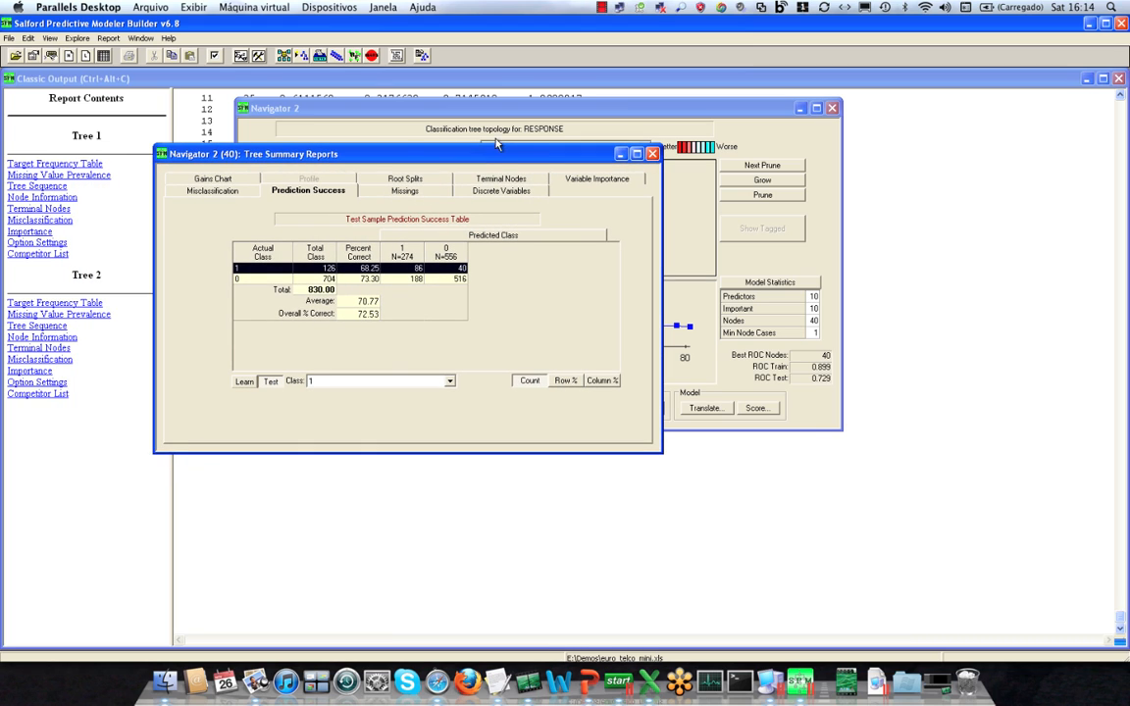
{"action": "left_click_drag", "start_coordinate": [502, 154], "coordinate": [708, 151]}
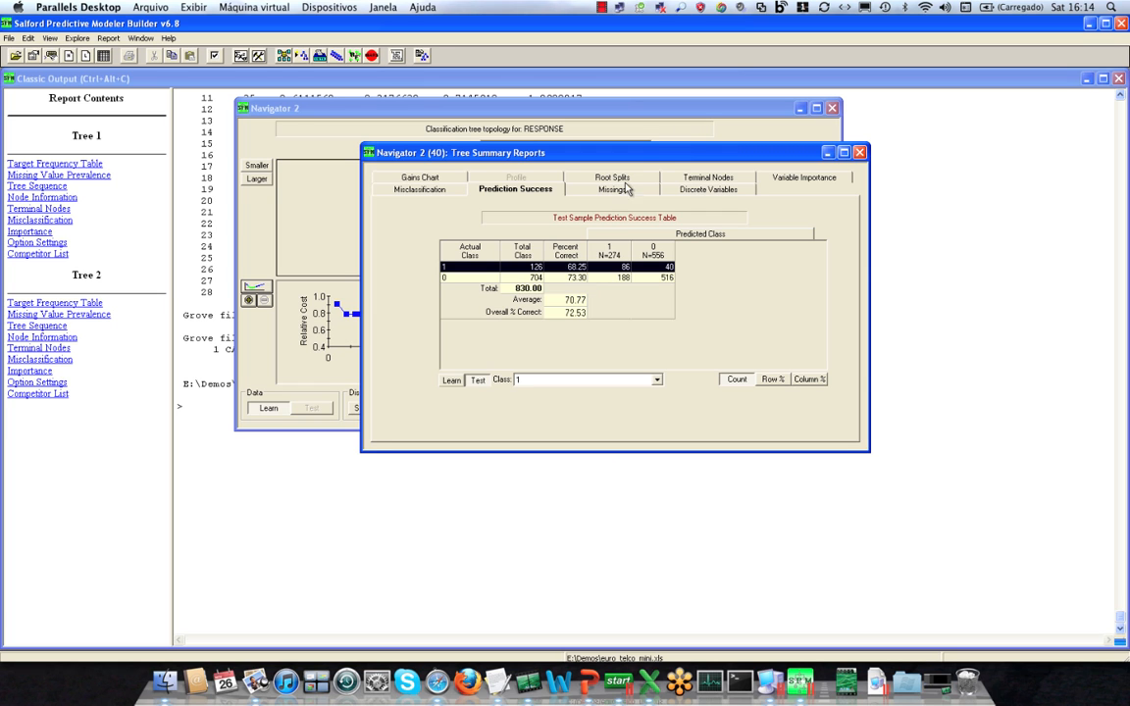
{"action": "left_click_drag", "start_coordinate": [645, 156], "coordinate": [918, 105]}
Return to Navigator 2 and prune the 40-node tree down to the 7-node tree
{"action": "left_click", "coordinate": [528, 116]}
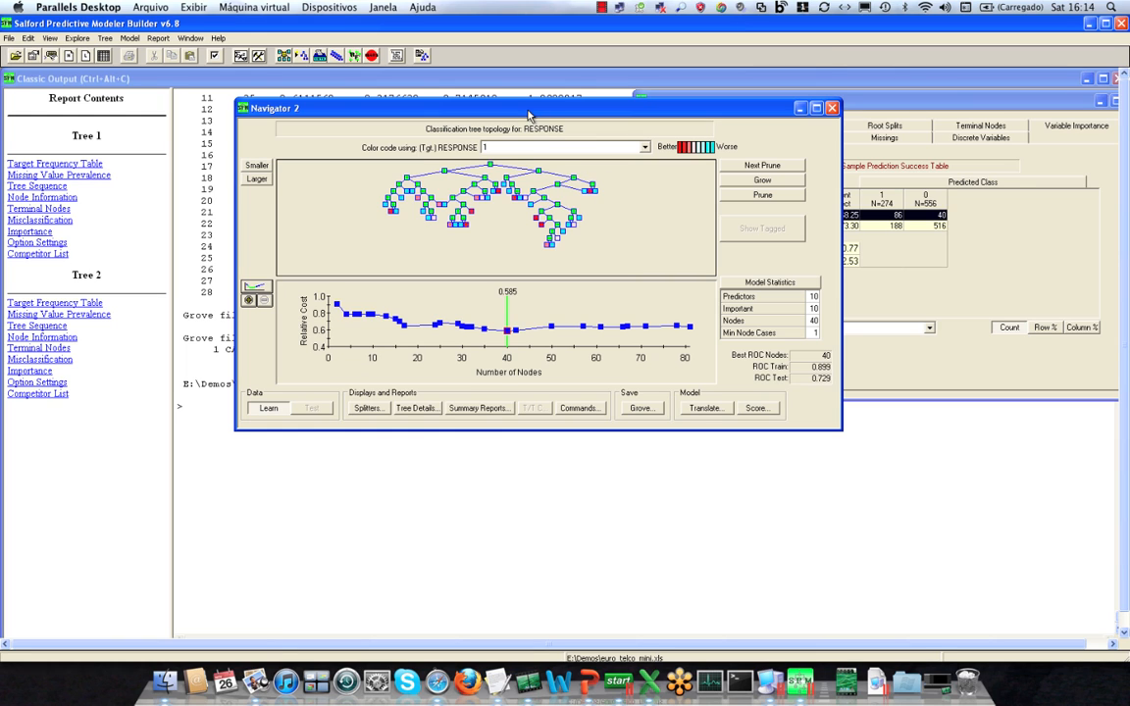
{"action": "left_click", "coordinate": [484, 327]}
{"action": "key", "text": "Left"}
{"action": "key", "text": "Left"}
{"action": "key", "text": "Left"}
{"action": "key", "text": "Left"}
{"action": "key", "text": "Left"}
{"action": "key", "text": "Left"}
{"action": "key", "text": "Left"}
{"action": "key", "text": "Left"}
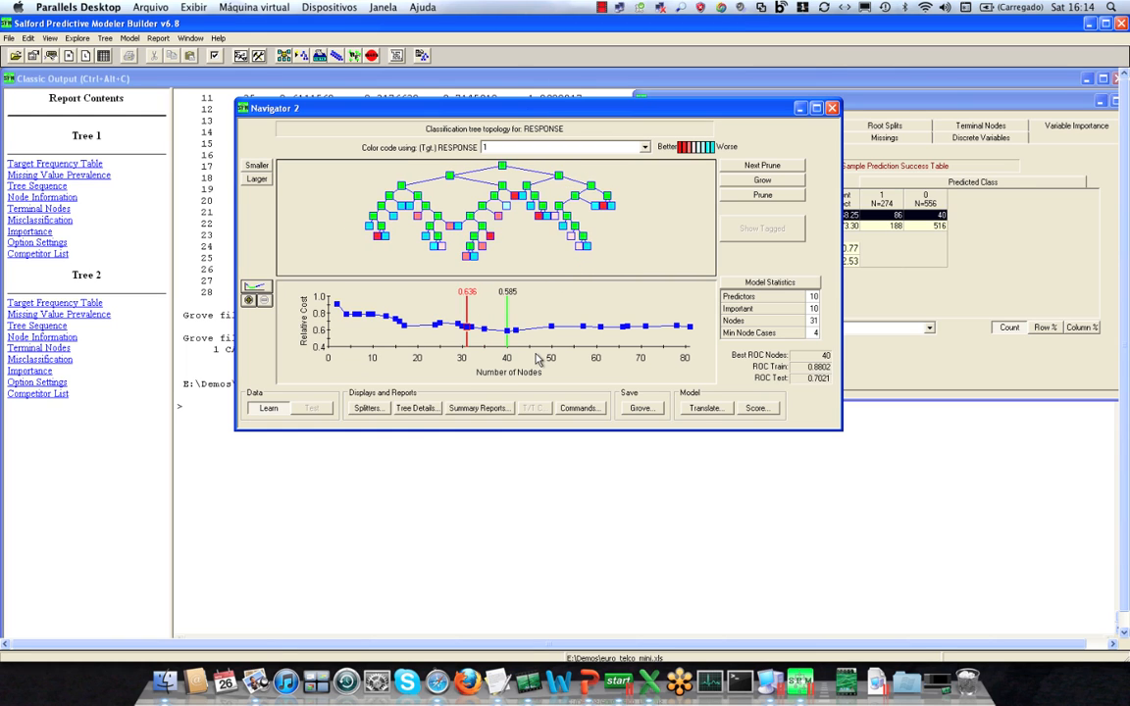
{"action": "key", "text": "Left"}
{"action": "key", "text": "Left"}
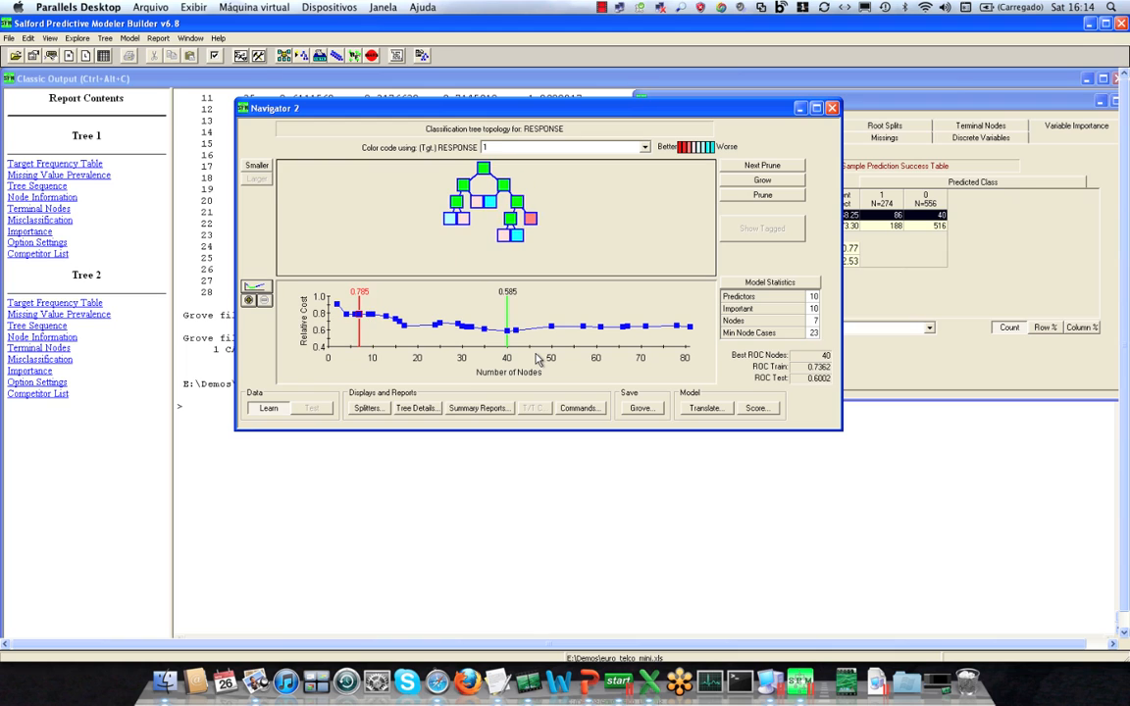
Open the 7-node tree's test sample prediction success table and place it beside the 40-node tree's report
{"action": "left_click", "coordinate": [478, 409]}
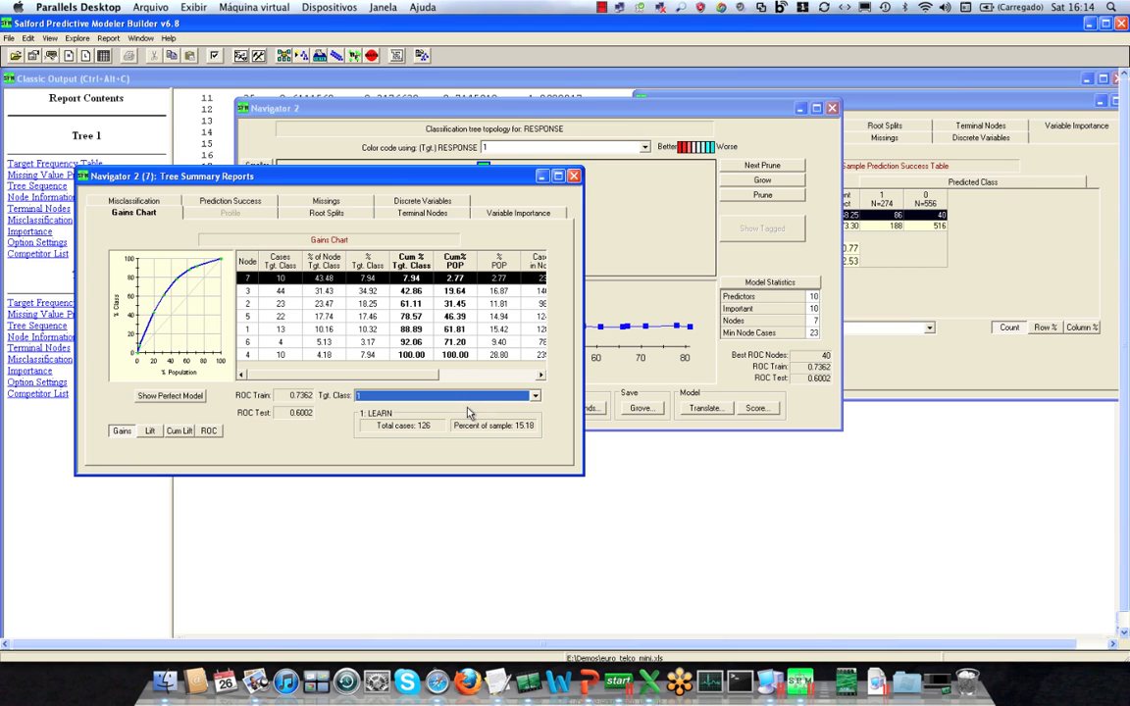
{"action": "left_click", "coordinate": [230, 203]}
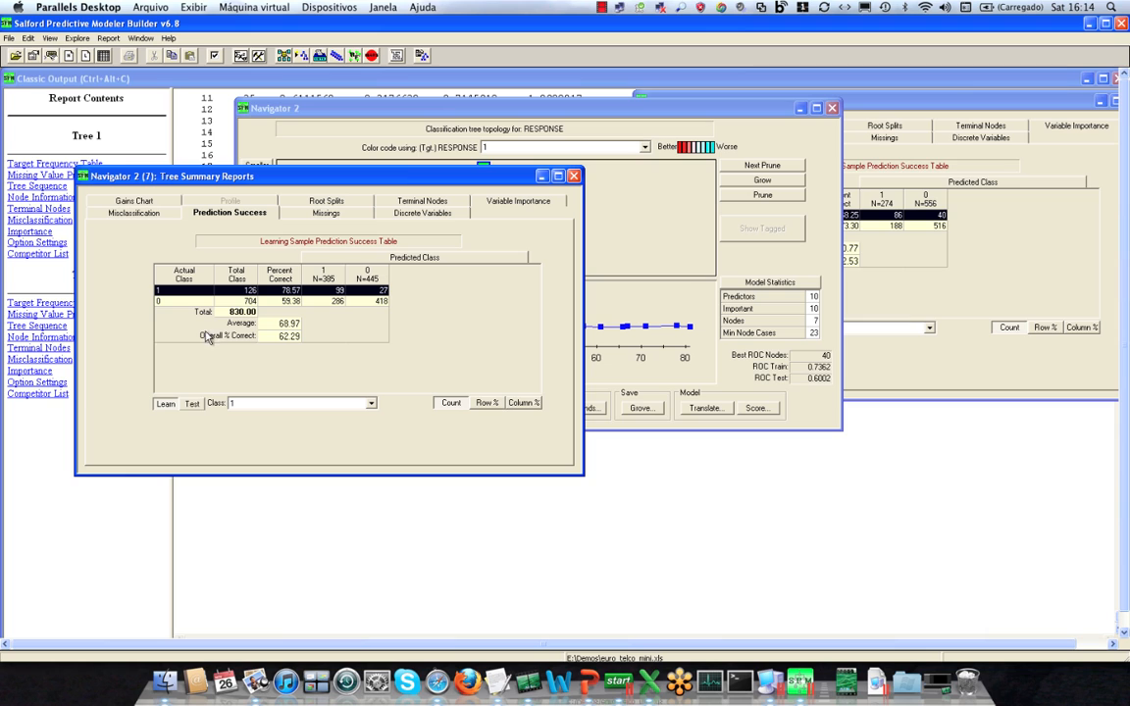
{"action": "left_click", "coordinate": [191, 403]}
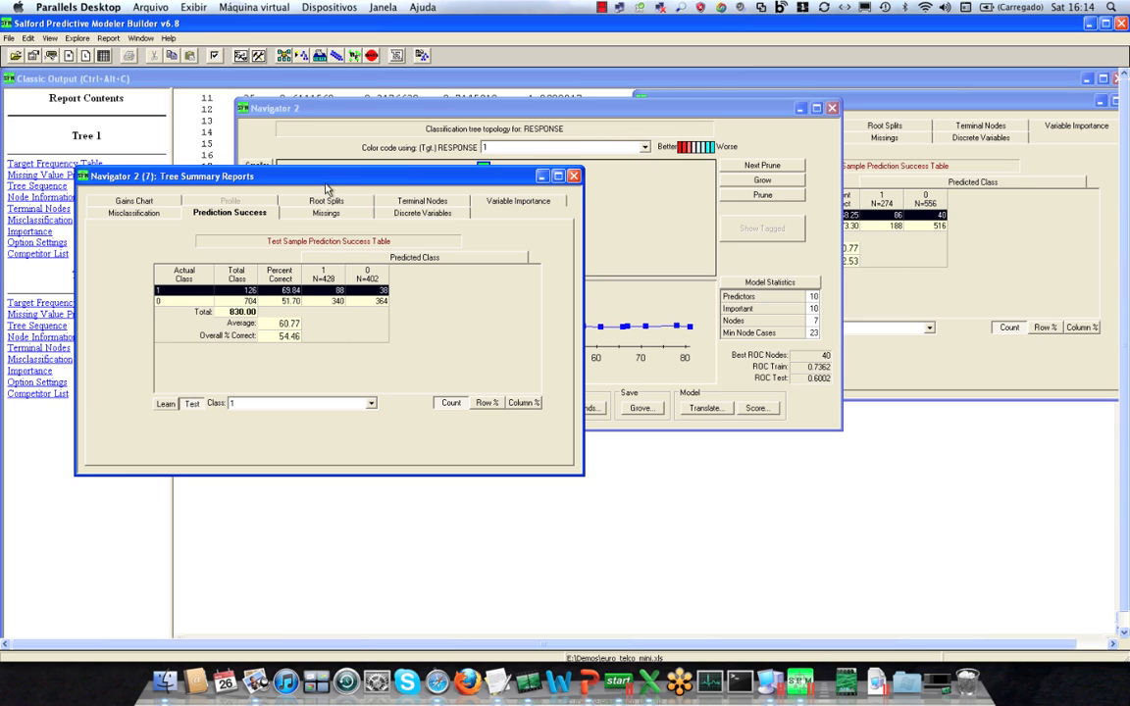
{"action": "left_click_drag", "start_coordinate": [336, 178], "coordinate": [408, 105]}
Compare the test sample prediction success of the 7-node and 40-node trees, and close both summary reports
{"action": "left_click", "coordinate": [886, 103]}
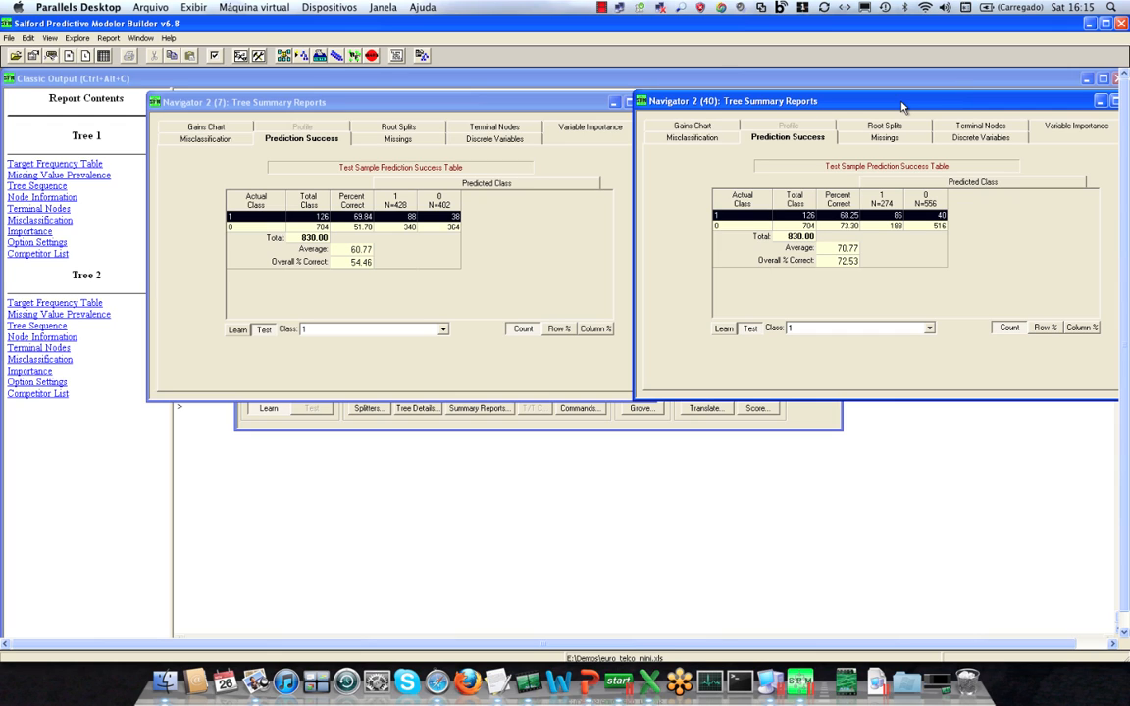
{"action": "left_click_drag", "start_coordinate": [903, 106], "coordinate": [845, 113]}
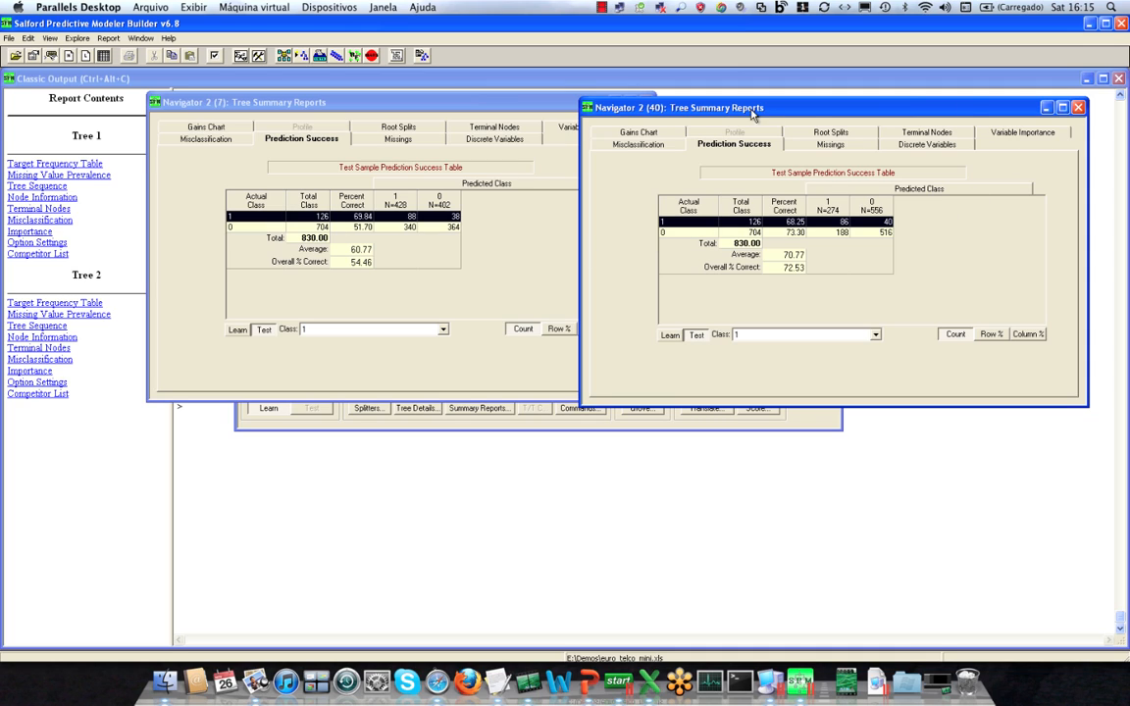
{"action": "left_click", "coordinate": [1078, 107]}
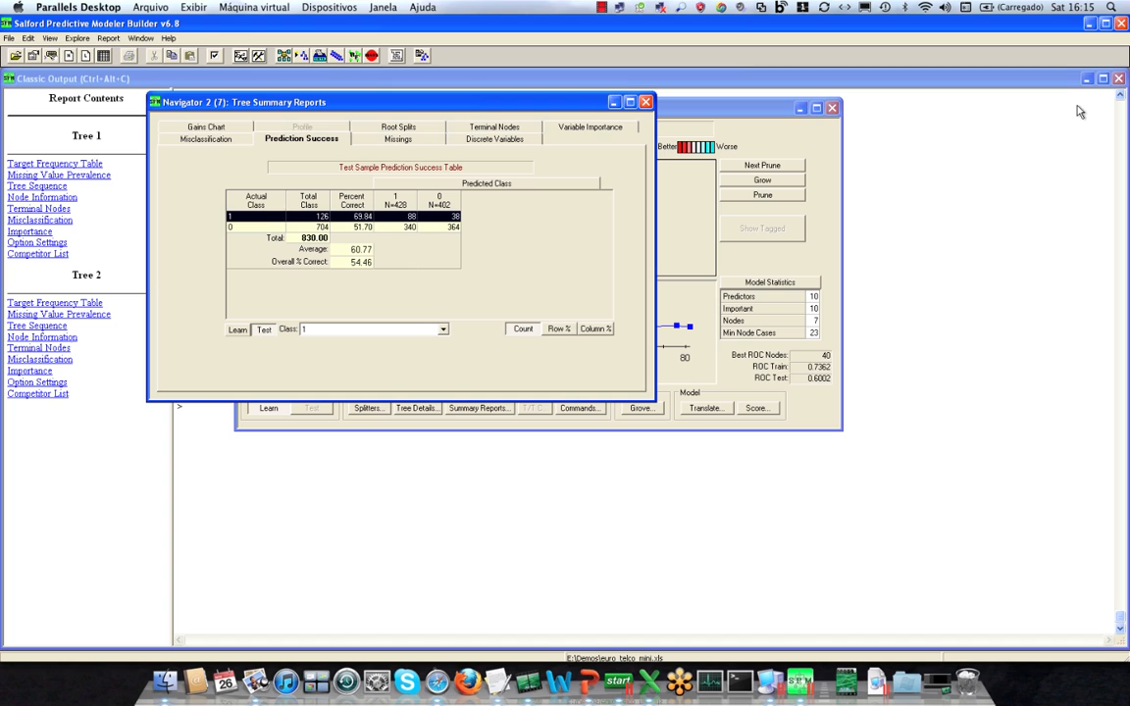
{"action": "left_click", "coordinate": [645, 103]}
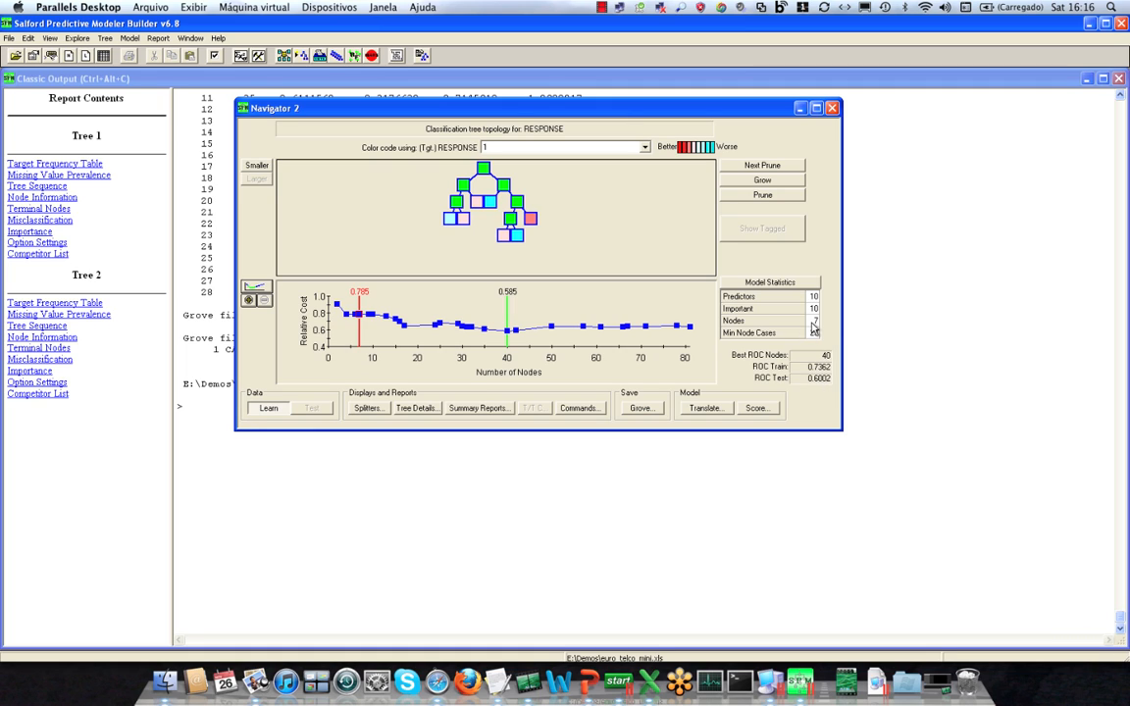
Select the optimal 40-node tree and prune it stage by stage to the 2-node tree, examining the train and test ROC
{"action": "left_click", "coordinate": [507, 334]}
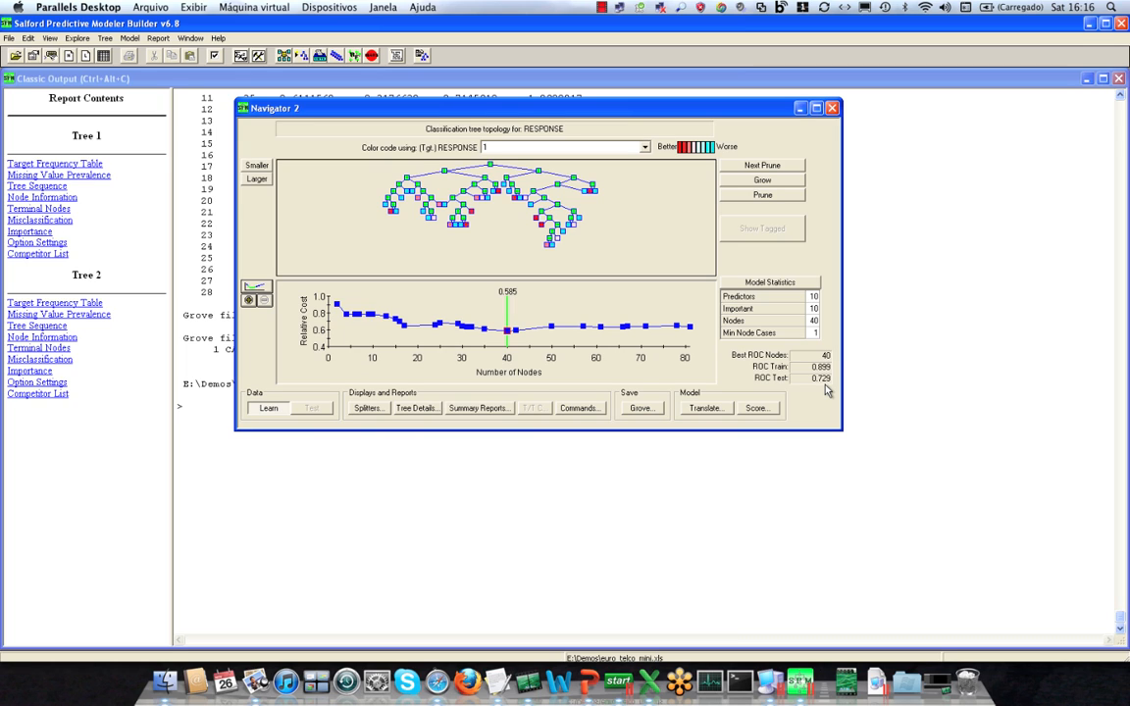
{"action": "key", "text": "Left"}
{"action": "key", "text": "Left"}
{"action": "key", "text": "Left"}
{"action": "key", "text": "Left"}
{"action": "key", "text": "Left"}
{"action": "key", "text": "Left"}
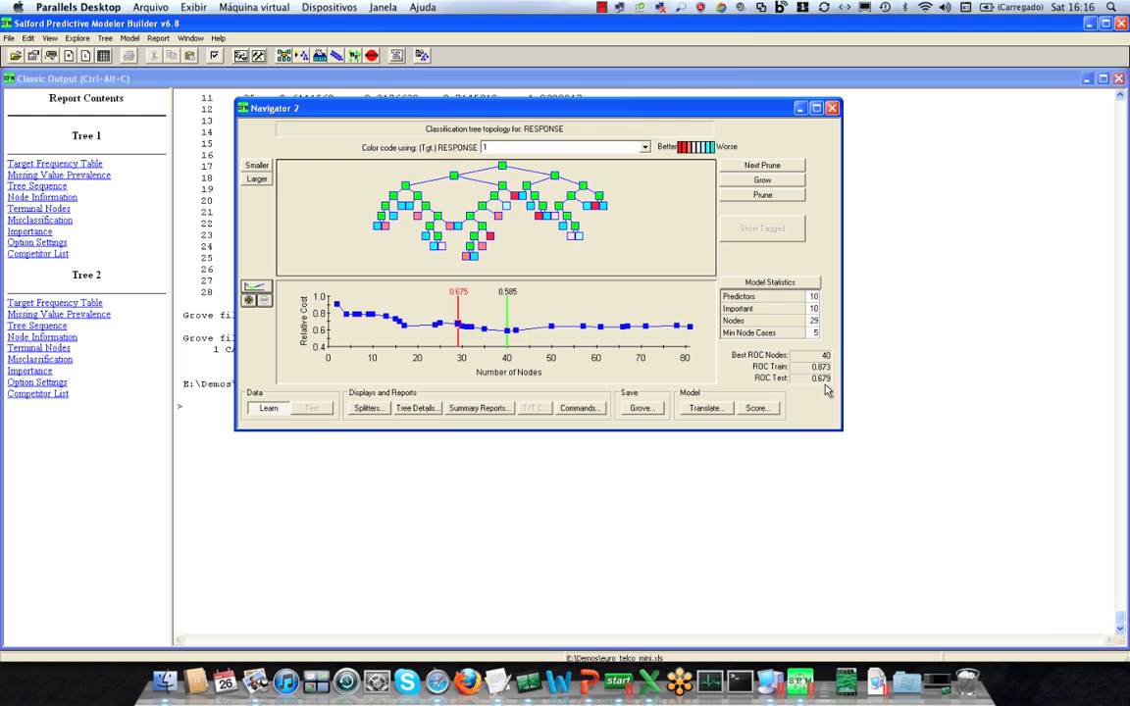
{"action": "key", "text": "Left"}
{"action": "key", "text": "Left"}
{"action": "key", "text": "Left"}
{"action": "key", "text": "Left"}
{"action": "key", "text": "Left"}
{"action": "key", "text": "Left"}
{"action": "key", "text": "Left"}
{"action": "key", "text": "Left"}
{"action": "key", "text": "Left"}
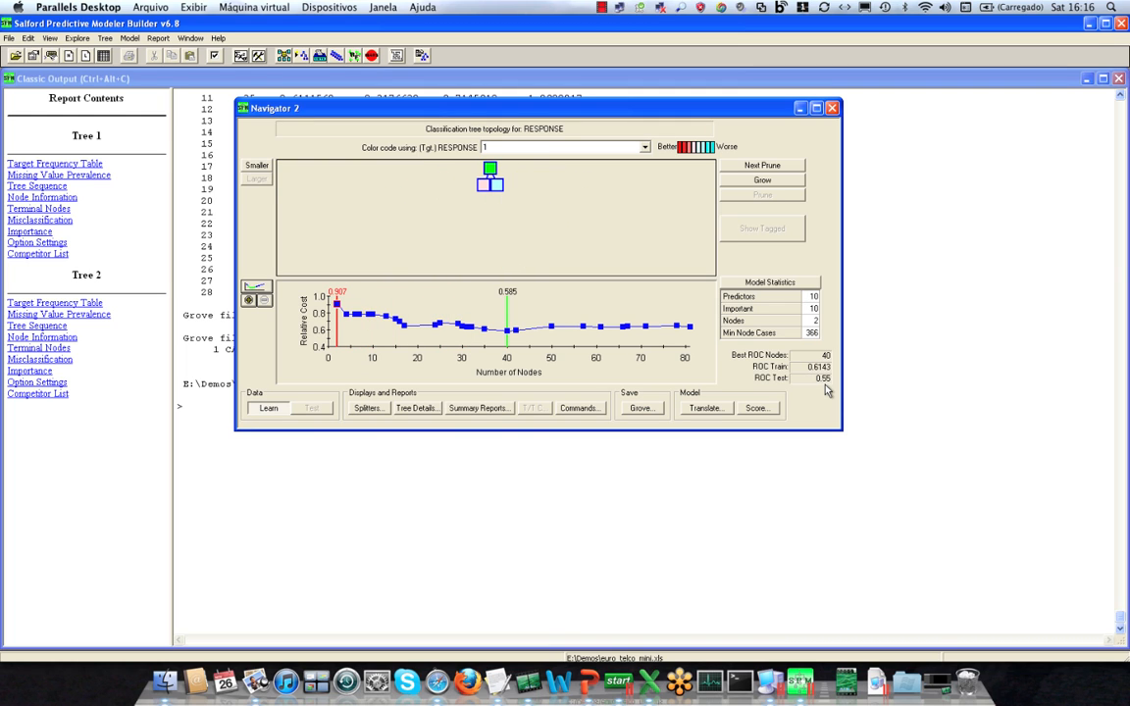
{"action": "key", "text": "Right"}
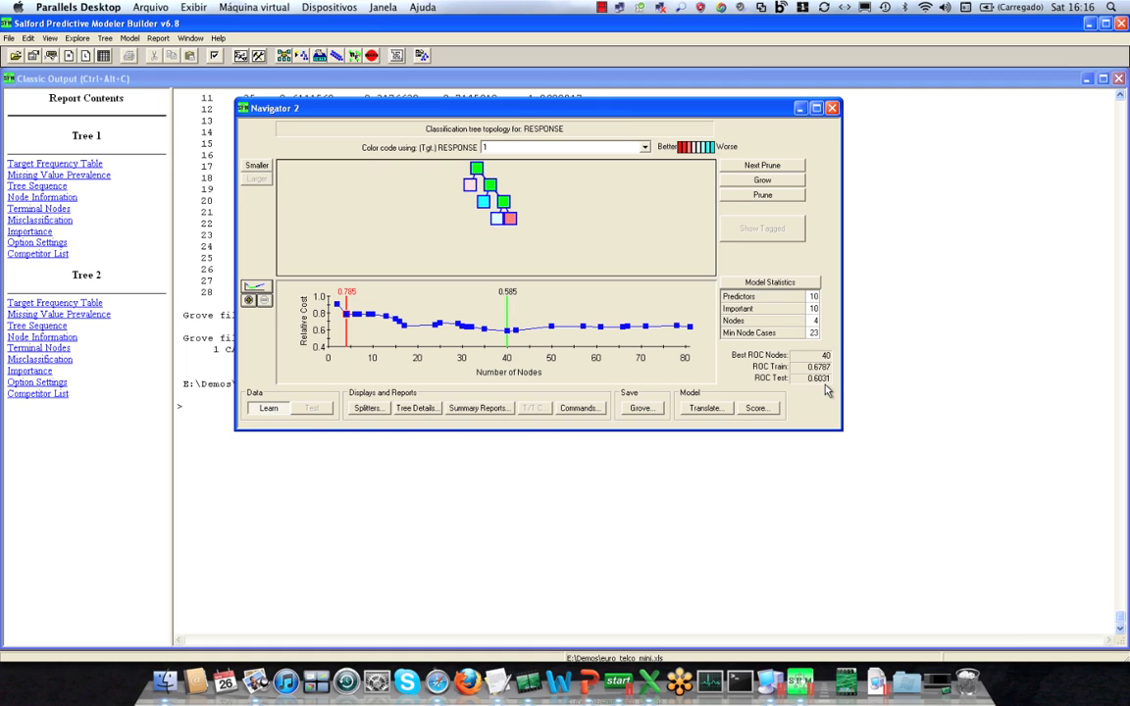
{"action": "key", "text": "Left"}
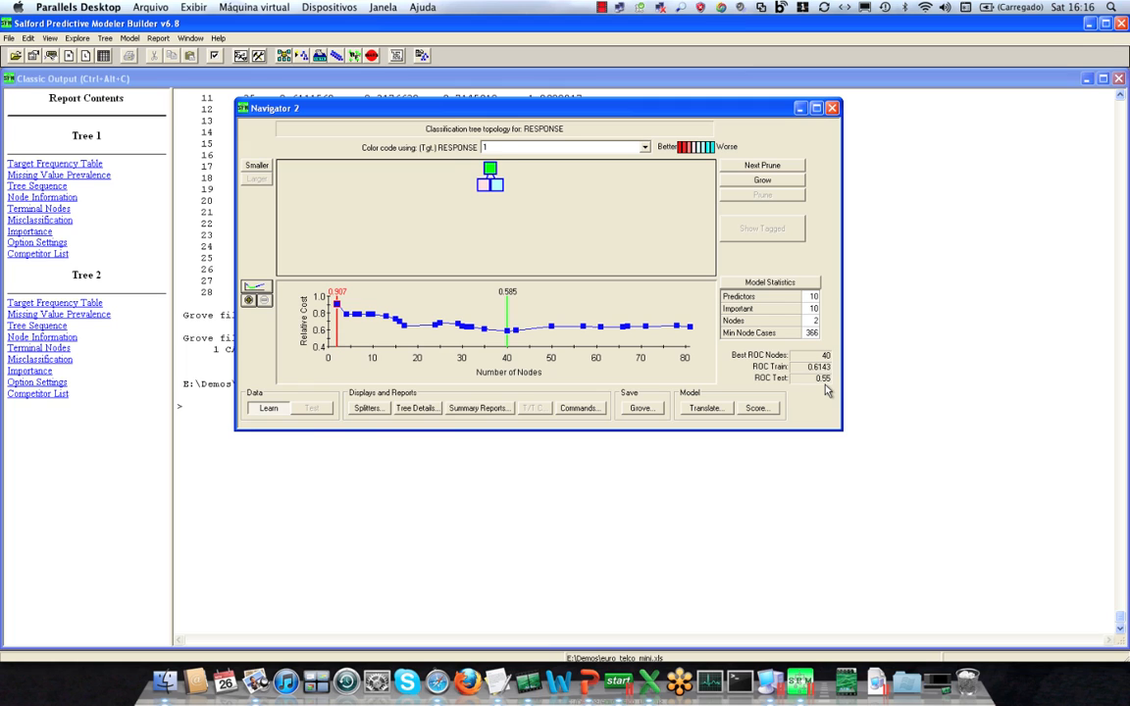
Grow the 2-node tree stage by stage to 42 nodes and step back to the optimal 40-node tree, examining the test ROC
{"action": "key", "text": "Right"}
{"action": "key", "text": "Right"}
{"action": "key", "text": "Right"}
{"action": "key", "text": "Right"}
{"action": "key", "text": "Right"}
{"action": "key", "text": "Right"}
{"action": "key", "text": "Right"}
{"action": "key", "text": "Right"}
{"action": "key", "text": "Right"}
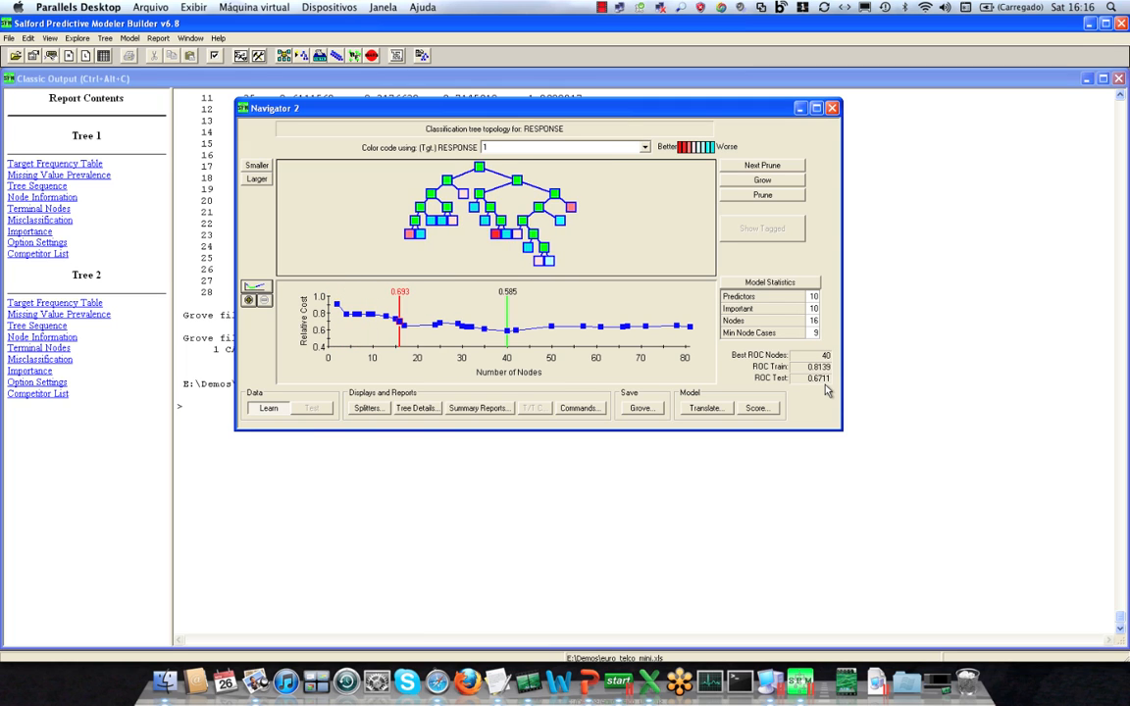
{"action": "key", "text": "Right"}
{"action": "key", "text": "Right"}
{"action": "key", "text": "Right"}
{"action": "key", "text": "Right"}
{"action": "key", "text": "Right"}
{"action": "key", "text": "Right"}
{"action": "key", "text": "Right"}
{"action": "key", "text": "Right"}
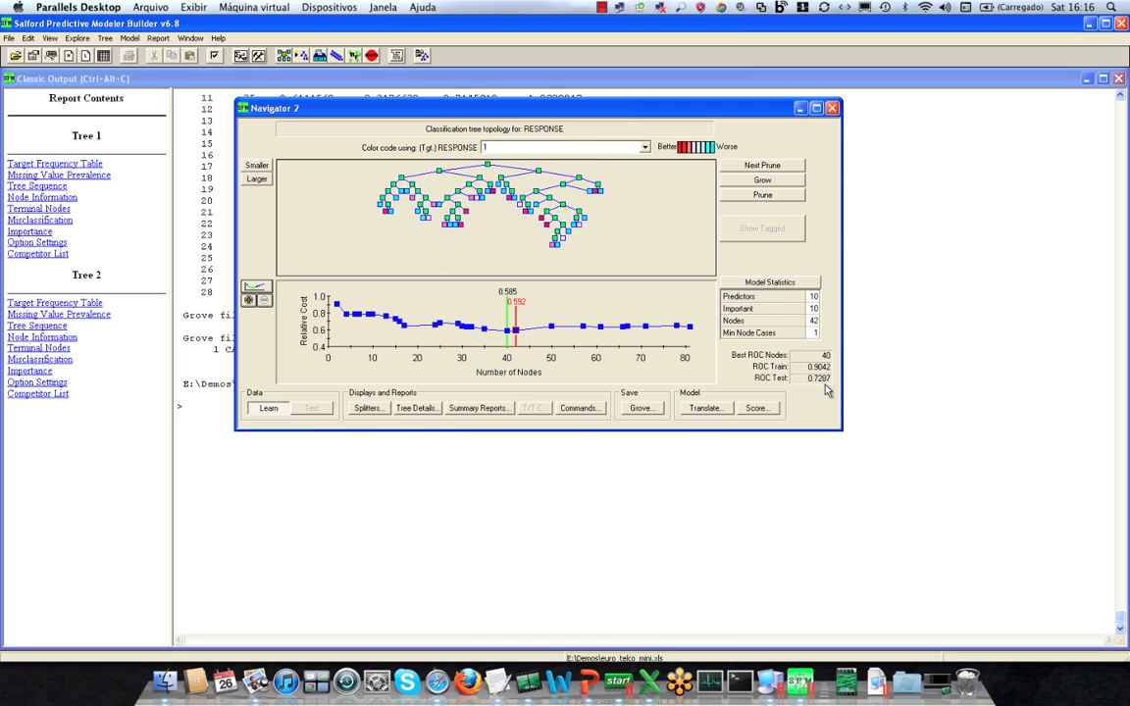
{"action": "key", "text": "Left"}
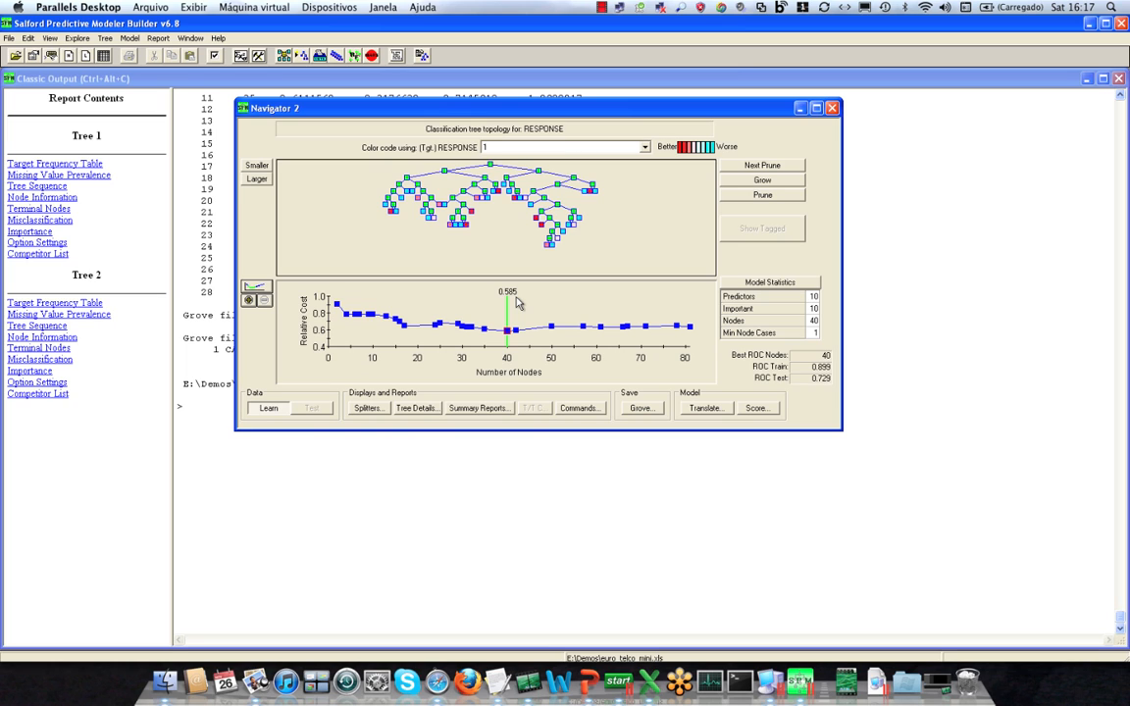
Prune the 40-node tree one stage at a time to the 10-node tree, and move the navigator off the tree sequence output
{"action": "key", "text": "Left"}
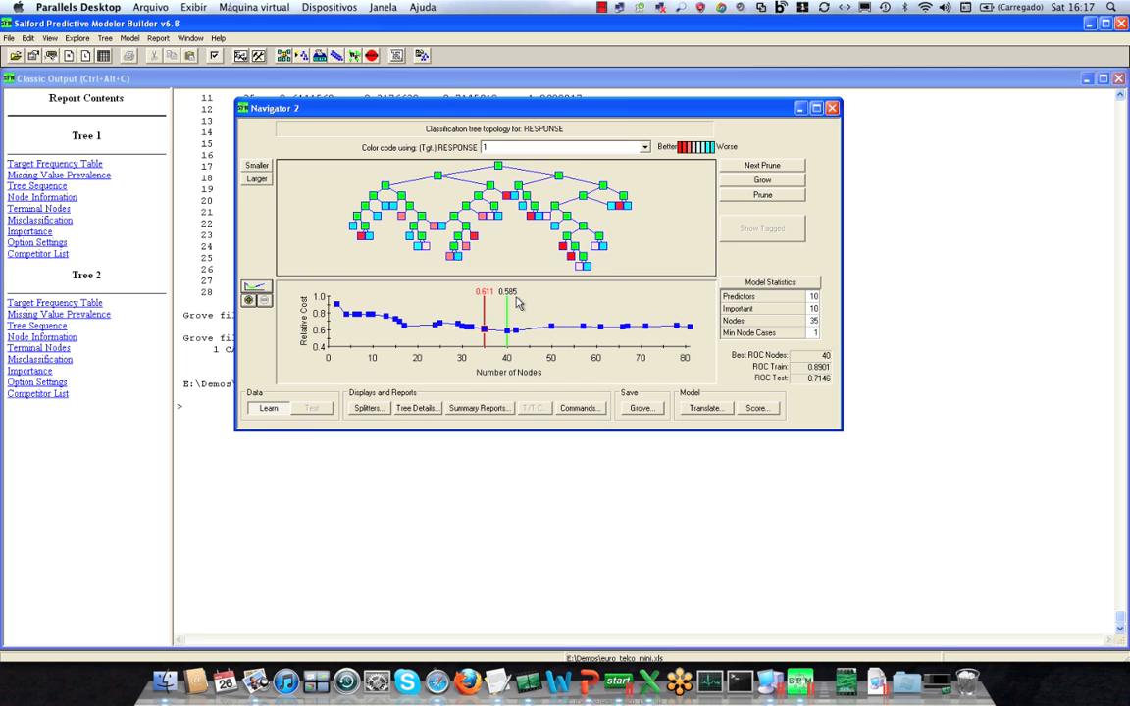
{"action": "key", "text": "Left"}
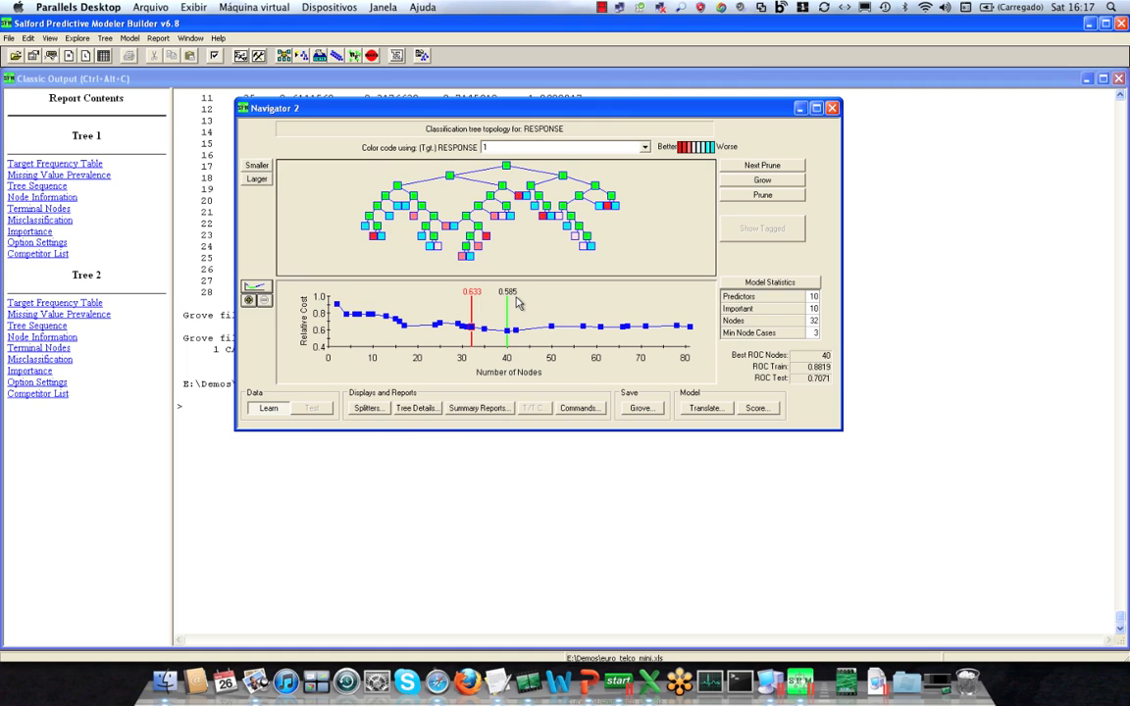
{"action": "key", "text": "Left"}
{"action": "key", "text": "Left"}
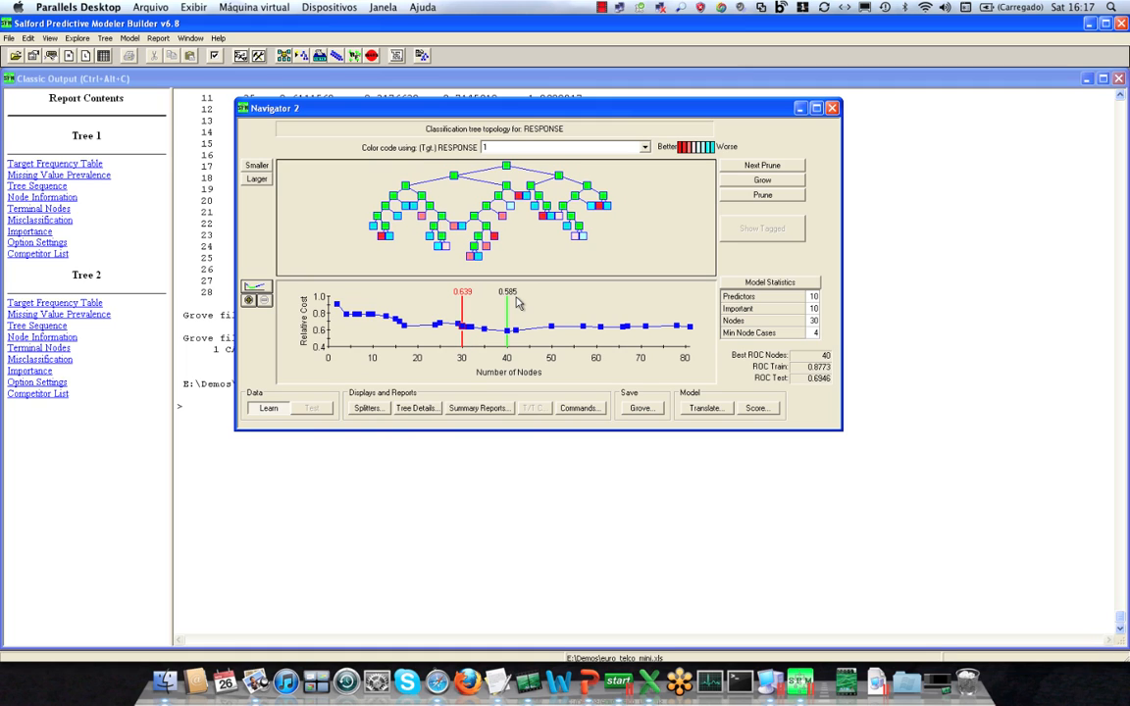
{"action": "key", "text": "Left"}
{"action": "key", "text": "Left"}
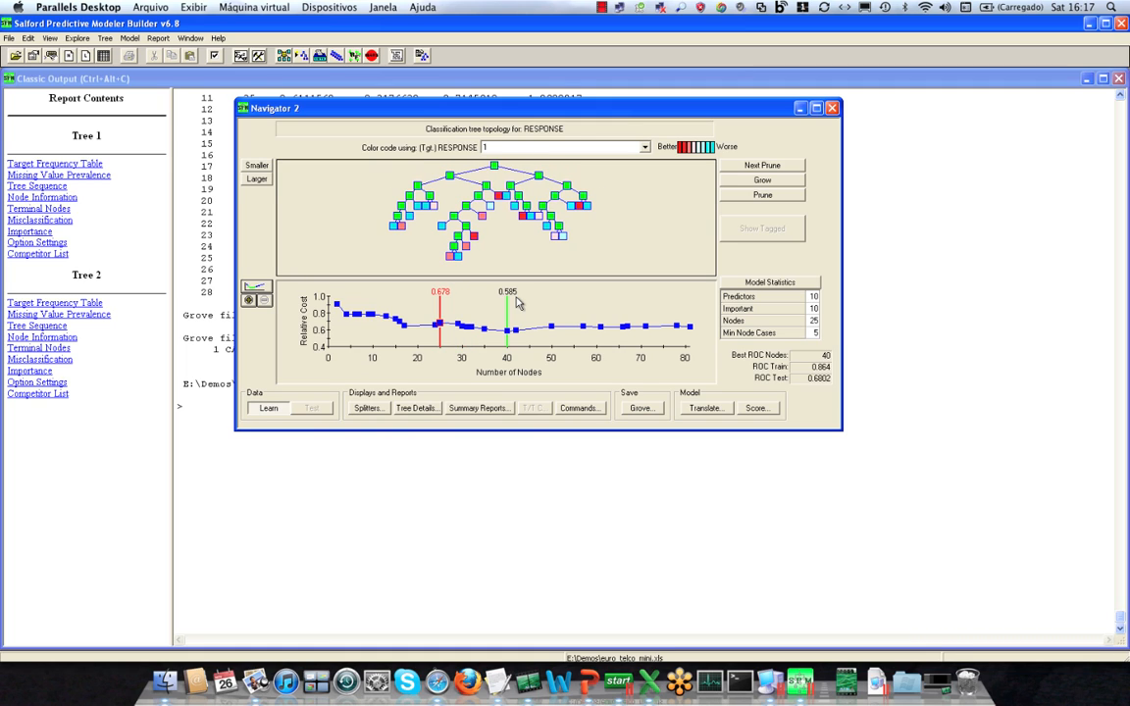
{"action": "key", "text": "Left"}
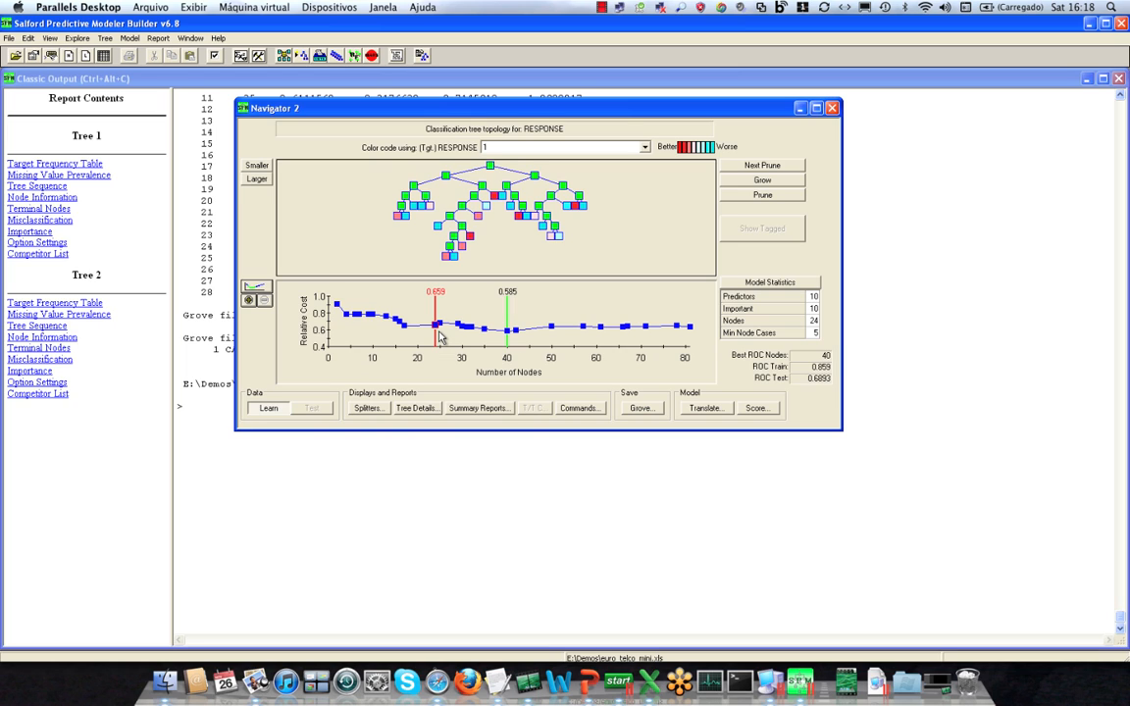
{"action": "key", "text": "Left"}
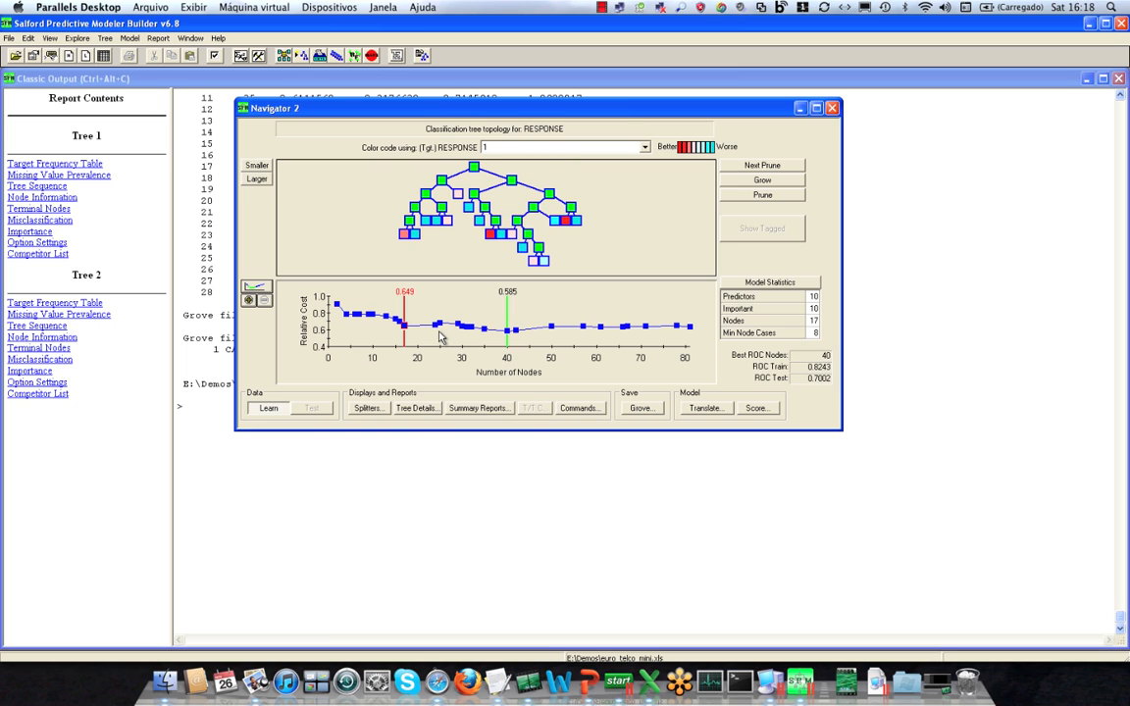
{"action": "key", "text": "Left"}
{"action": "key", "text": "Left"}
{"action": "key", "text": "Left"}
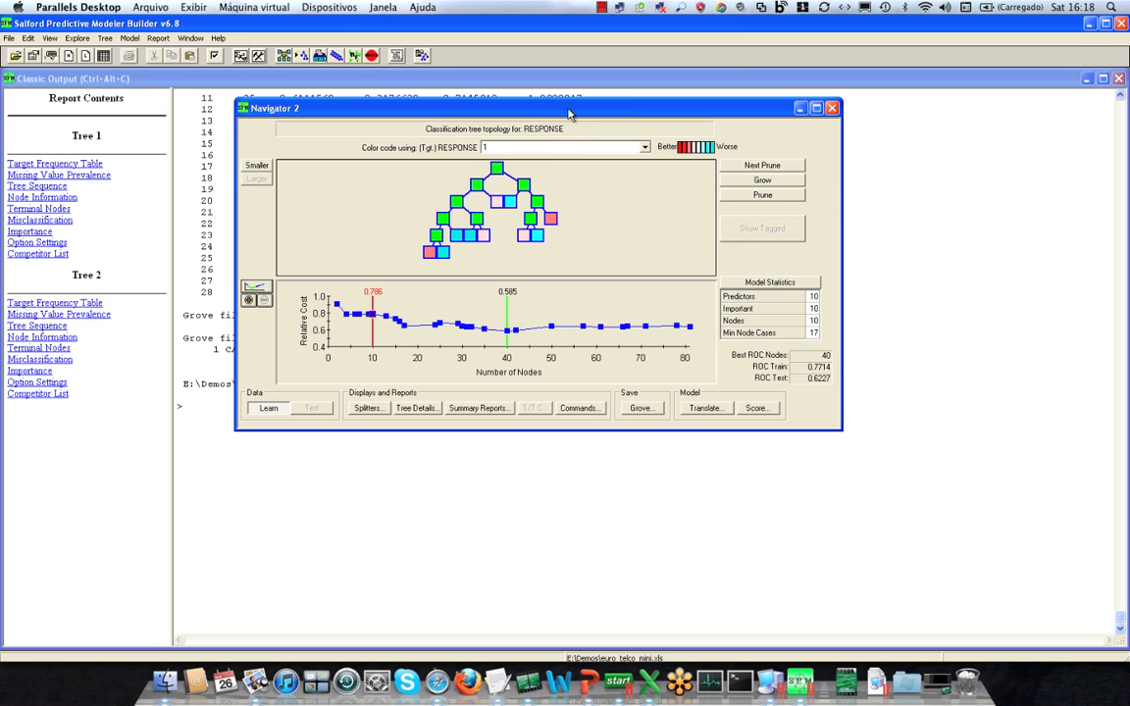
{"action": "left_click_drag", "start_coordinate": [569, 116], "coordinate": [646, 149]}
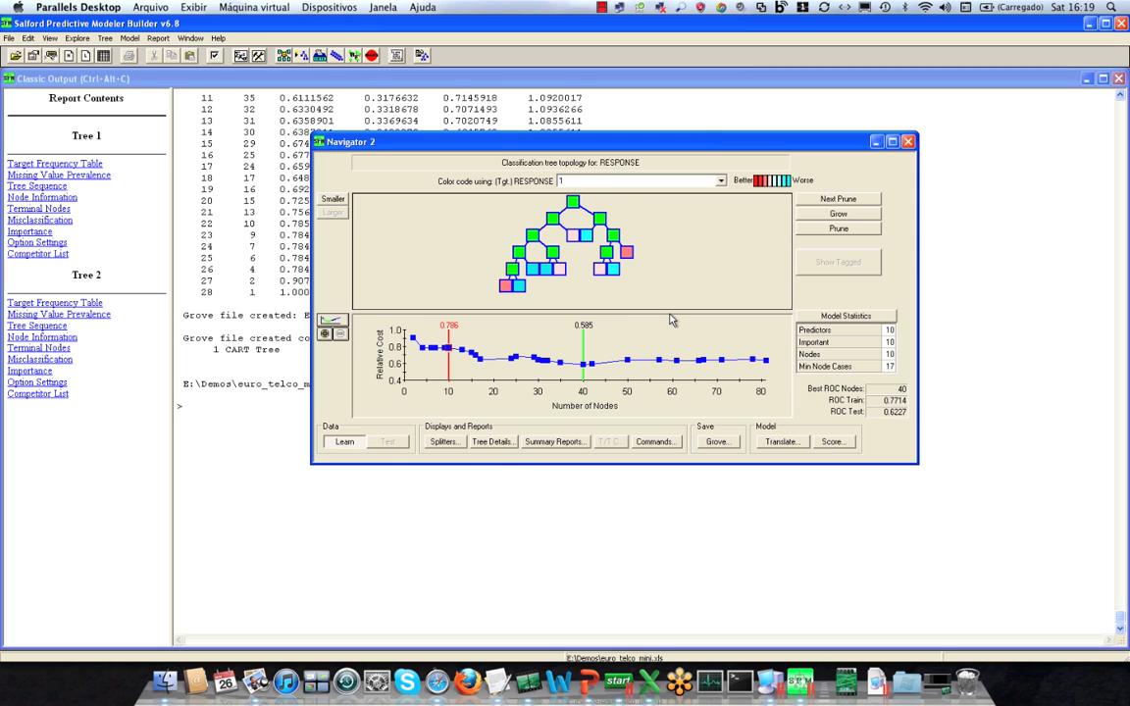
Examine the detailed diagram of the 10-node tree with its splits and class counts, moving its window up, and close it
{"action": "left_click", "coordinate": [493, 442]}
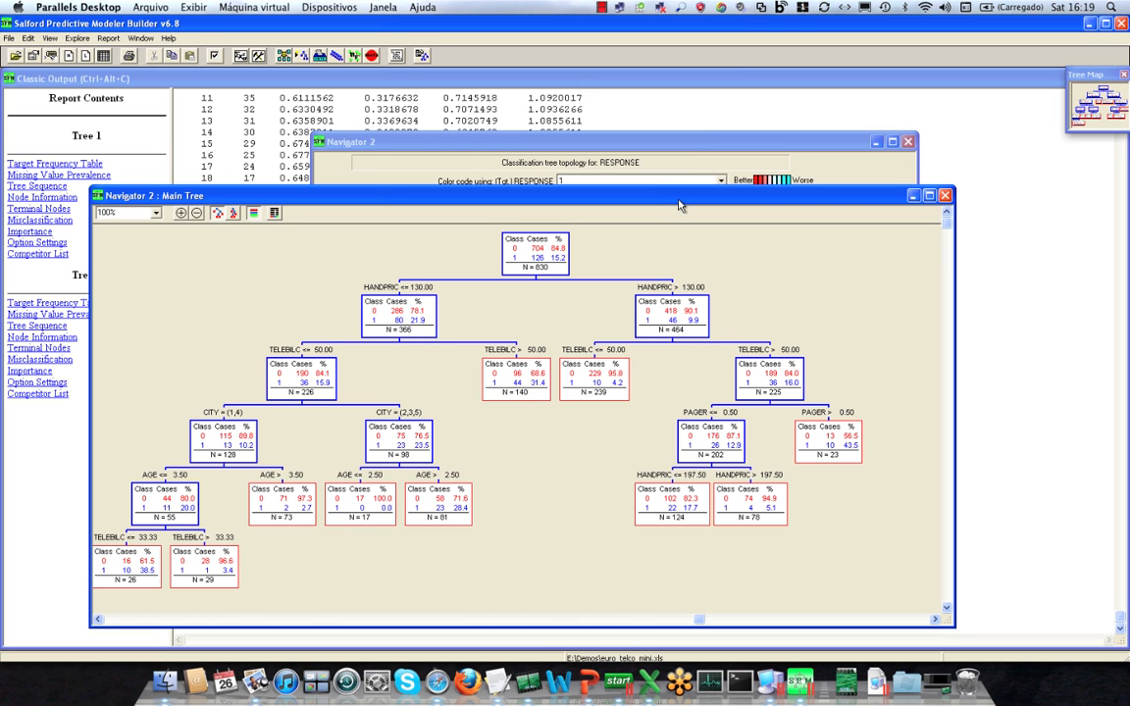
{"action": "left_click_drag", "start_coordinate": [679, 201], "coordinate": [689, 114]}
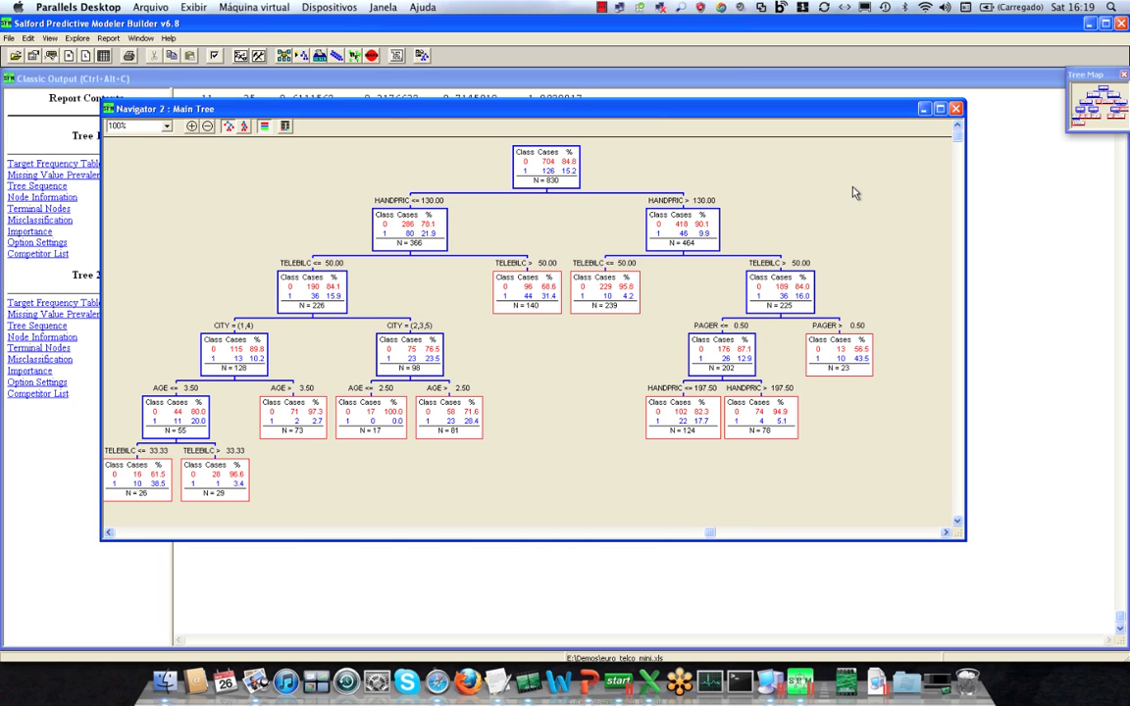
{"action": "left_click", "coordinate": [957, 109]}
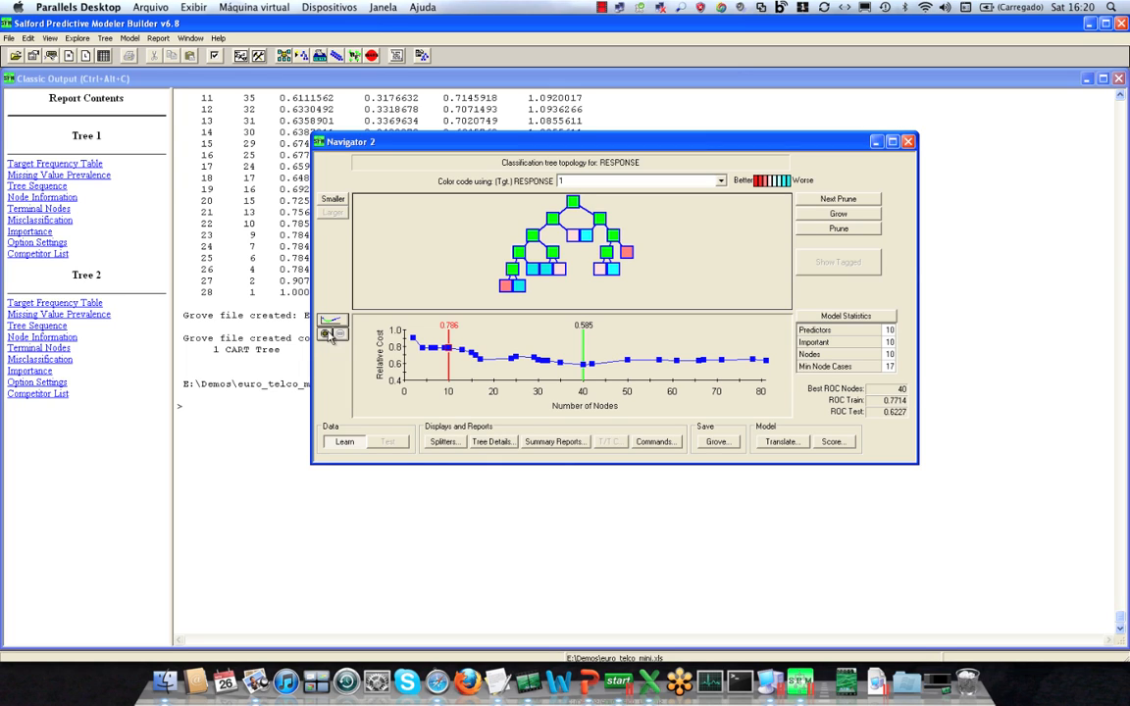
Cycle the navigator chart through the terminal node percentages to the relative cost curve with near-optimal trees highlighted in green
{"action": "left_click", "coordinate": [331, 321]}
{"action": "left_click", "coordinate": [331, 323]}
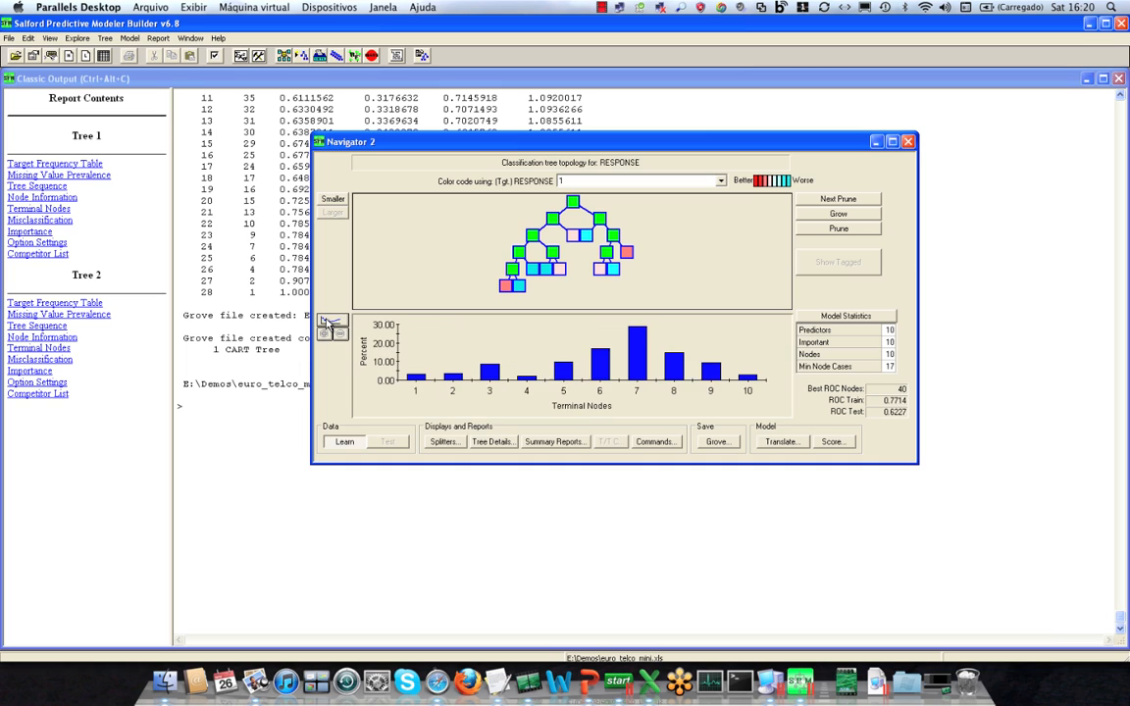
{"action": "left_click", "coordinate": [331, 323]}
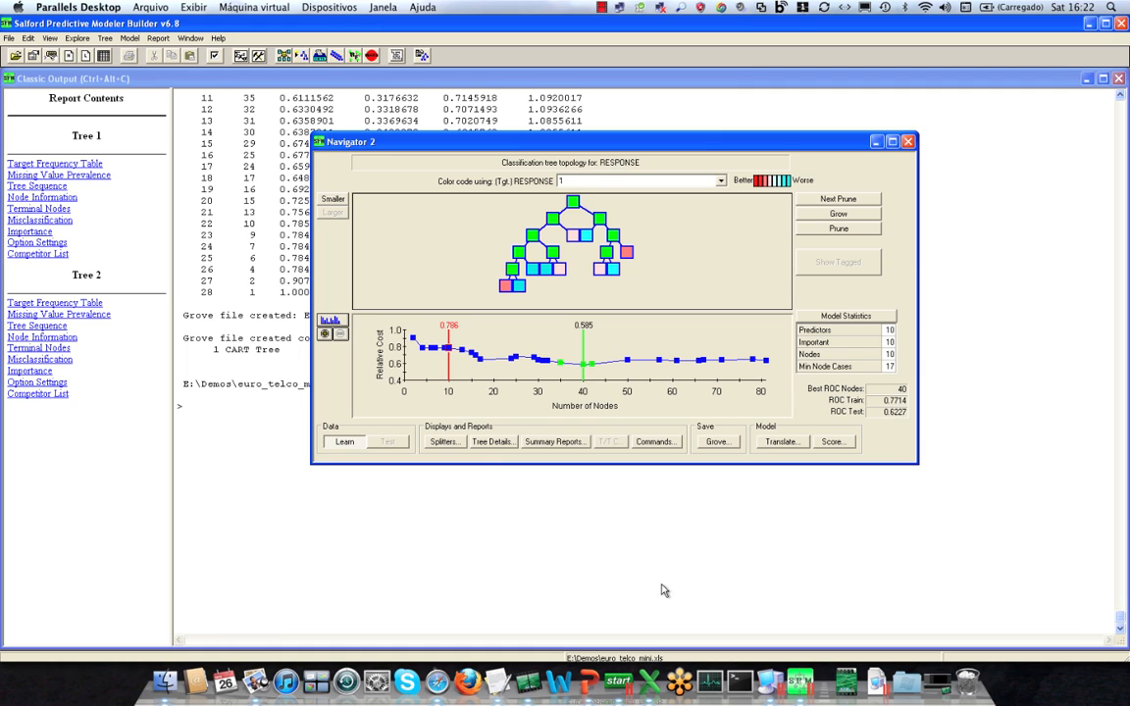
Prune the 10-node tree stage by stage to the 2-node tree, following its position on the relative cost curve
{"action": "key", "text": "Left"}
{"action": "key", "text": "Left"}
{"action": "key", "text": "Left"}
{"action": "key", "text": "Left"}
{"action": "key", "text": "Left"}
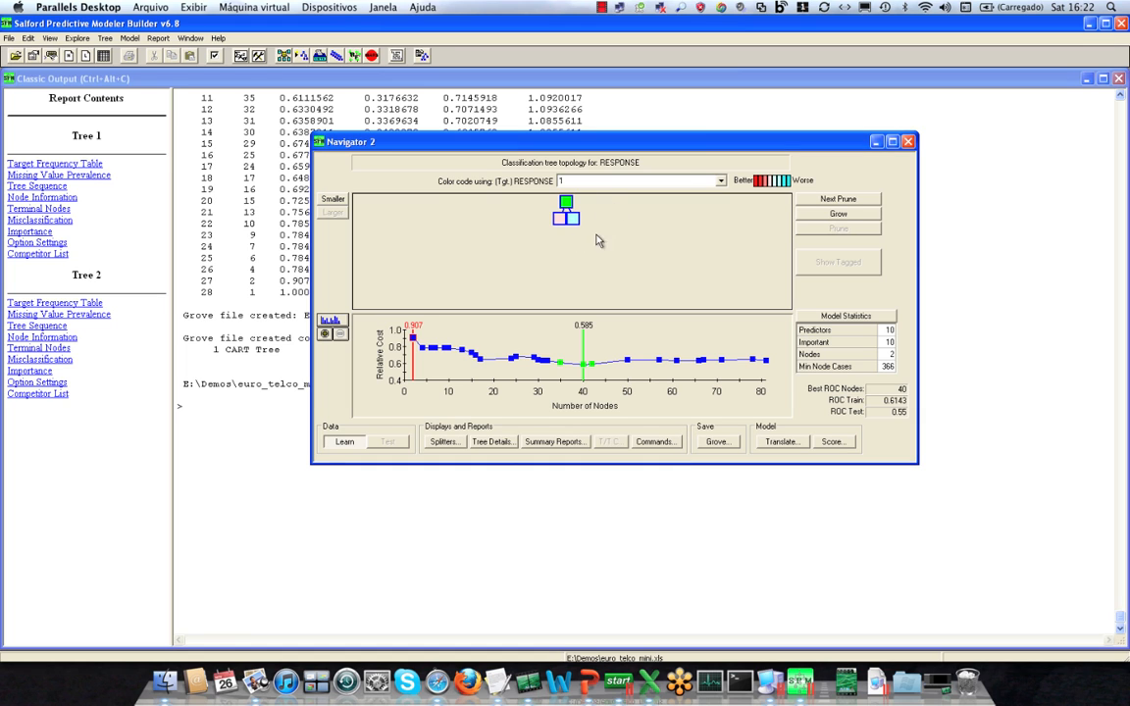
Grow the 2-node tree stage by stage to 78 nodes, examining how tree size affects relative cost and ROC
{"action": "key", "text": "Right"}
{"action": "key", "text": "Right"}
{"action": "key", "text": "Right"}
{"action": "key", "text": "Right"}
{"action": "key", "text": "Right"}
{"action": "key", "text": "Right"}
{"action": "key", "text": "Right"}
{"action": "key", "text": "Right"}
{"action": "key", "text": "Right"}
{"action": "key", "text": "Right"}
{"action": "key", "text": "Right"}
{"action": "key", "text": "Right"}
{"action": "key", "text": "Right"}
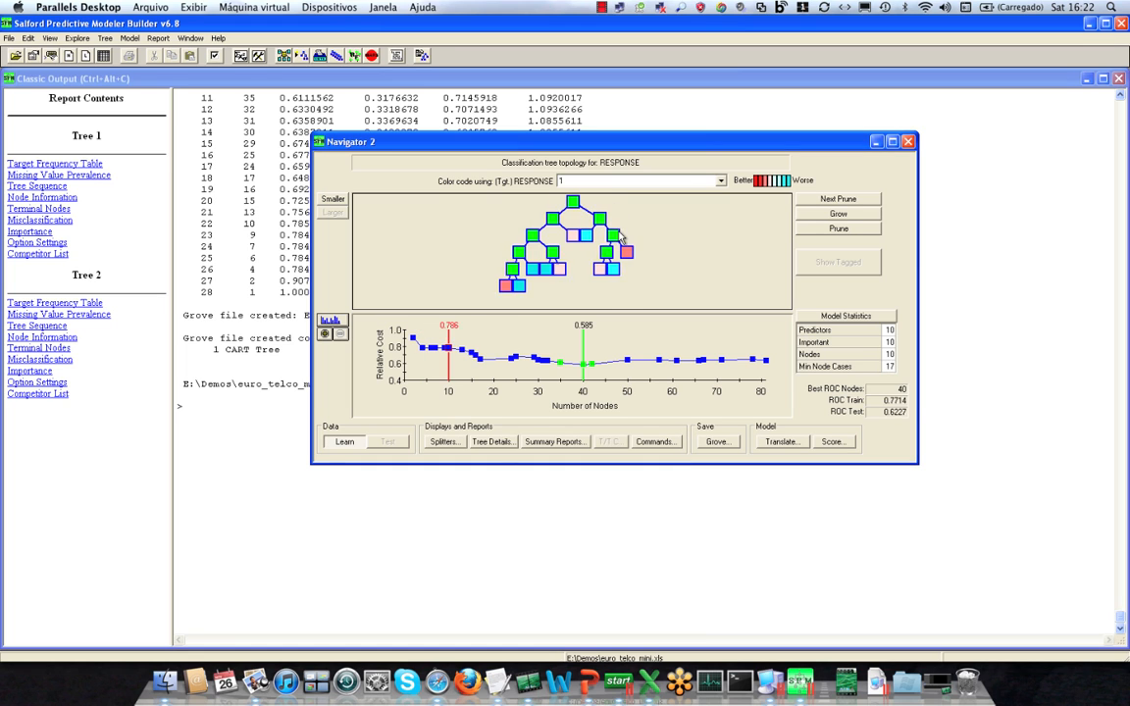
{"action": "key", "text": "Right"}
{"action": "key", "text": "Right"}
{"action": "key", "text": "Right"}
{"action": "key", "text": "Right"}
{"action": "key", "text": "Right"}
{"action": "key", "text": "Right"}
{"action": "key", "text": "Right"}
{"action": "key", "text": "Right"}
{"action": "key", "text": "Right"}
{"action": "key", "text": "Right"}
{"action": "key", "text": "Right"}
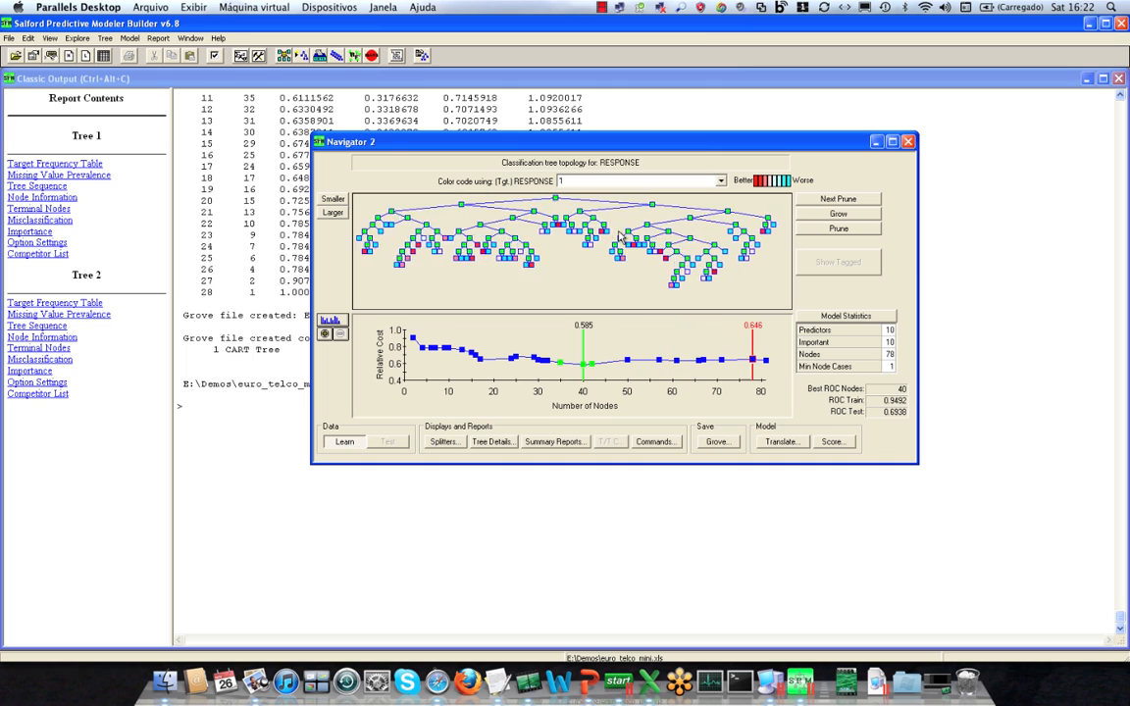
Prune the 78-node tree stage by stage to the optimal 40-node tree, examining relative cost and test ROC
{"action": "key", "text": "Left"}
{"action": "key", "text": "Left"}
{"action": "key", "text": "Left"}
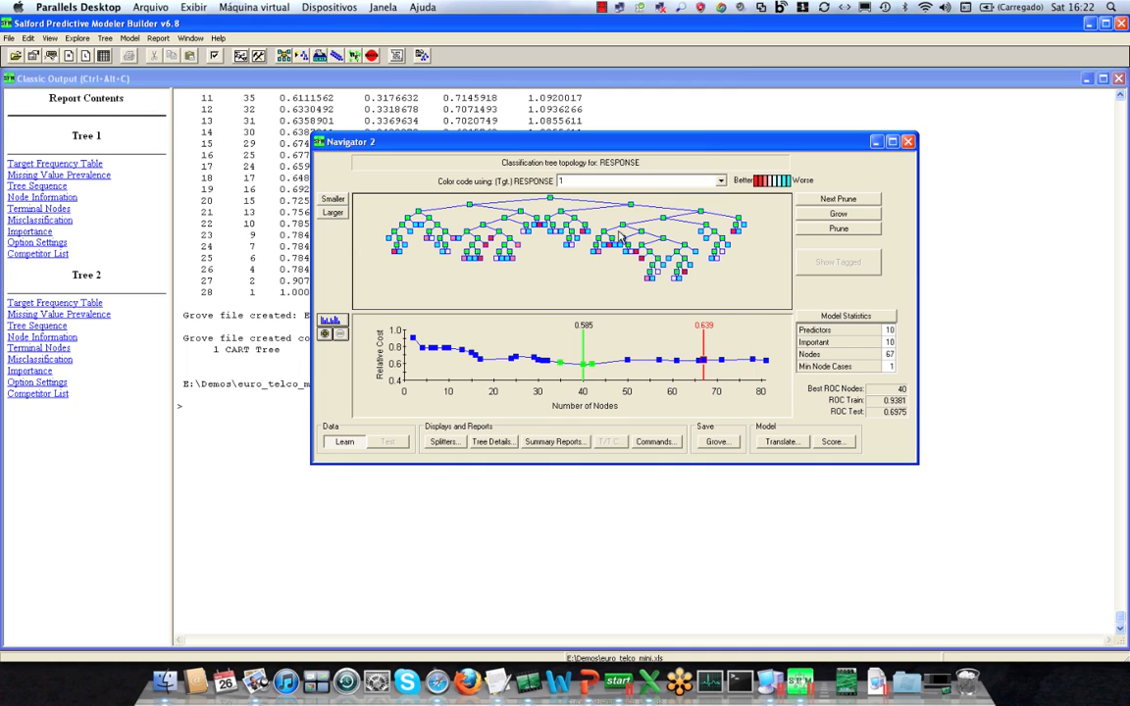
{"action": "key", "text": "Left"}
{"action": "key", "text": "Left"}
{"action": "key", "text": "Left"}
{"action": "key", "text": "Left"}
{"action": "key", "text": "Left"}
{"action": "key", "text": "Left"}
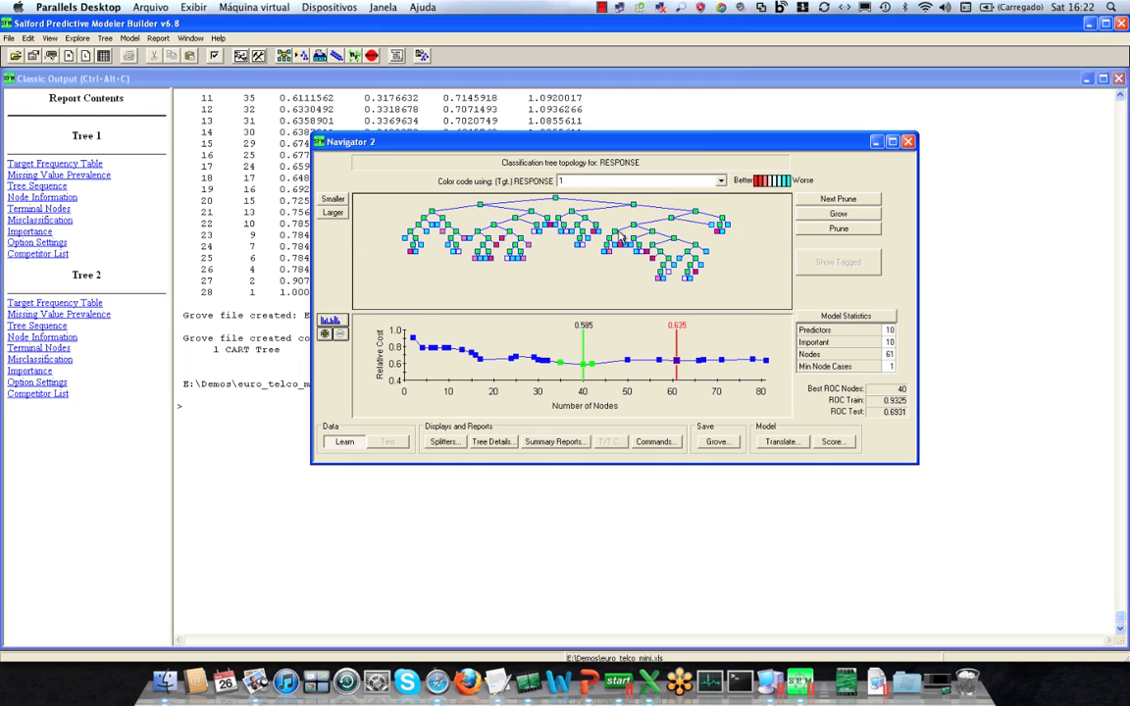
{"action": "key", "text": "Left"}
{"action": "key", "text": "Left"}
{"action": "key", "text": "Left"}
{"action": "key", "text": "Left"}
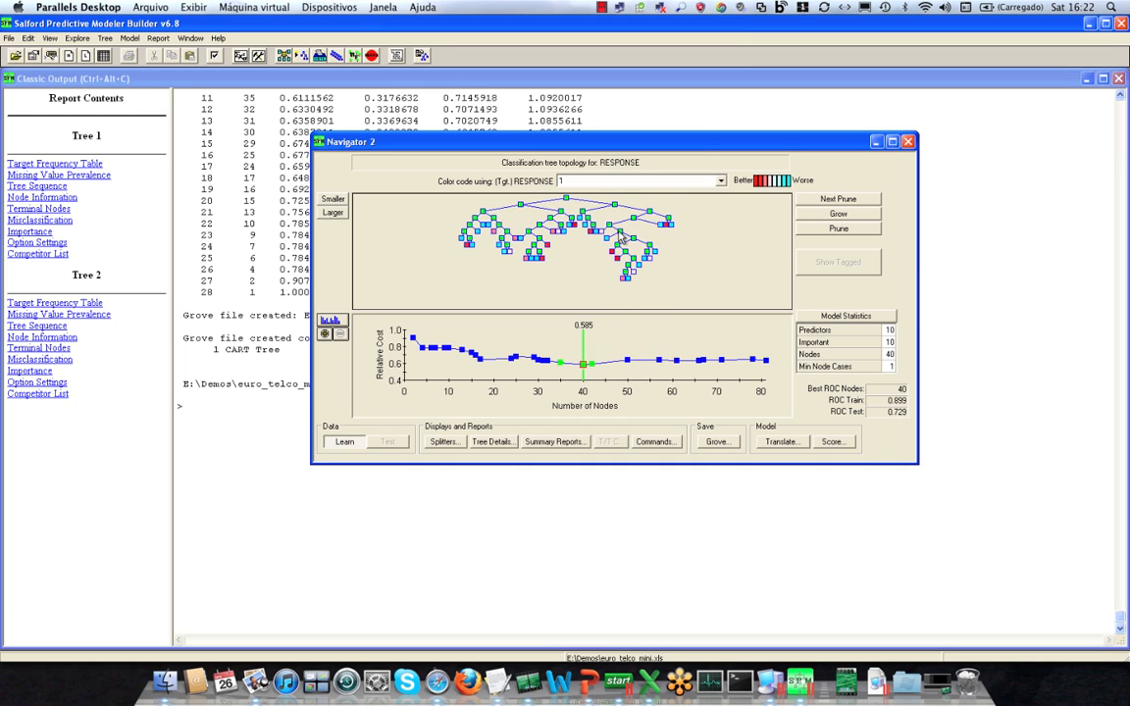
Prune from the optimal 40-node tree stage by stage to the 2-node tree, examining relative cost along the curve
{"action": "key", "text": "Left"}
{"action": "key", "text": "Left"}
{"action": "key", "text": "Left"}
{"action": "key", "text": "Left"}
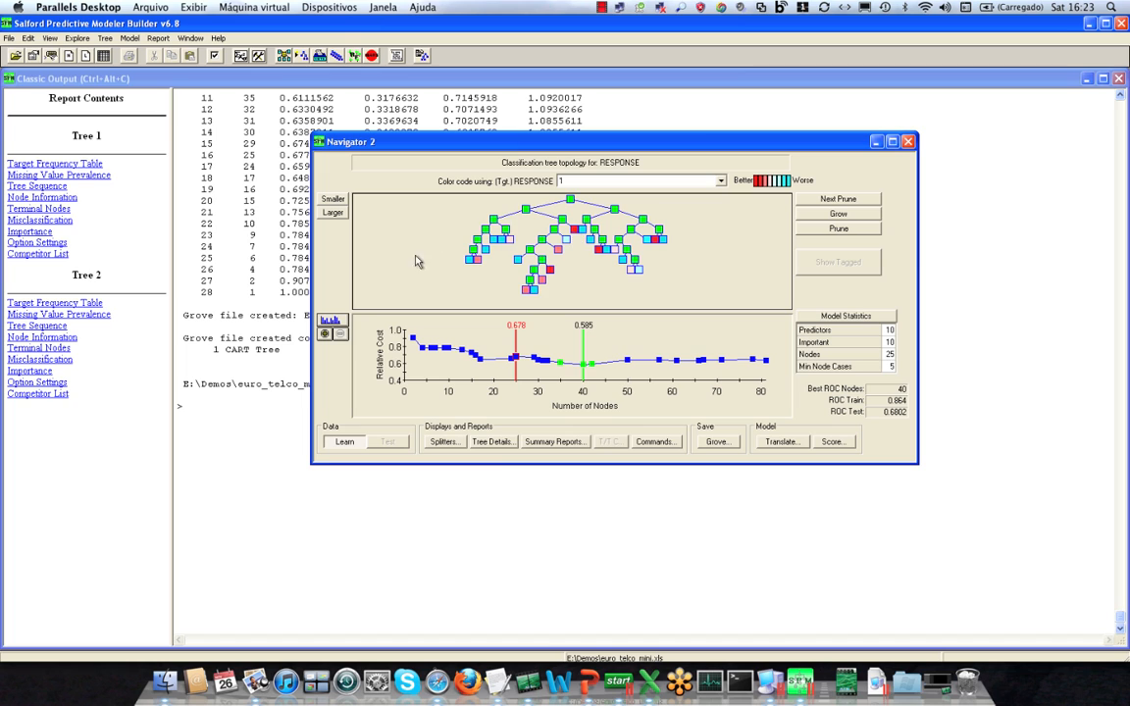
{"action": "key", "text": "Left"}
{"action": "key", "text": "Left"}
{"action": "key", "text": "Left"}
{"action": "key", "text": "Left"}
{"action": "key", "text": "Left"}
{"action": "key", "text": "Left"}
{"action": "key", "text": "Left"}
{"action": "key", "text": "Left"}
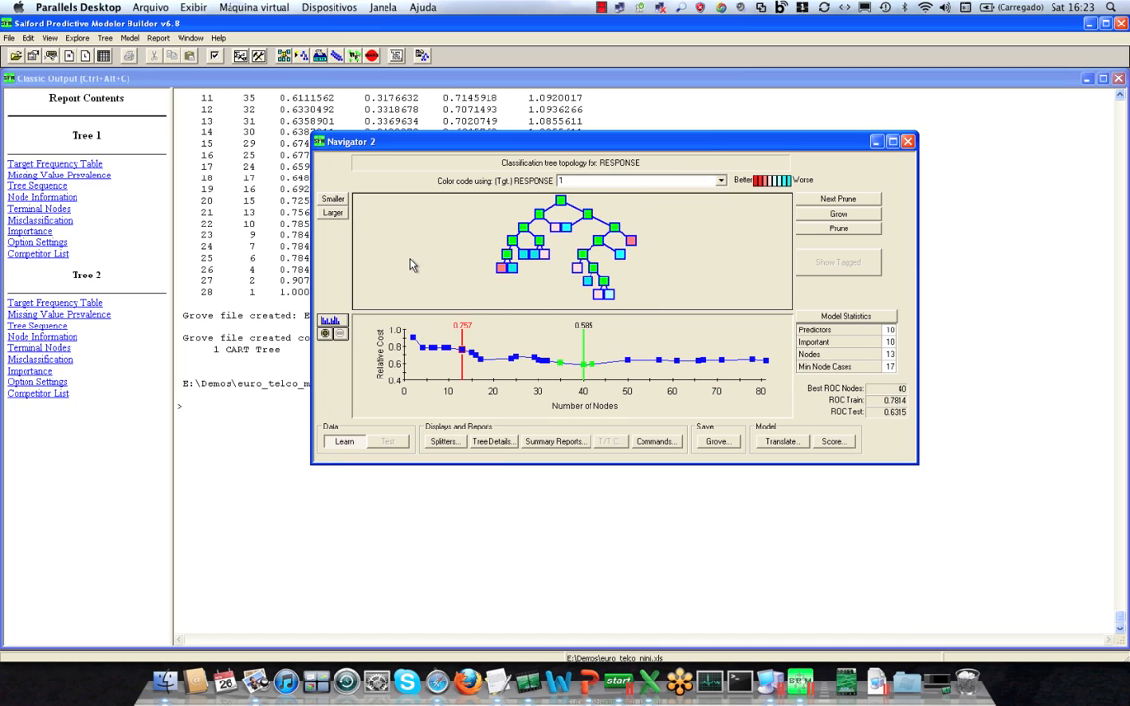
{"action": "key", "text": "Left"}
{"action": "key", "text": "Left"}
{"action": "key", "text": "Left"}
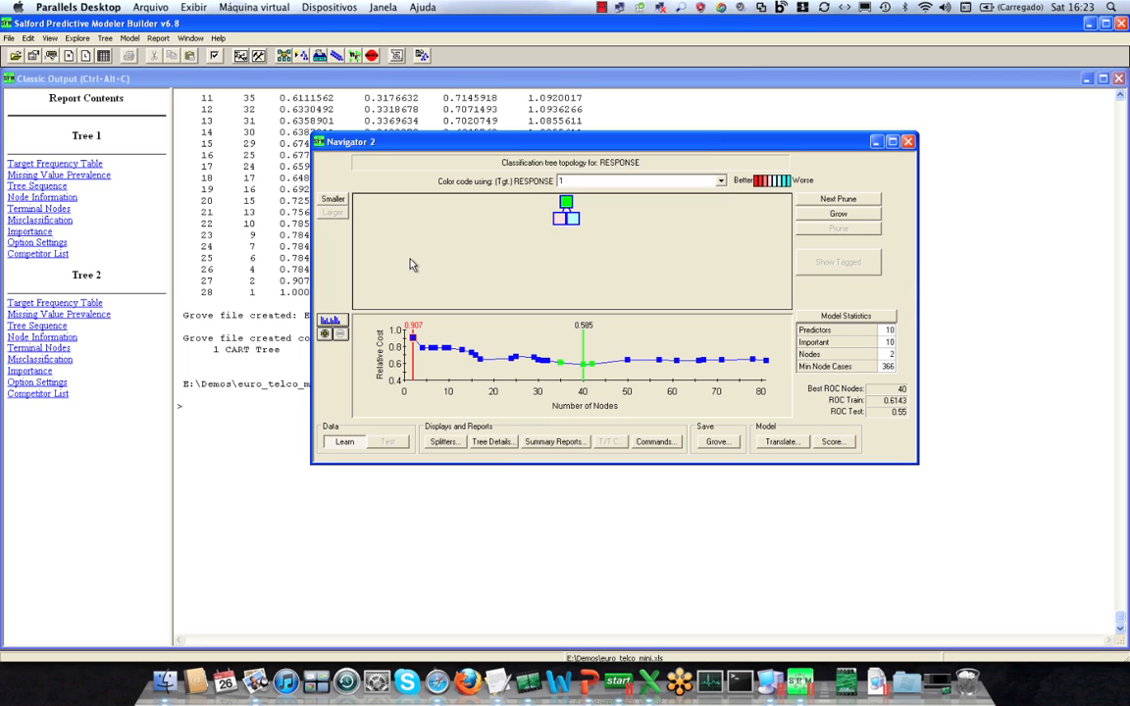
Grow the 2-node tree through the intermediate sizes to the optimal 40-node tree, comparing relative cost and ROC
{"action": "key", "text": "Right"}
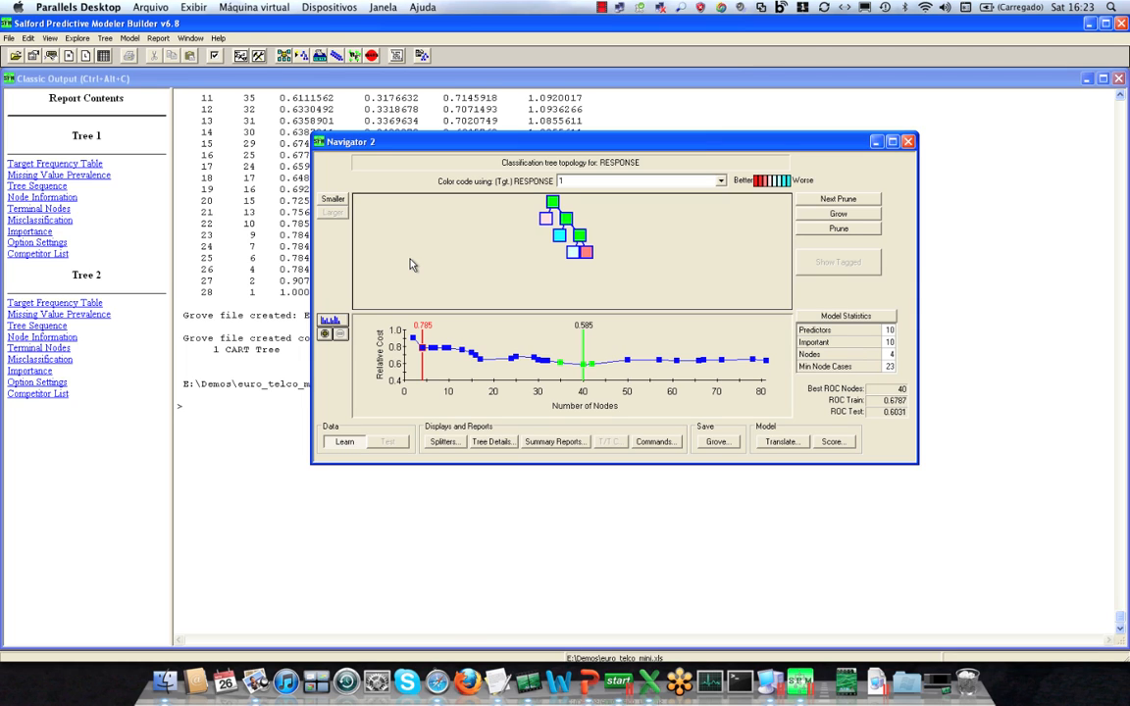
{"action": "key", "text": "Right"}
{"action": "key", "text": "Right"}
{"action": "key", "text": "Right"}
{"action": "key", "text": "Right"}
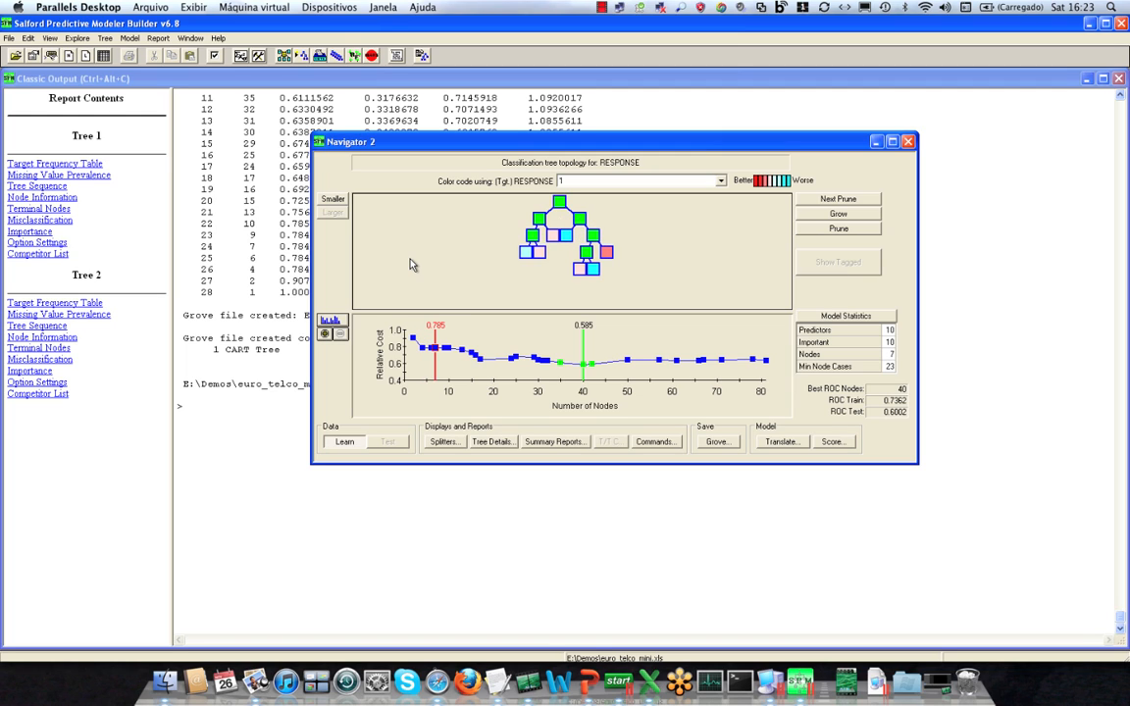
{"action": "key", "text": "Right"}
{"action": "key", "text": "Right"}
{"action": "key", "text": "Right"}
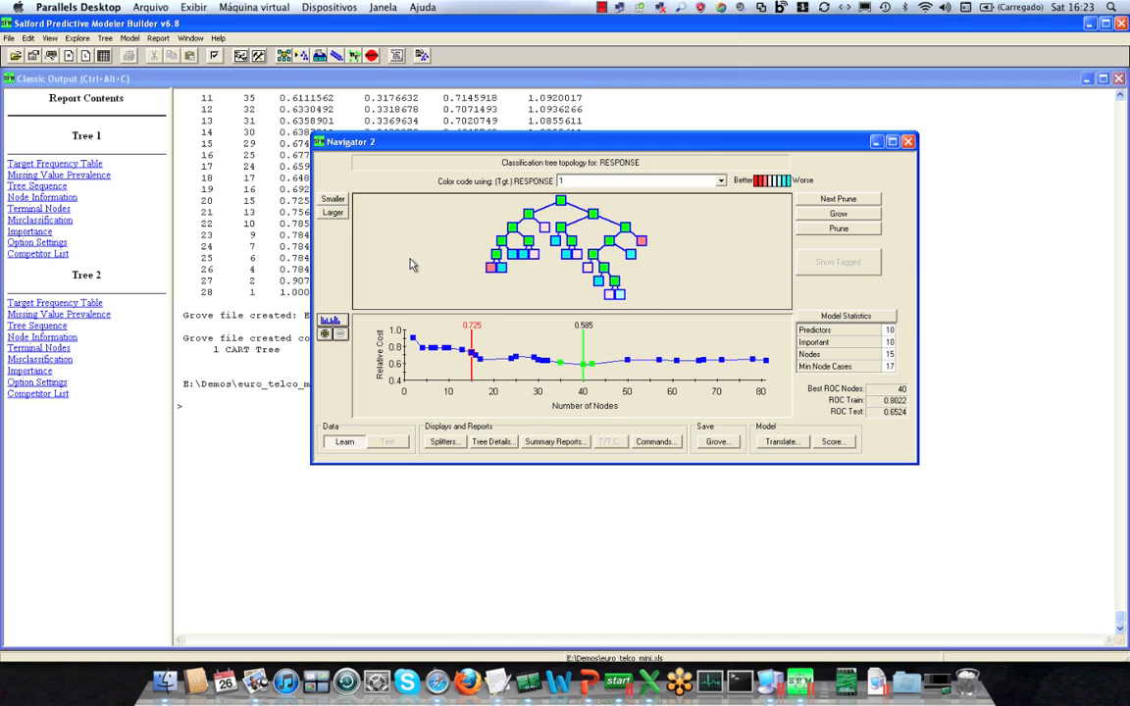
{"action": "key", "text": "Right"}
{"action": "key", "text": "Right"}
{"action": "key", "text": "Right"}
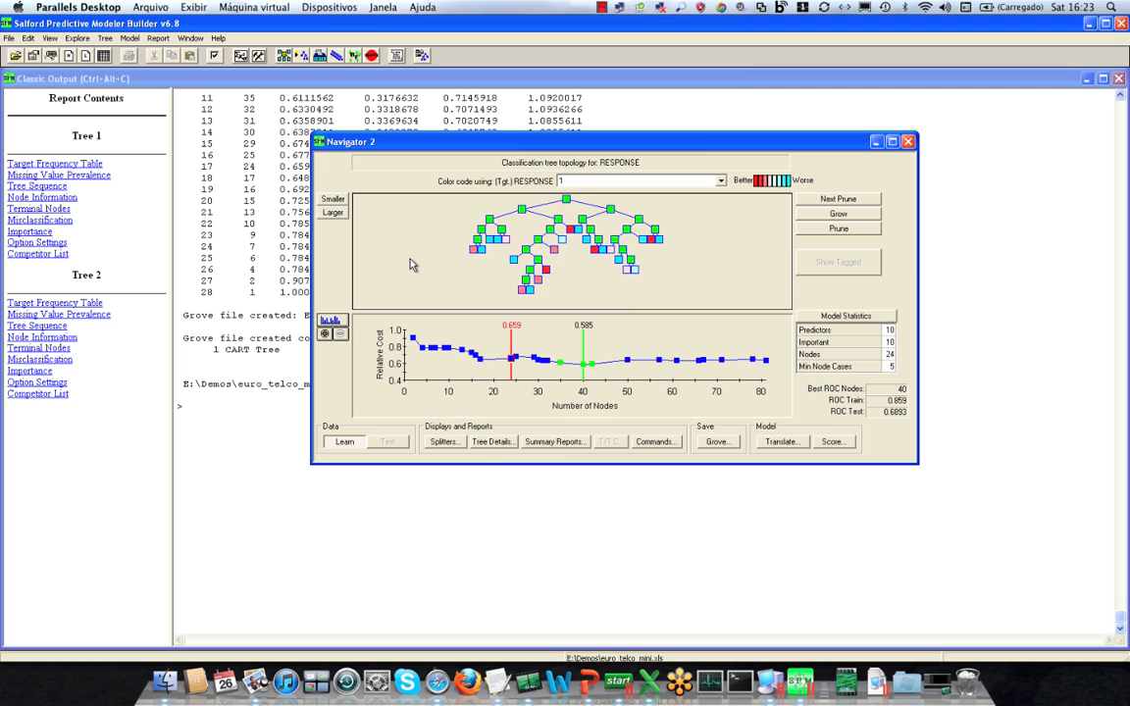
{"action": "key", "text": "Right"}
{"action": "key", "text": "Right"}
{"action": "key", "text": "Right"}
{"action": "key", "text": "Right"}
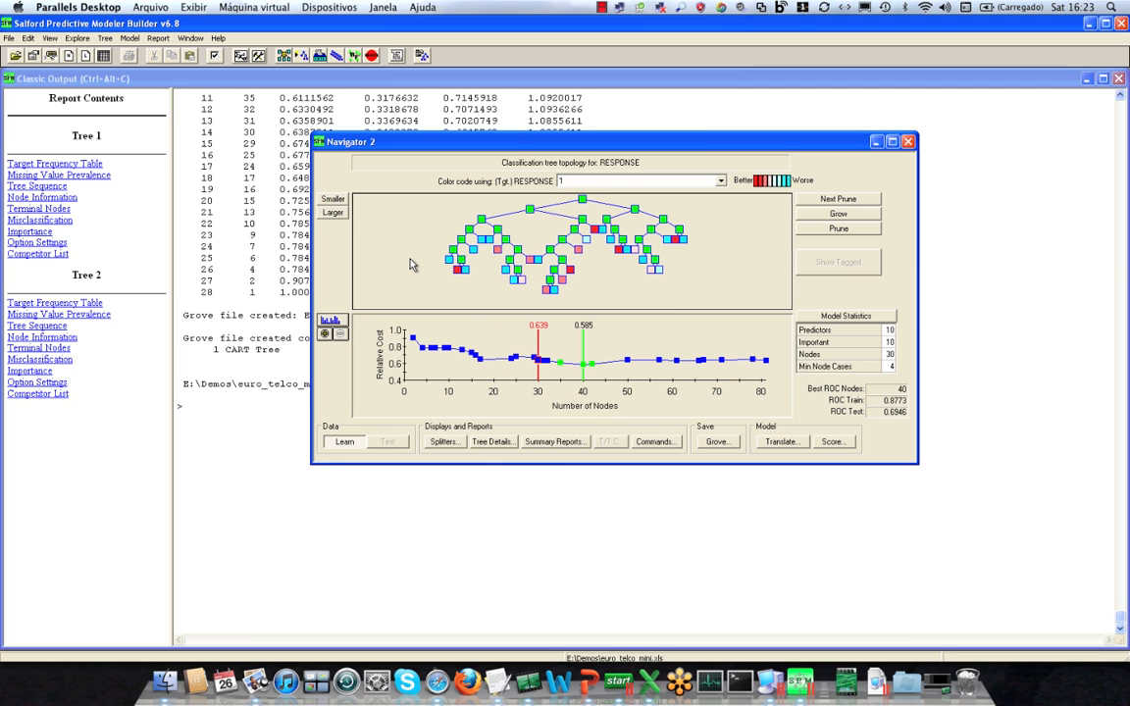
{"action": "key", "text": "Right"}
{"action": "key", "text": "Right"}
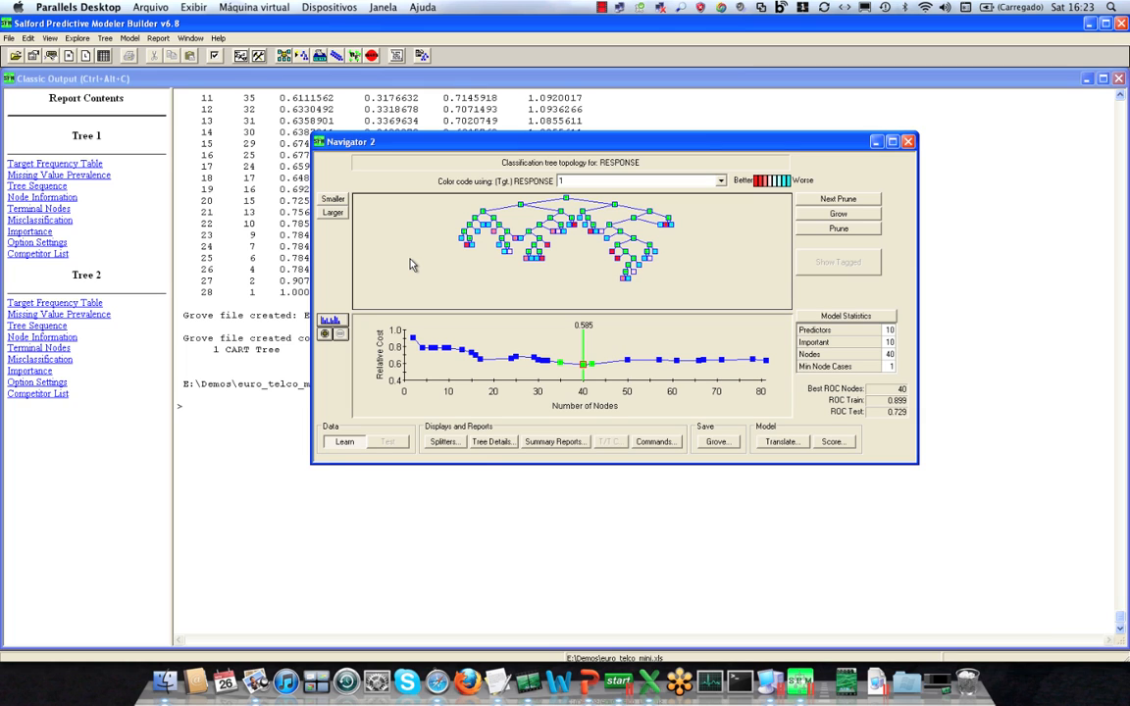
Step down the tree sequence from the optimal 40-node tree and settle on the 10-node tree
{"action": "key", "text": "Left"}
{"action": "key", "text": "Left"}
{"action": "key", "text": "Left"}
{"action": "key", "text": "Left"}
{"action": "key", "text": "Left"}
{"action": "key", "text": "Left"}
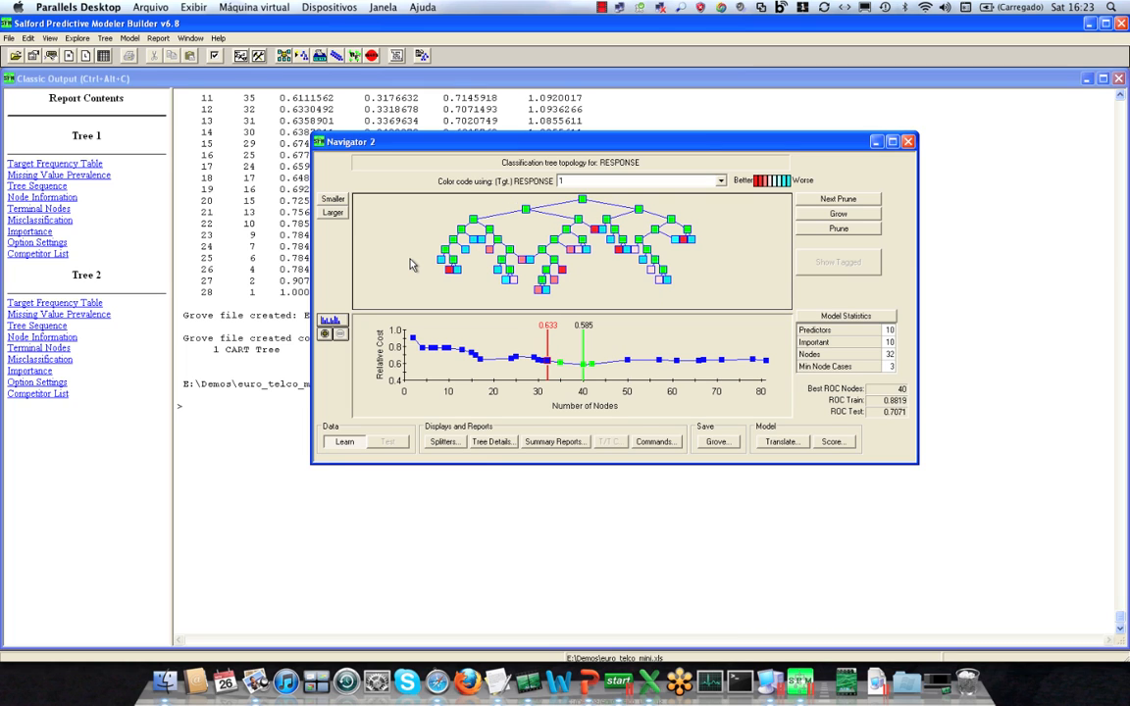
{"action": "key", "text": "Left"}
{"action": "key", "text": "Left"}
{"action": "key", "text": "Left"}
{"action": "key", "text": "Left"}
{"action": "key", "text": "Left"}
{"action": "key", "text": "Left"}
{"action": "key", "text": "Left"}
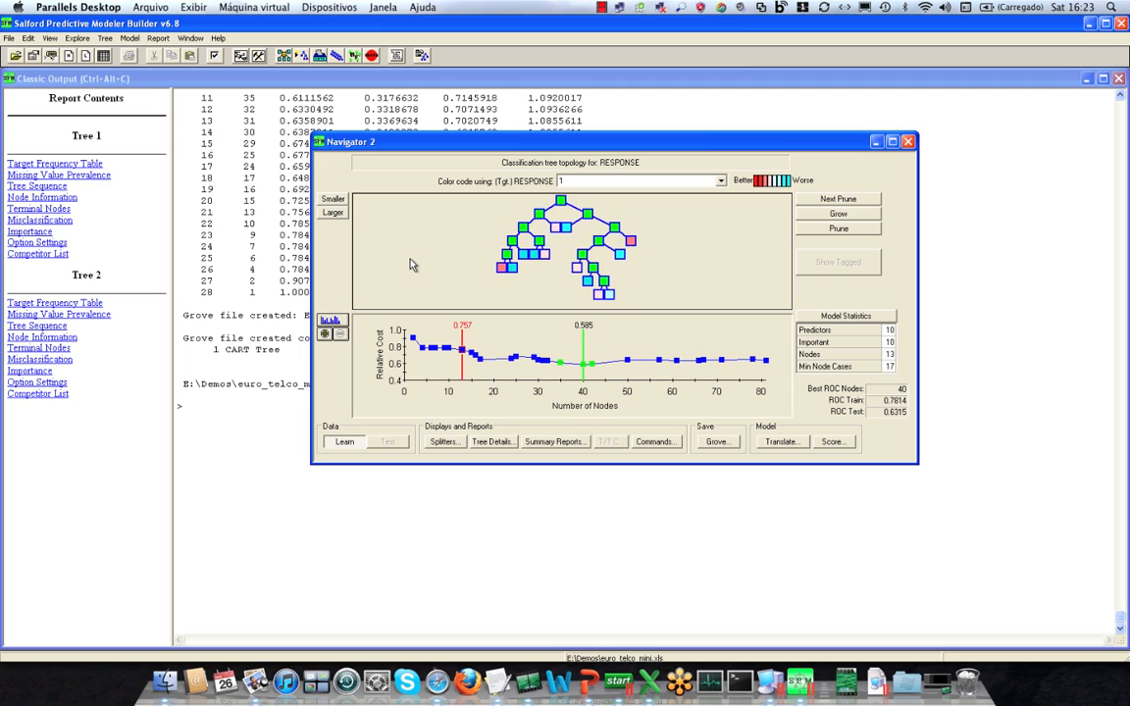
{"action": "key", "text": "Right"}
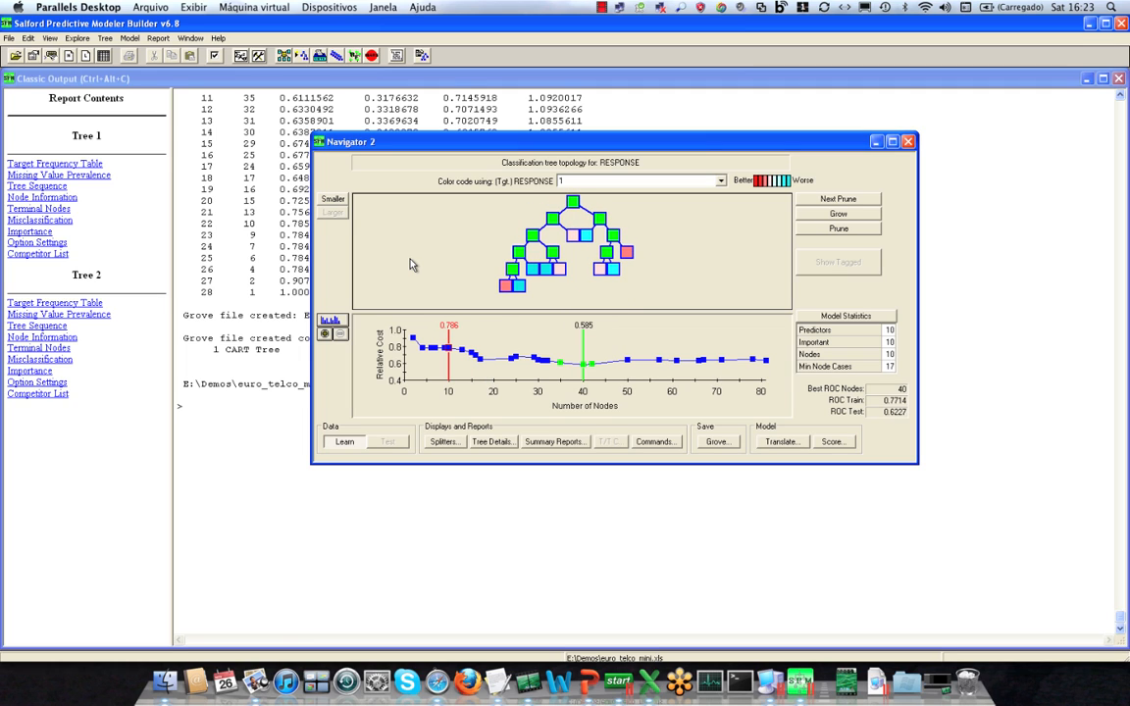